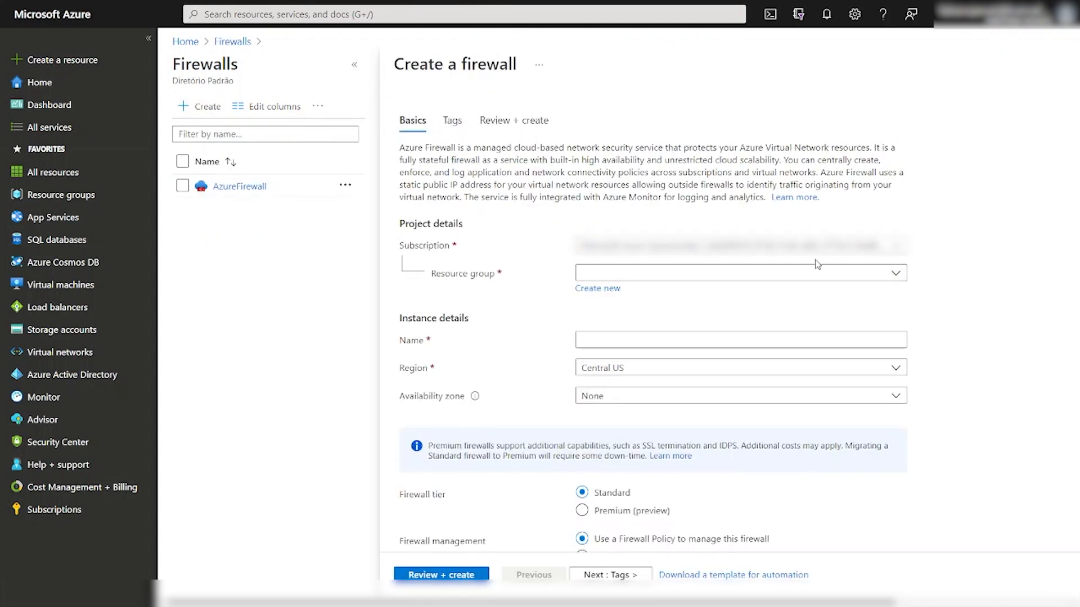
Put the firewall in resource group hub-spoke-dem0-01 and name it firewall01.
click(747, 275)
click(748, 275)
click(726, 274)
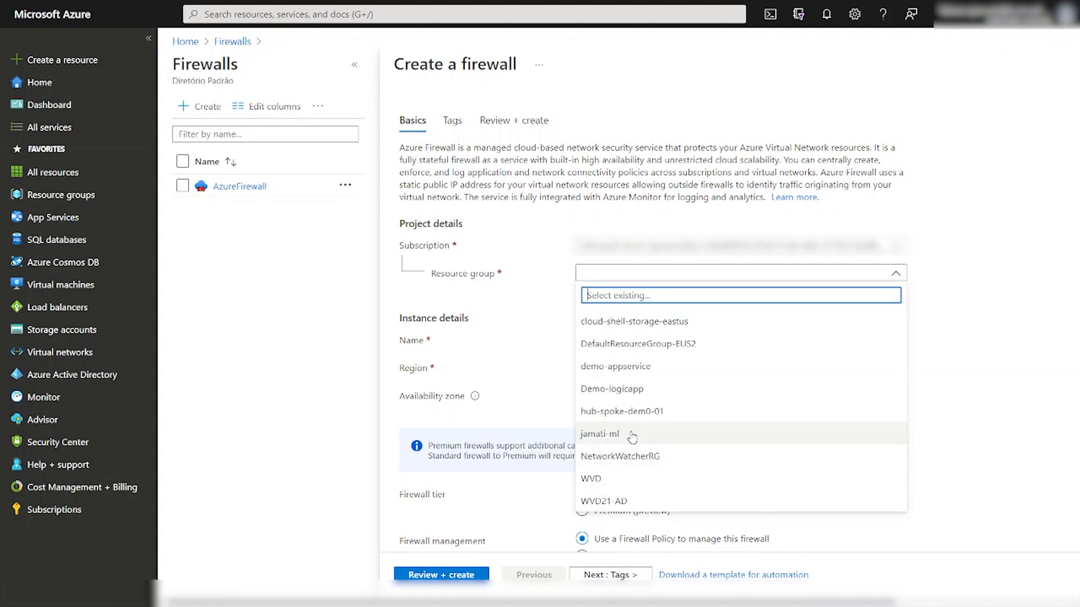
click(624, 412)
click(606, 338)
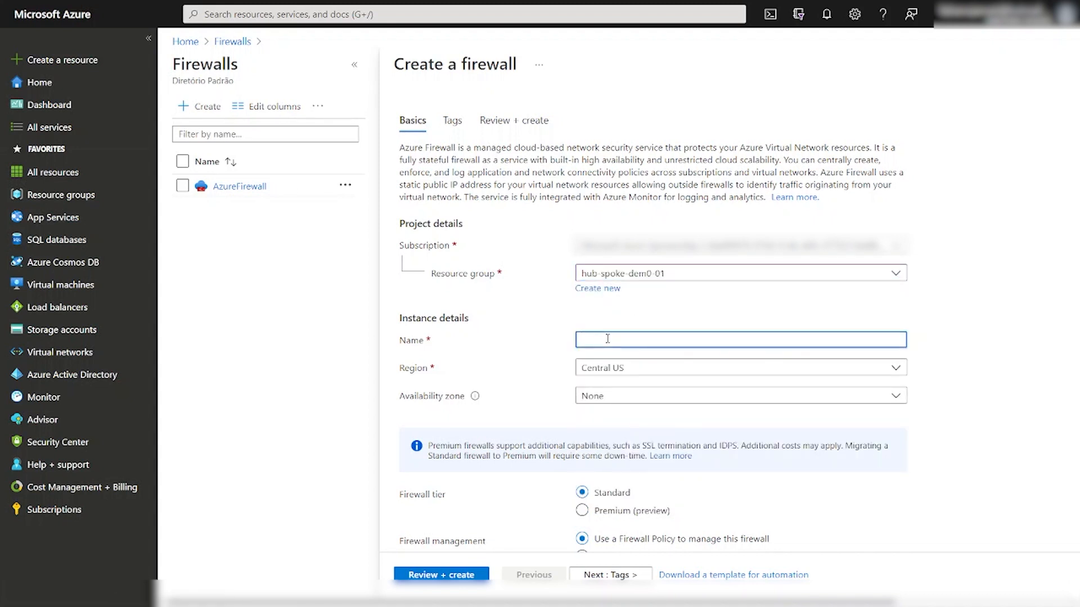
text(firewall01)
Place the firewall in East US 2, leaving availability zone as None.
click(625, 373)
click(613, 275)
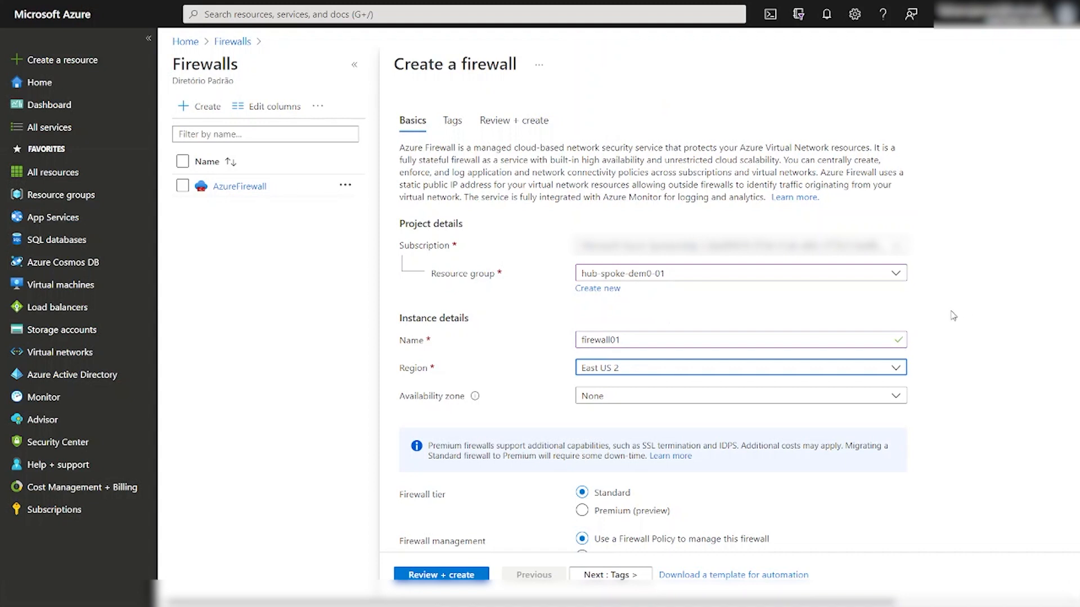
scroll(953, 316, down, 1)
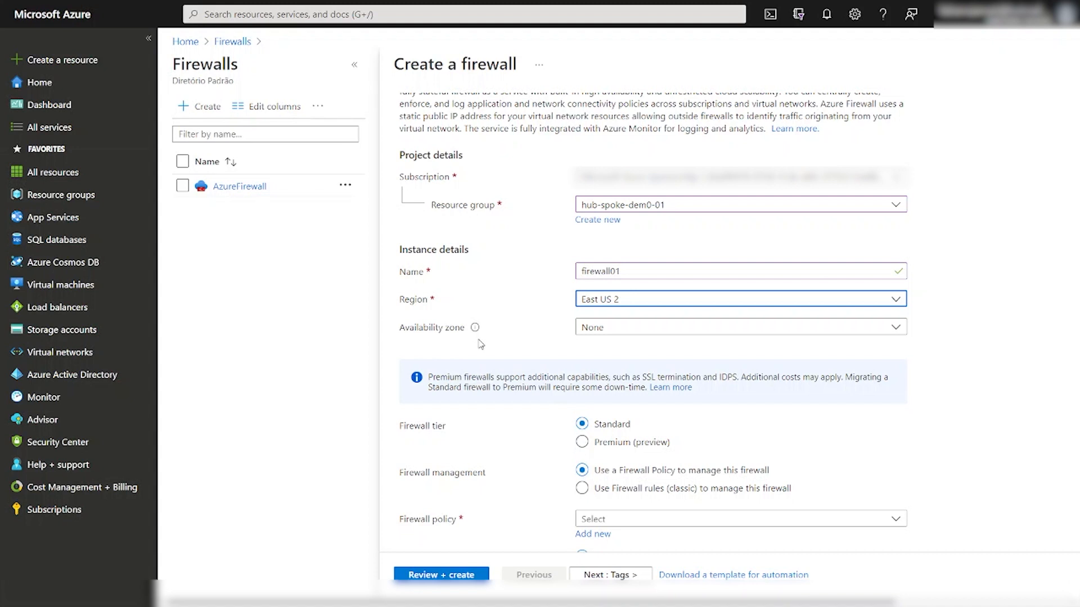
click(653, 330)
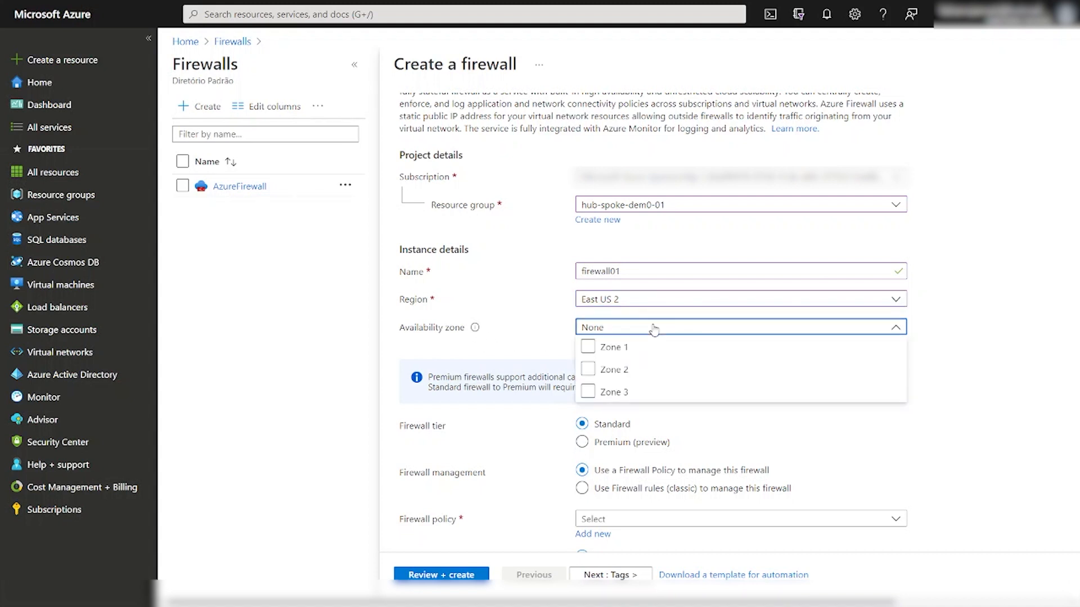
click(595, 347)
click(1006, 313)
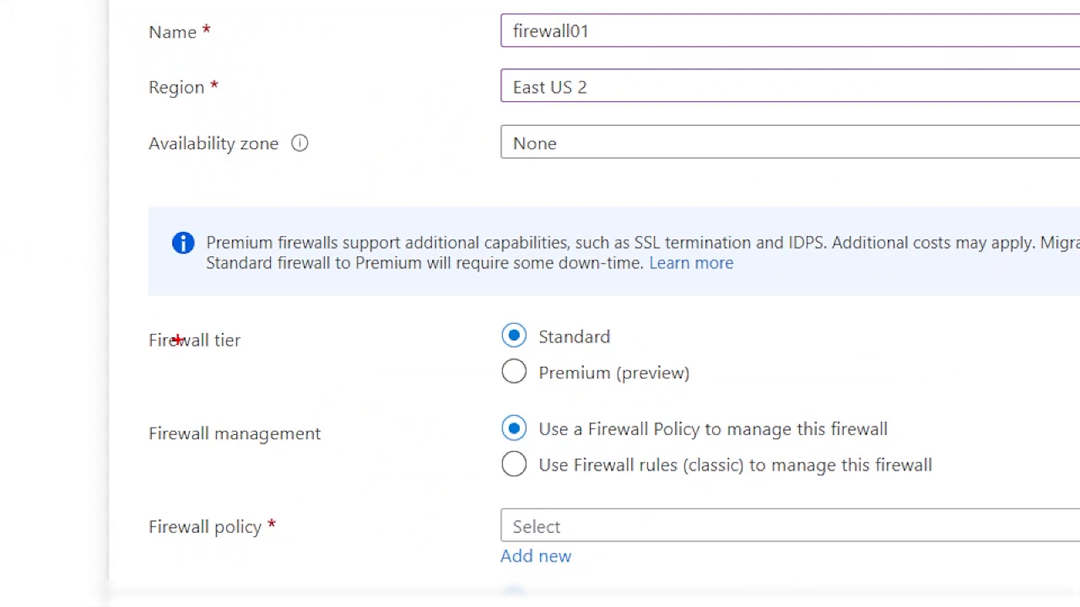
Change the firewall tier from Standard to Premium (preview).
mouse_move(126, 302)
mouse_down()
mouse_move(458, 366)
mouse_move(790, 388)
mouse_move(810, 401)
mouse_up()
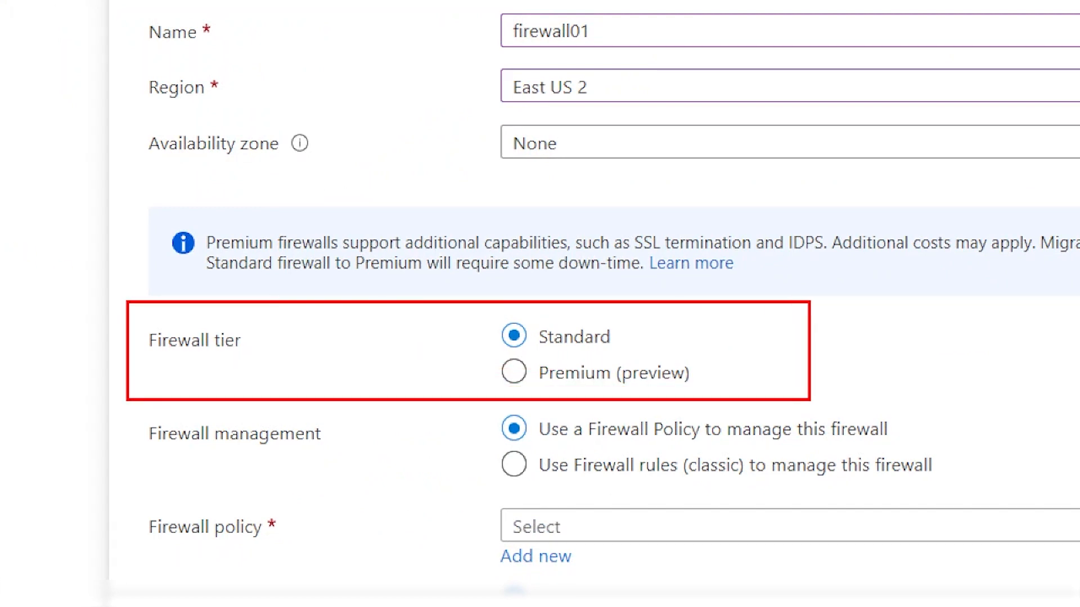
drag(616, 336, 711, 321)
drag(697, 374, 766, 359)
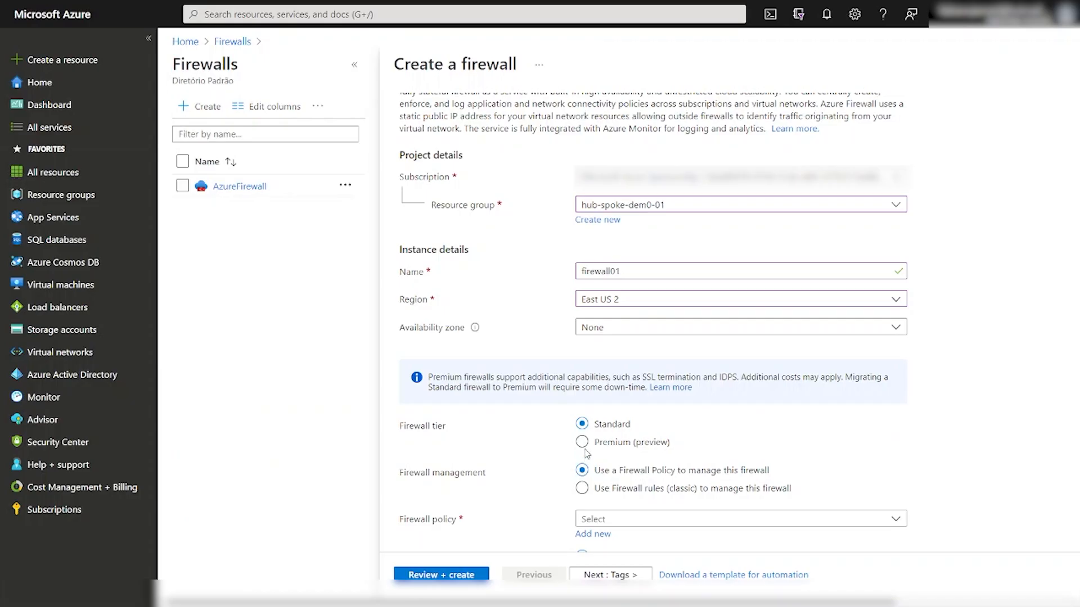
click(664, 374)
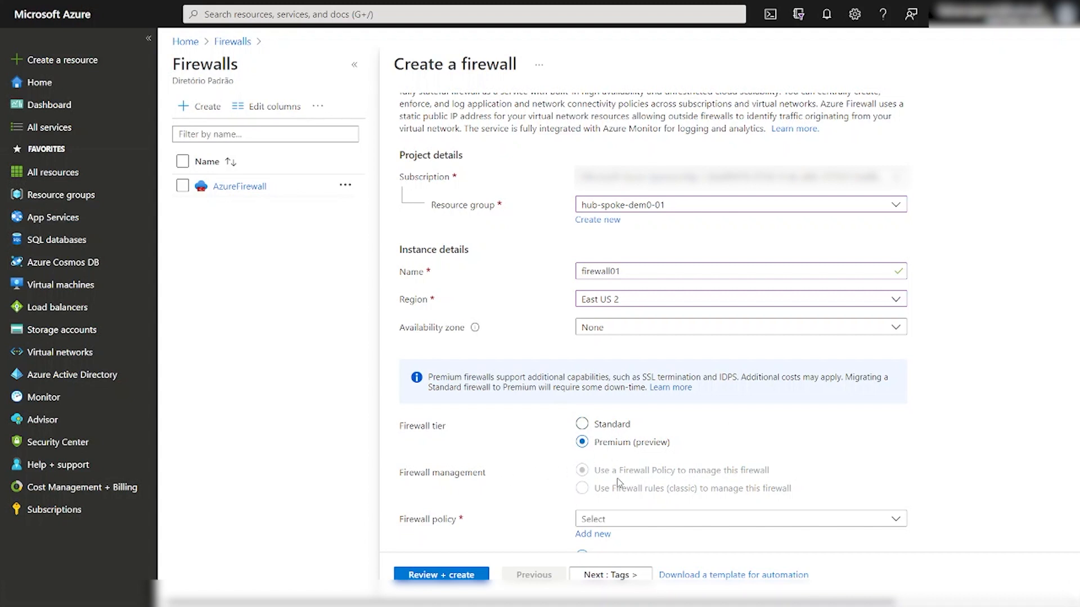
Set the tier back to Standard and manage the firewall with a Firewall Policy.
click(583, 424)
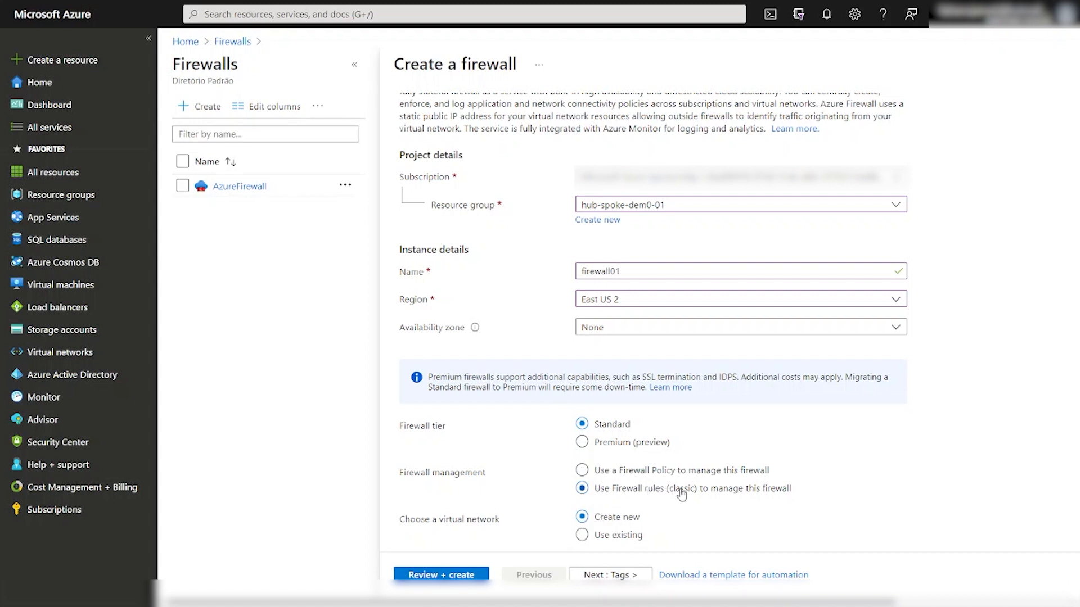
click(618, 472)
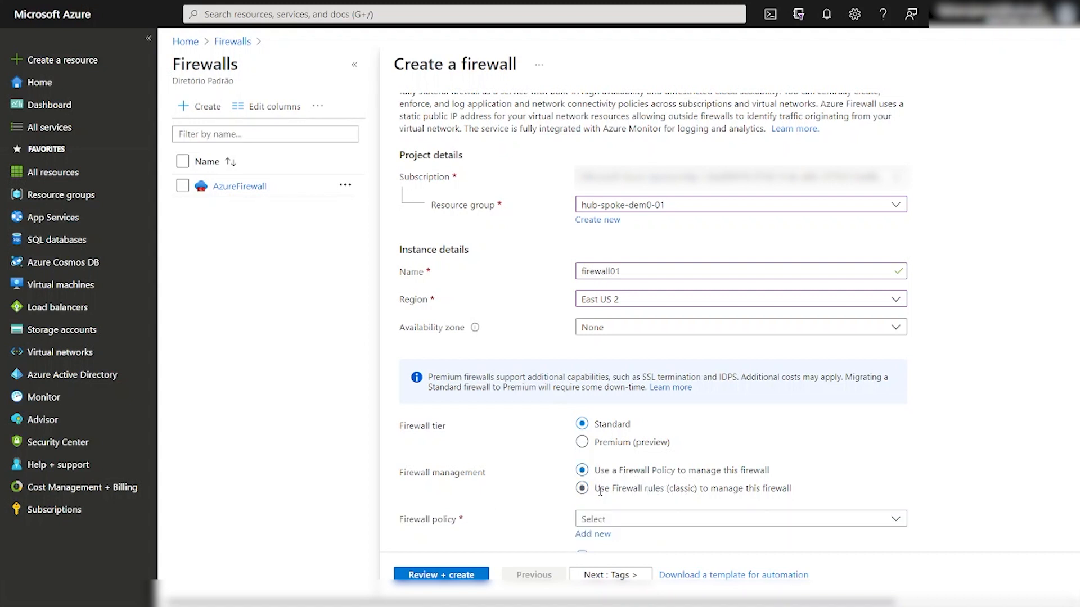
scroll(992, 462, down, 2)
scroll(992, 461, down, 1)
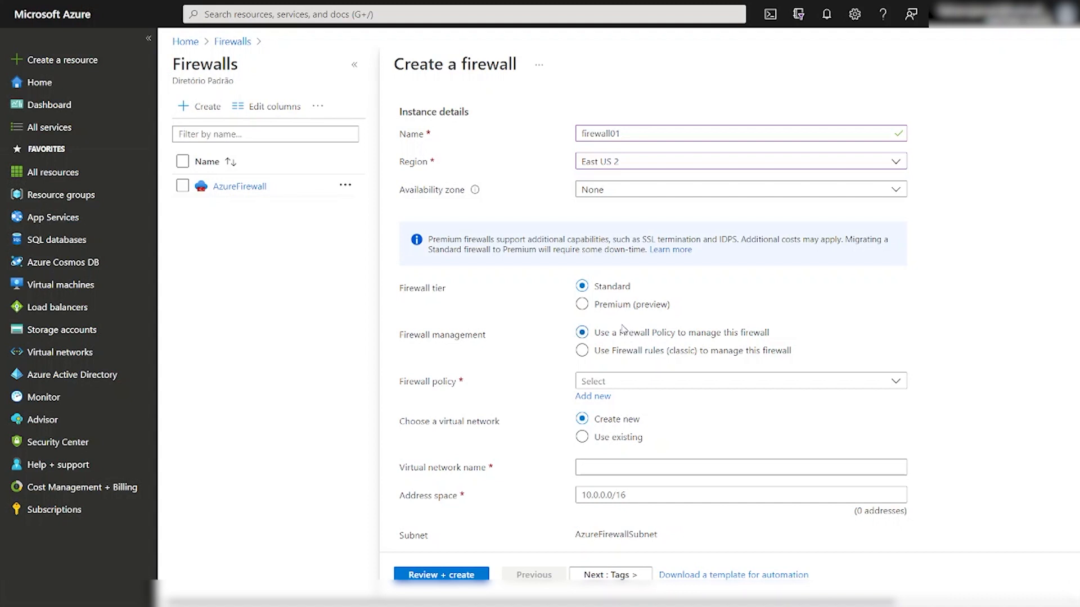
Set the firewall tier to Premium (preview).
click(595, 307)
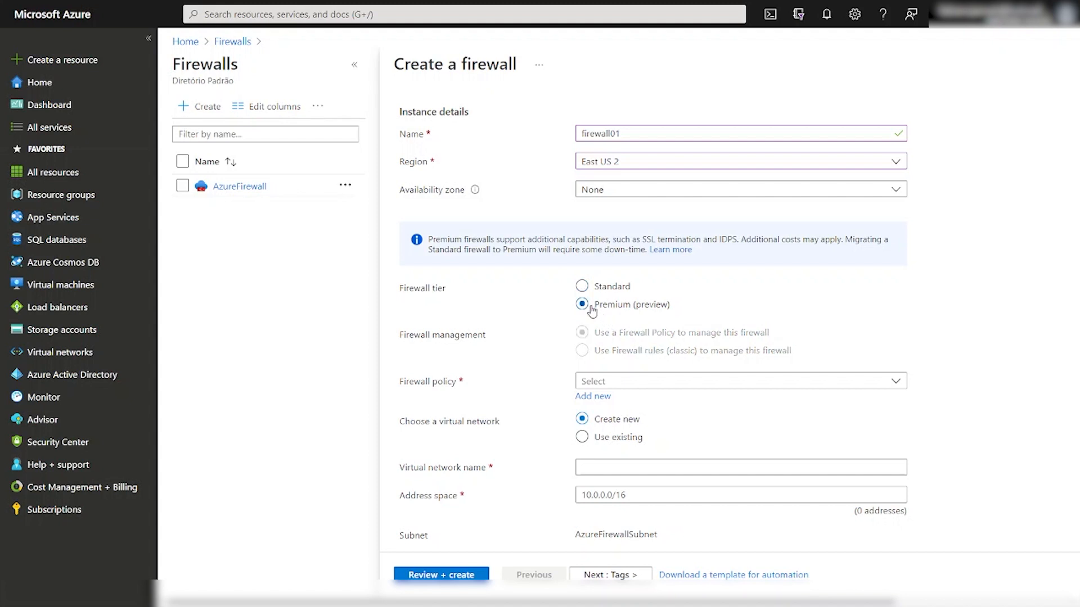
click(643, 385)
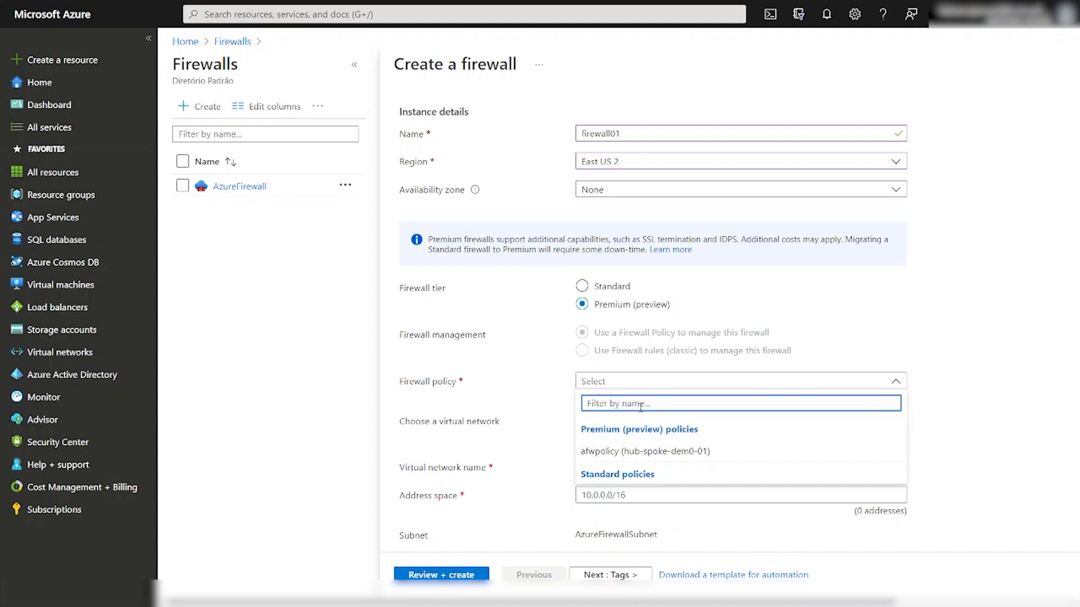
click(1044, 359)
Create a new Premium firewall policy named politica1 in East US 2.
click(594, 396)
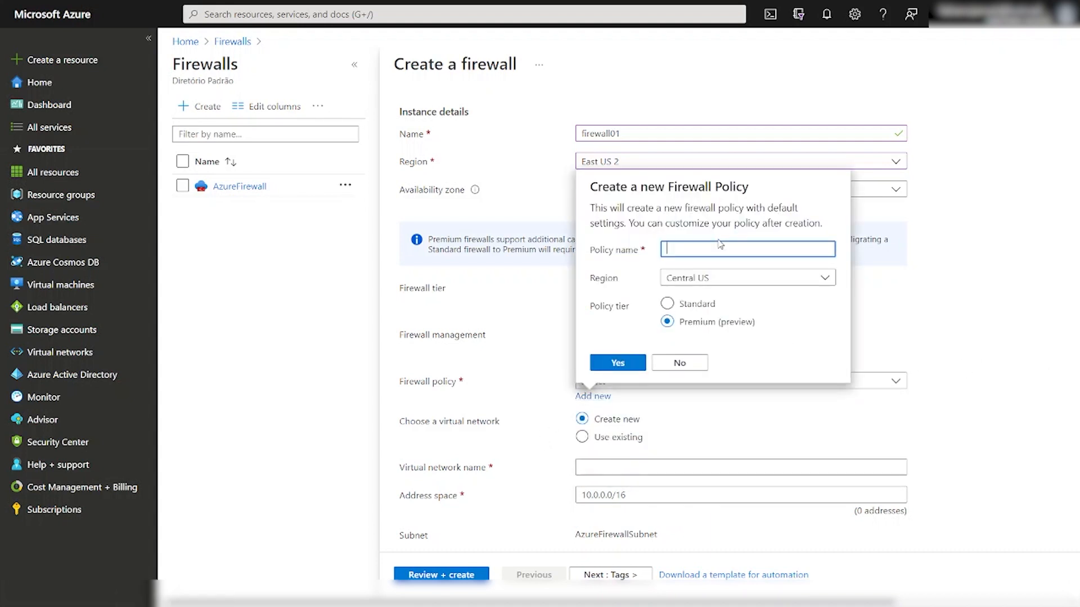
text(politica1)
click(720, 277)
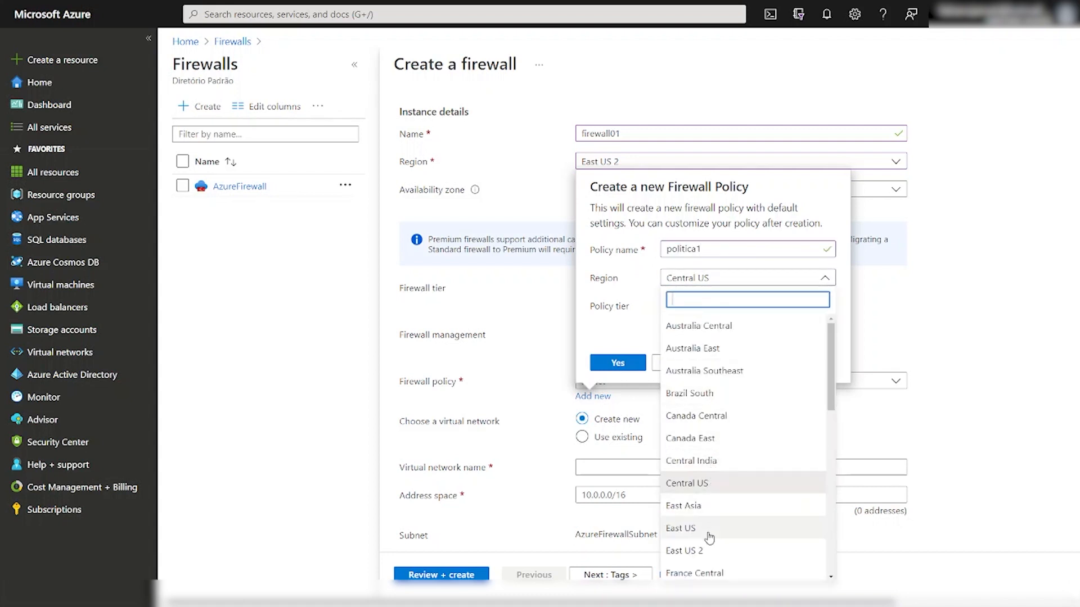
click(710, 551)
click(666, 321)
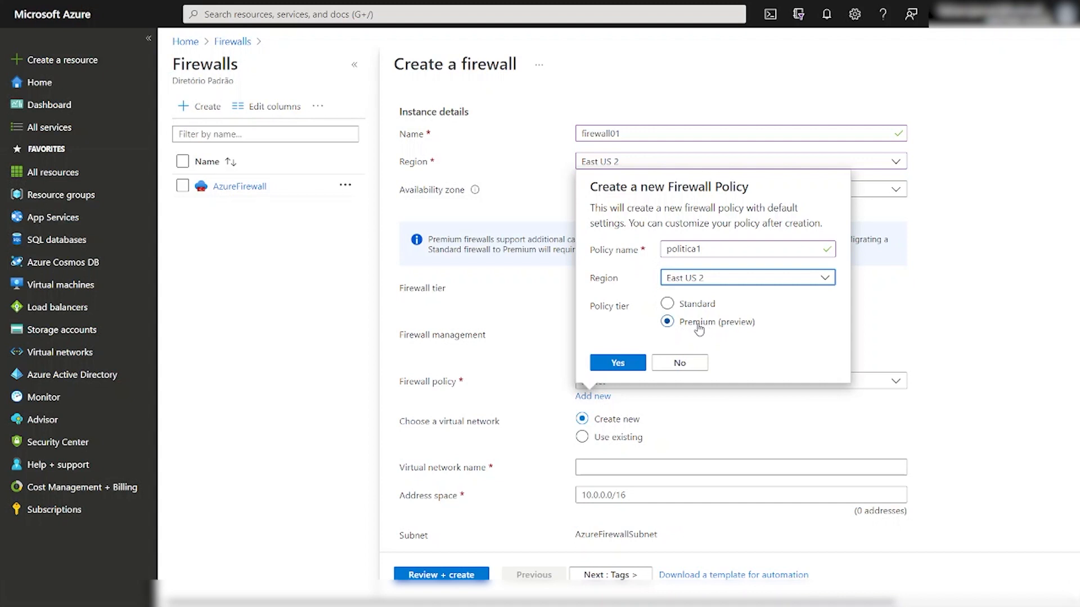
click(615, 364)
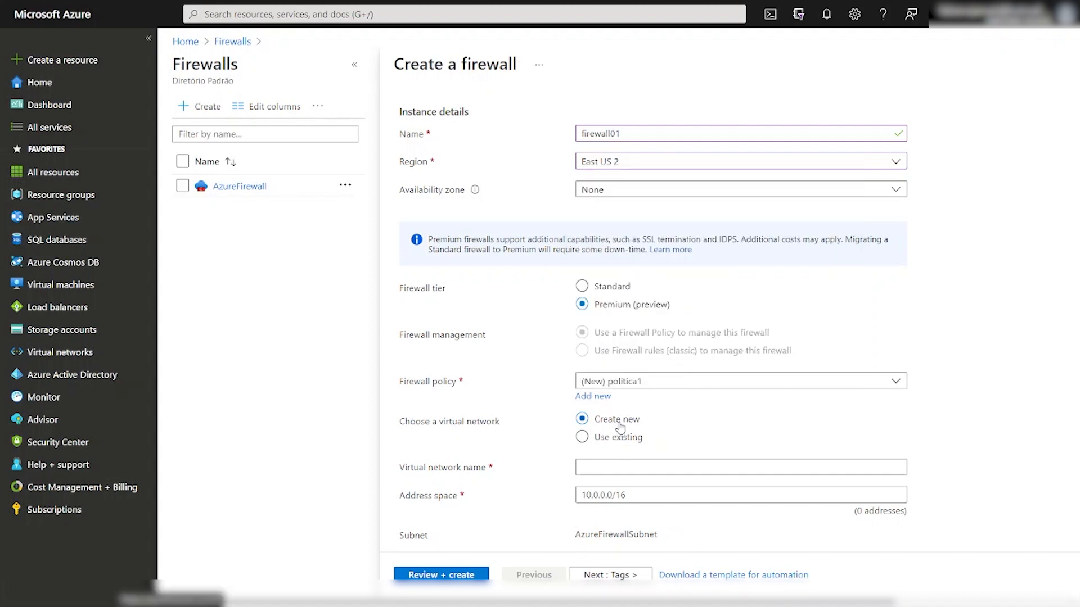
Create a new virtual network rede01 (10.0.0.0/16) with AzureFirewallSubnet at 10.0.0.0/24.
click(612, 442)
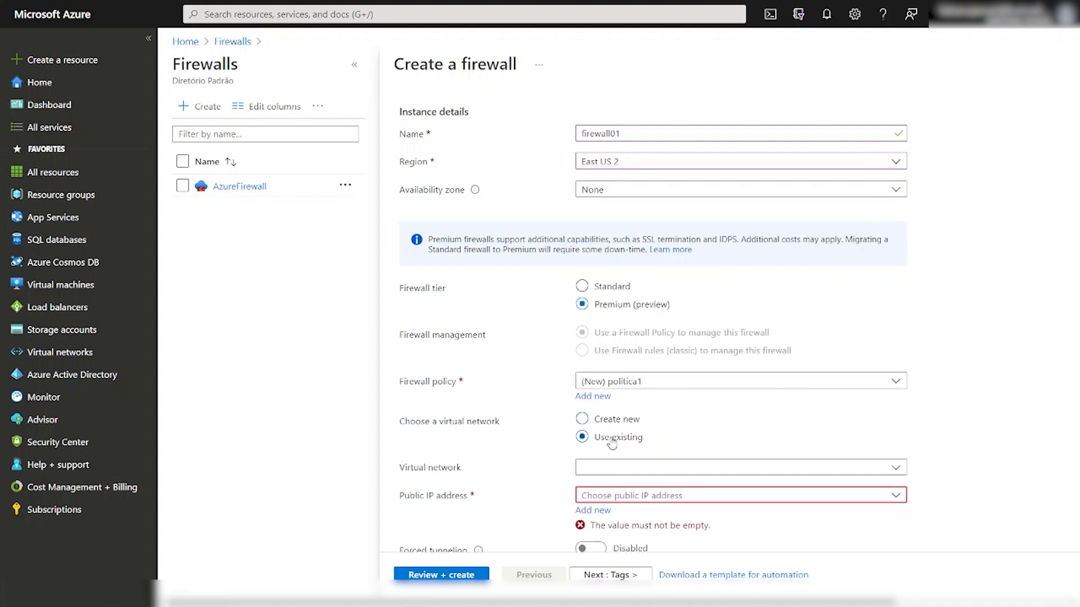
click(675, 468)
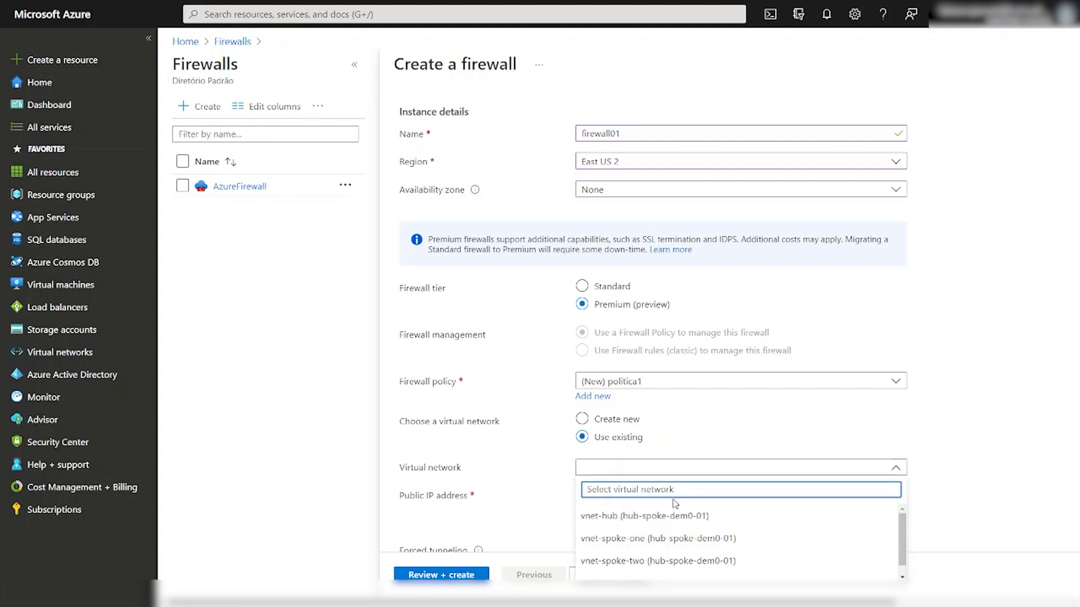
click(617, 419)
click(657, 468)
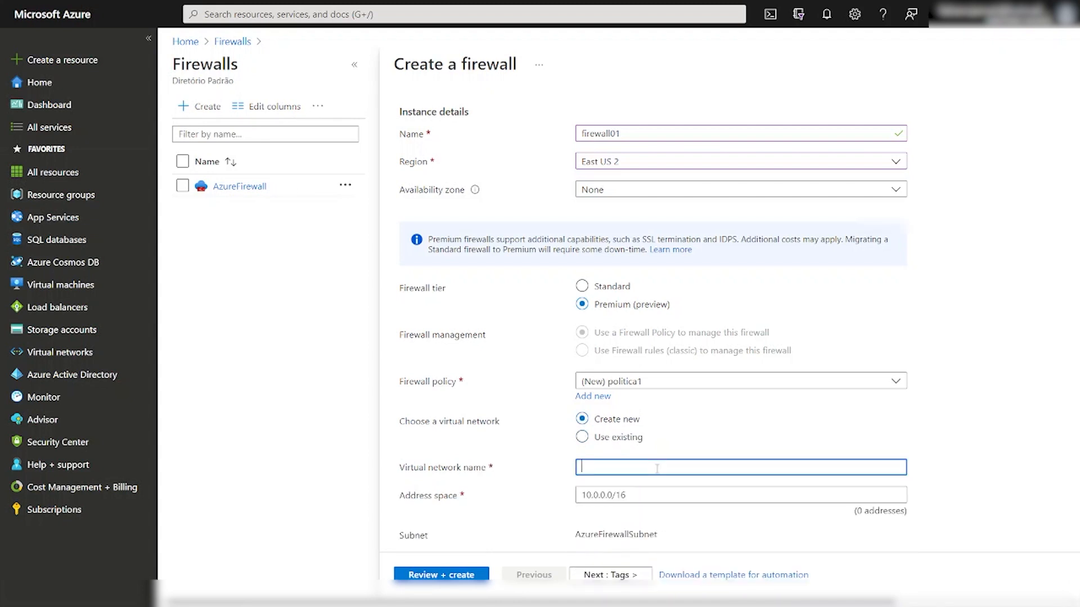
text(rede01)
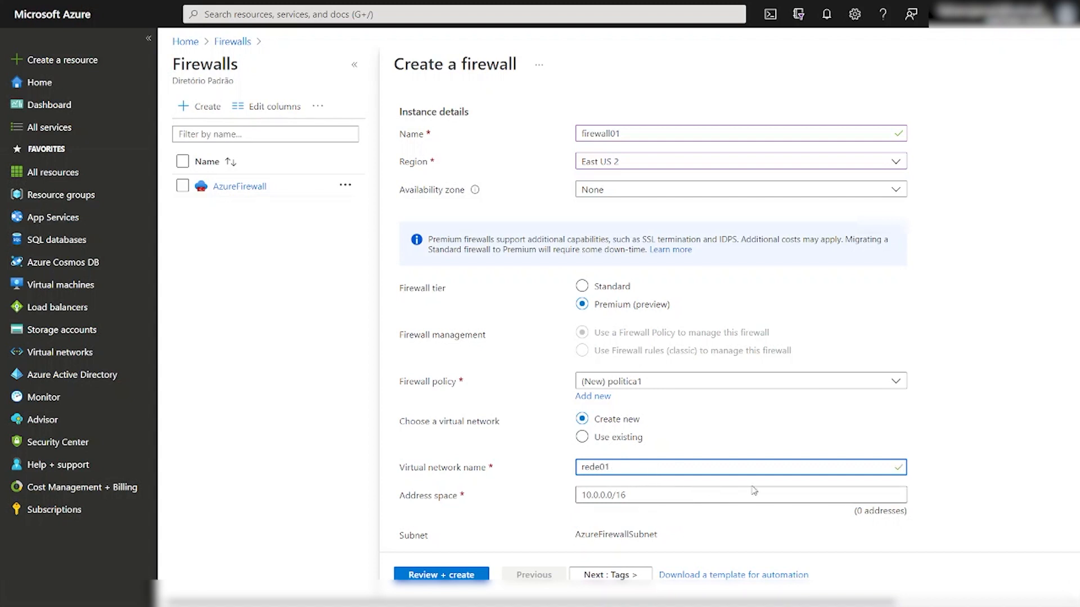
scroll(736, 488, down, 2)
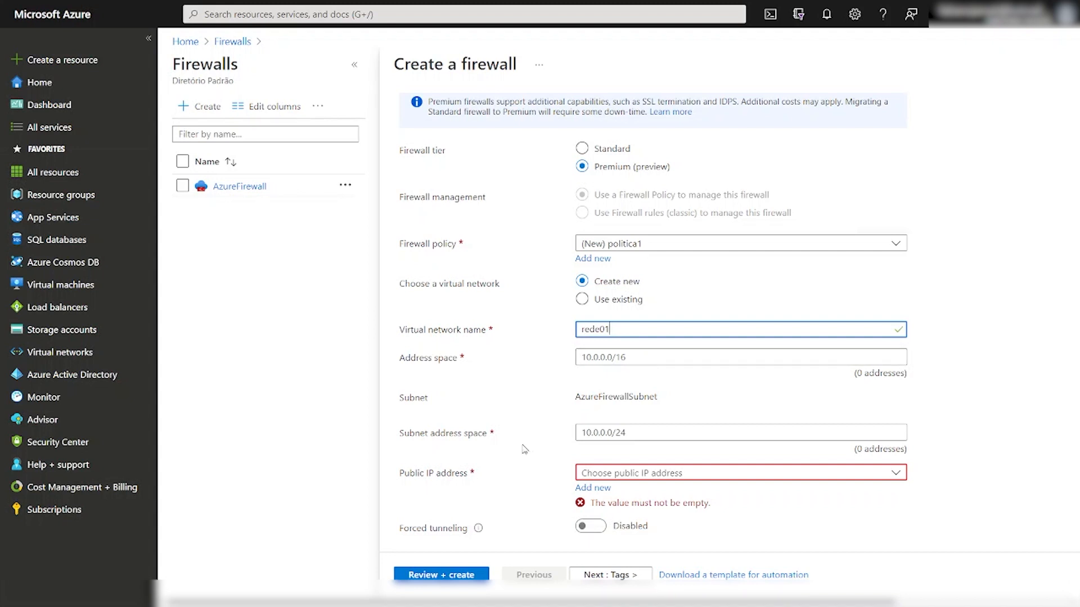
click(655, 431)
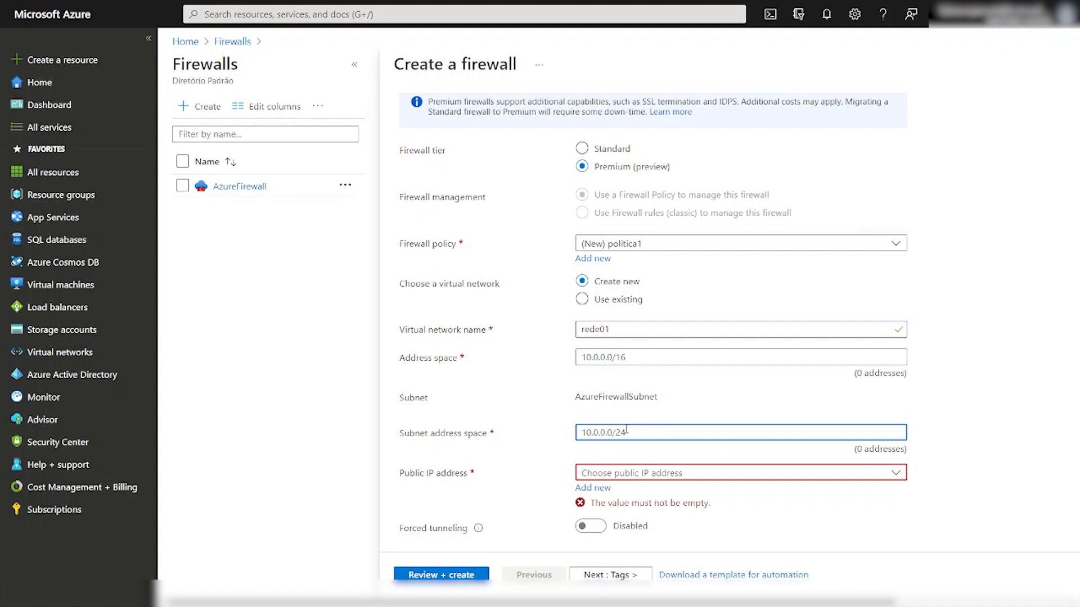
drag(570, 398, 662, 397)
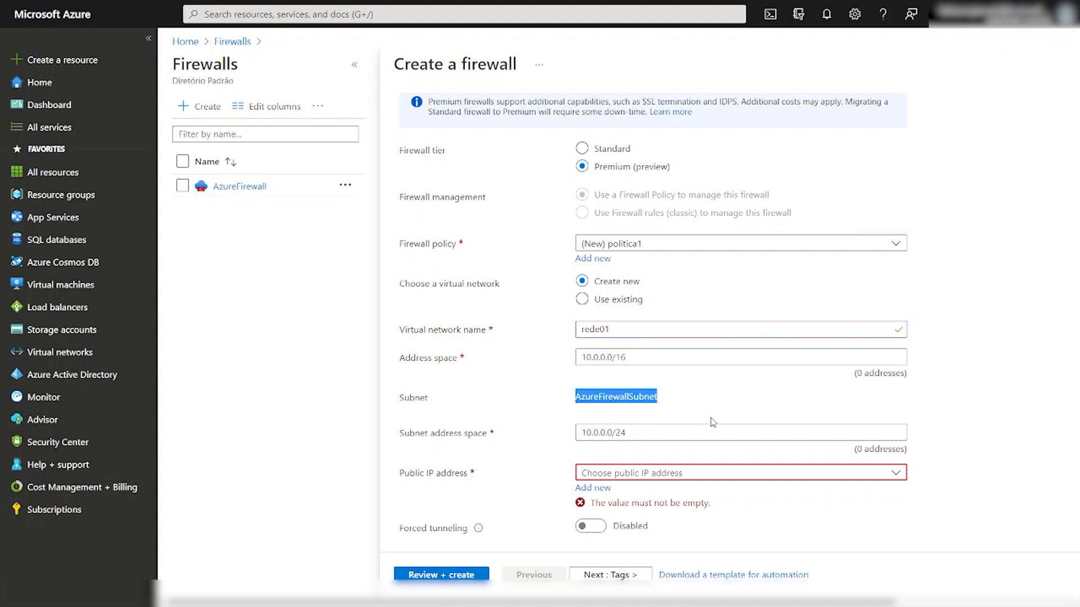
click(579, 433)
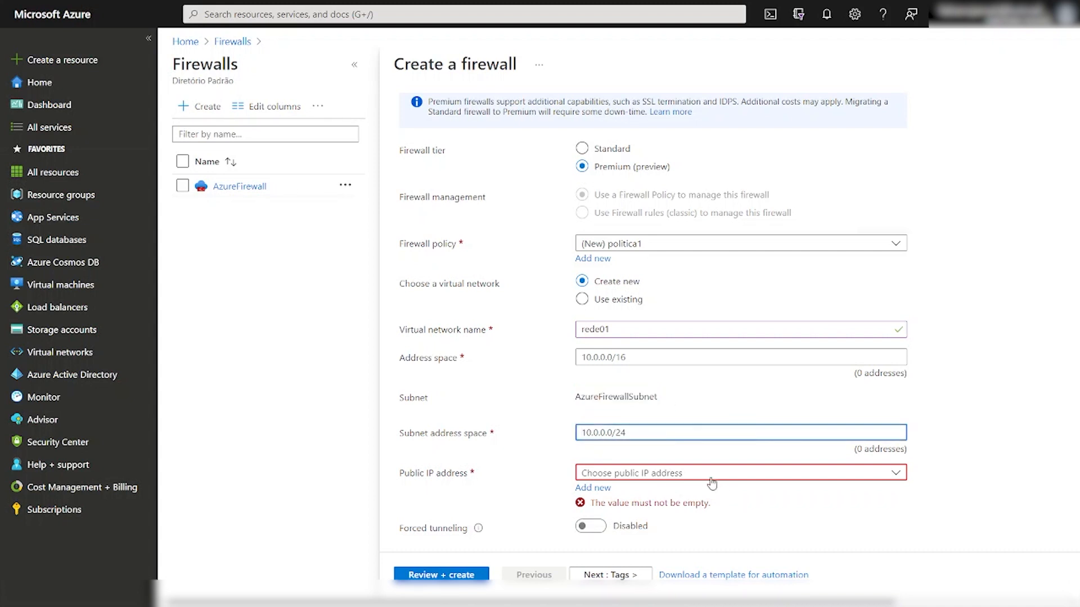
click(693, 474)
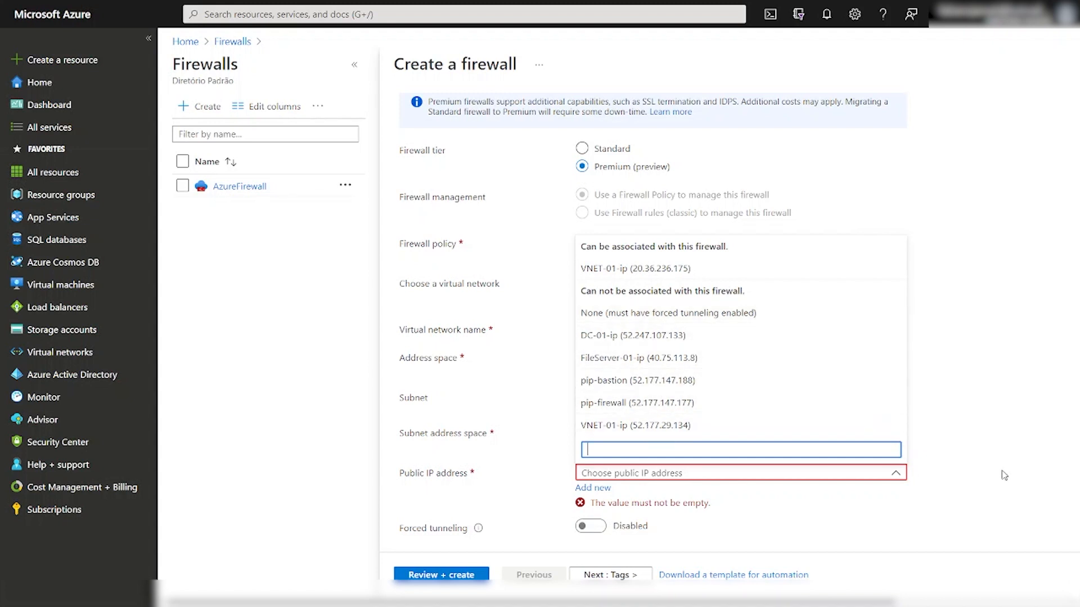
Add a new Standard static public IP named firewallpip for the firewall.
click(972, 428)
click(592, 488)
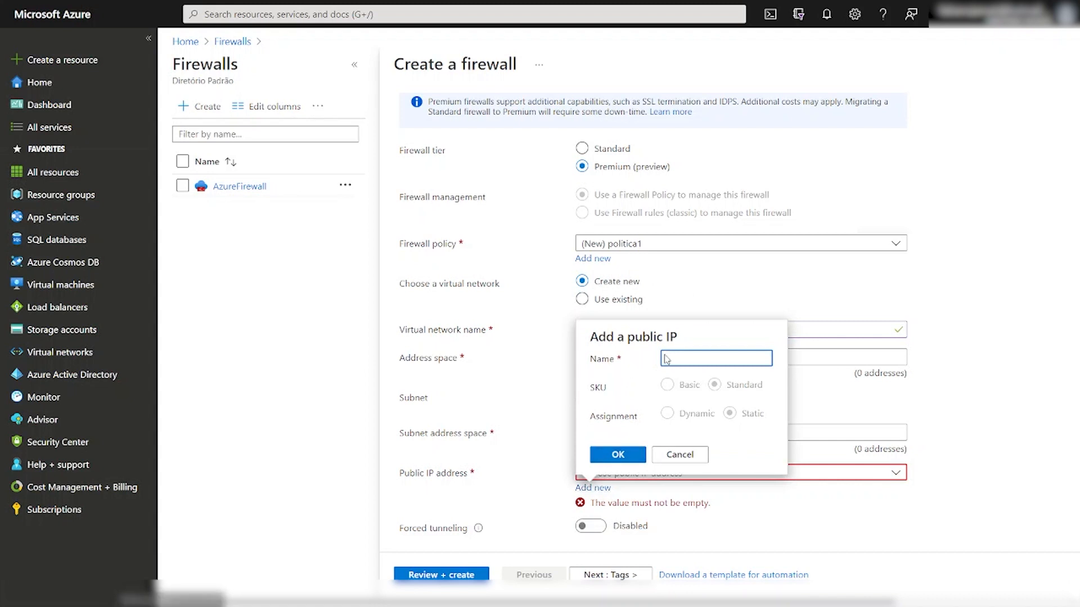
text(firewallpip)
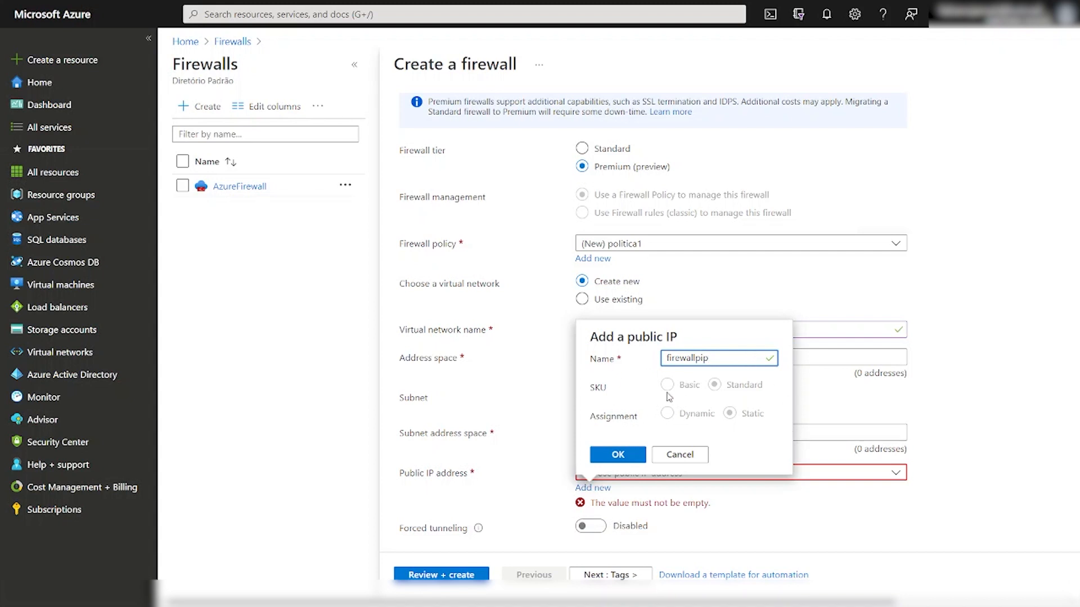
click(640, 457)
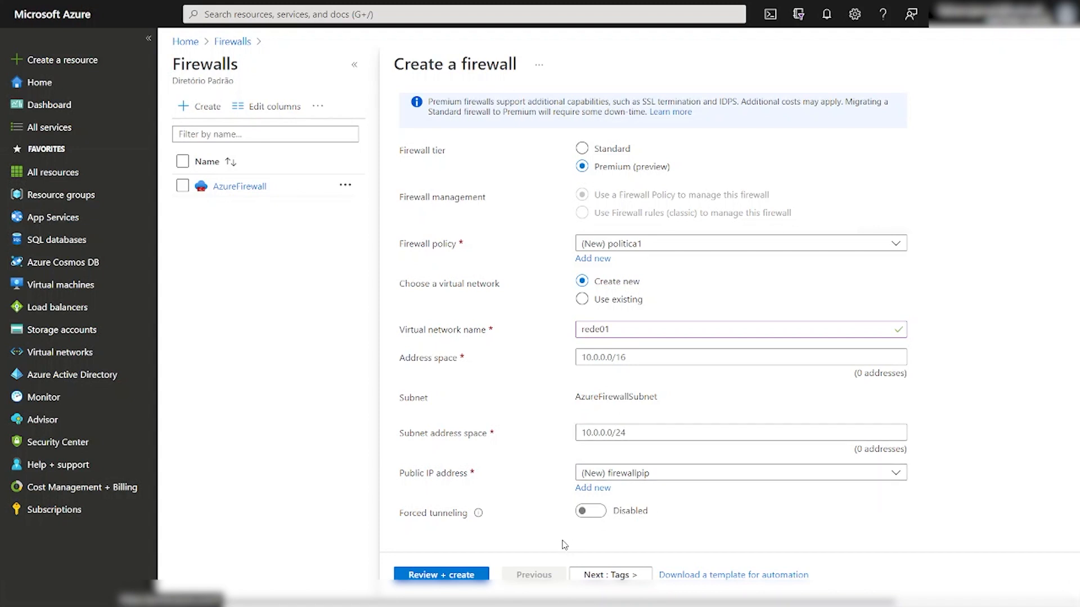
Run Review + create validation, then clear the address space on the Basics tab.
click(611, 573)
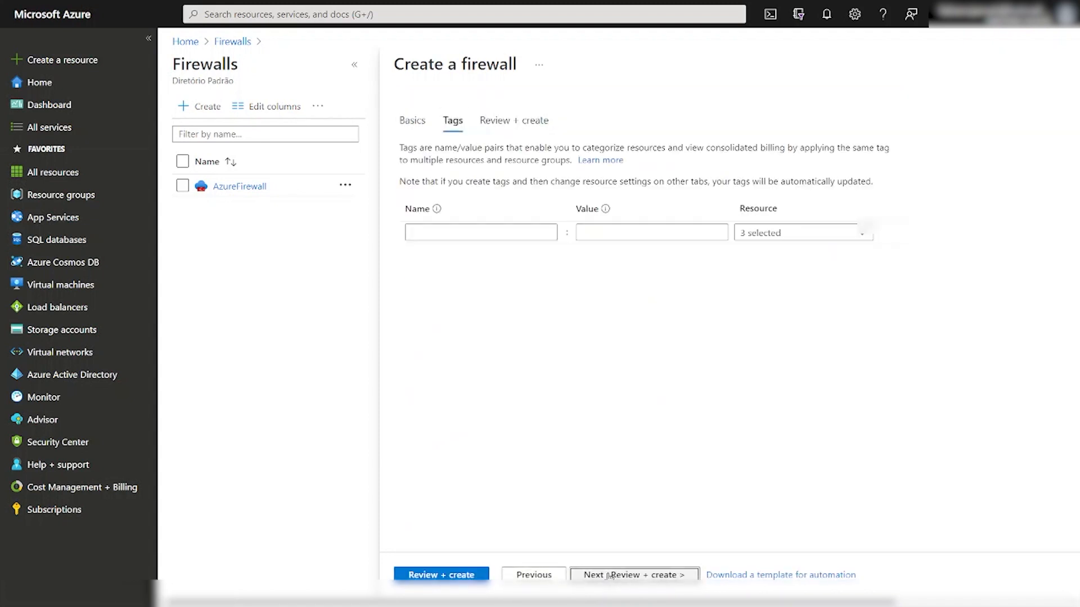
click(446, 575)
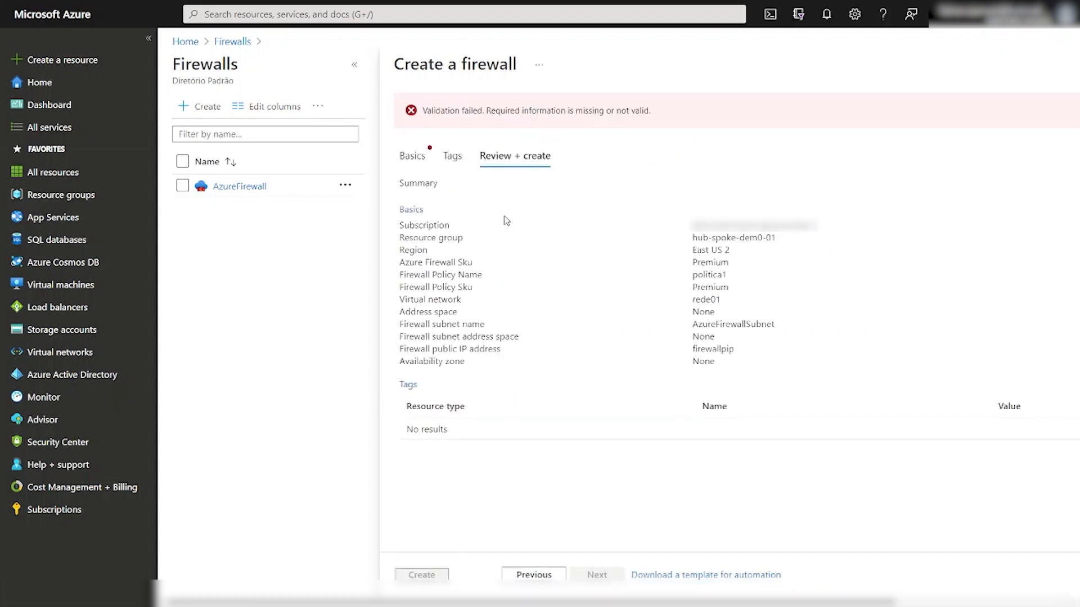
click(412, 156)
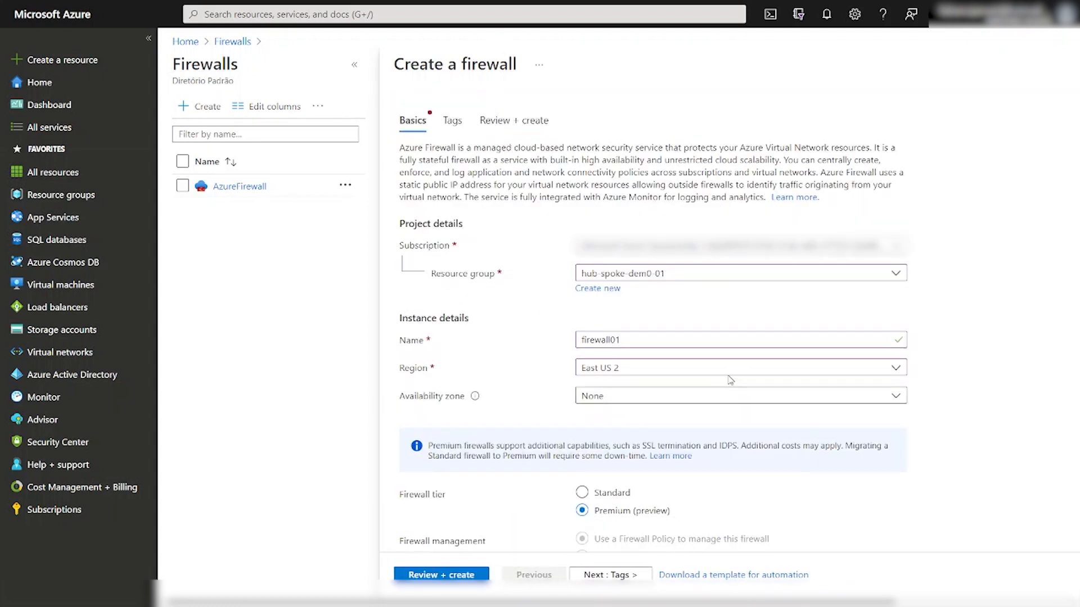
scroll(856, 432, down, 2)
scroll(856, 434, down, 5)
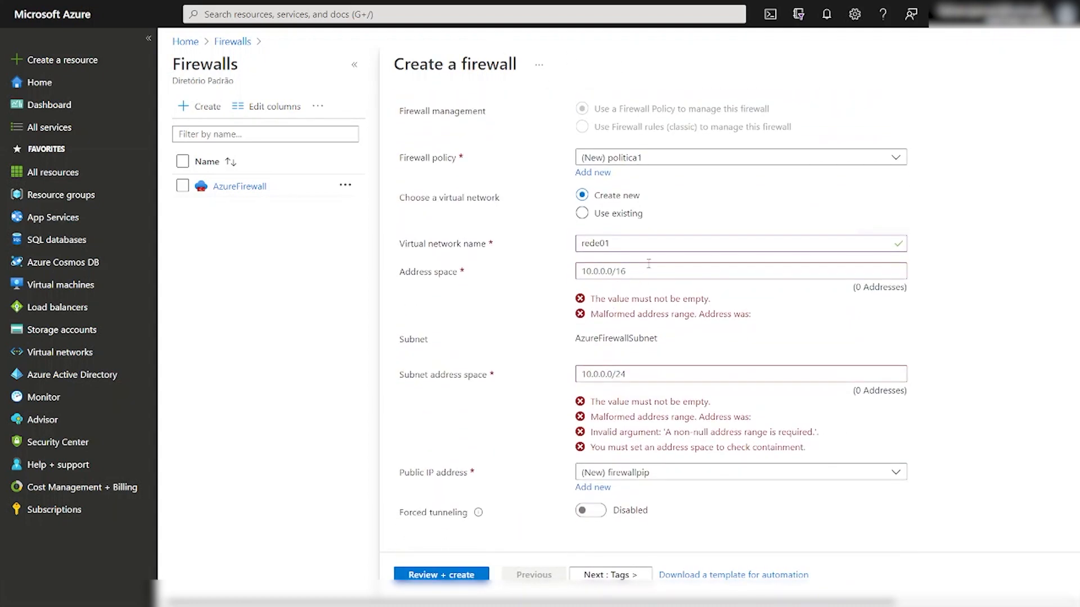
click(608, 272)
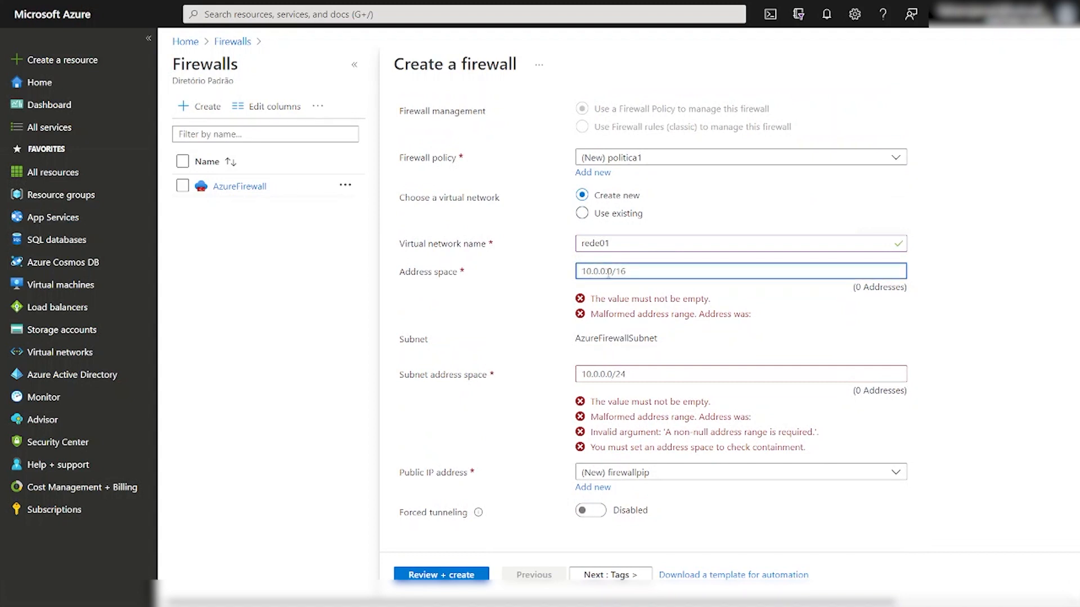
drag(614, 272, 512, 275)
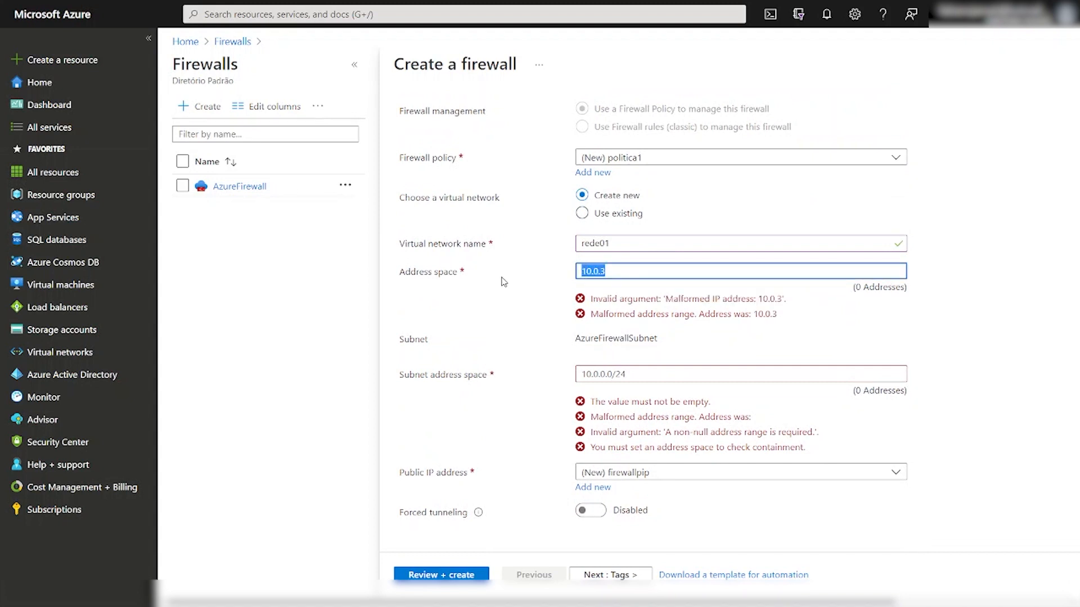
key(BackSpace)
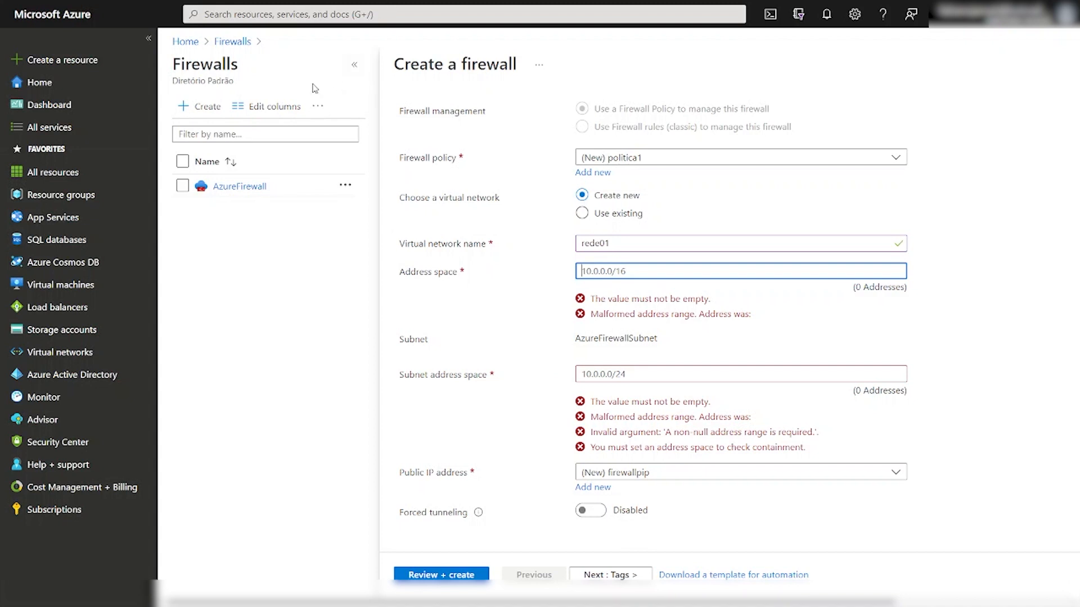
Abandon the firewall form and open the existing AzureFirewall resource.
click(232, 41)
click(595, 51)
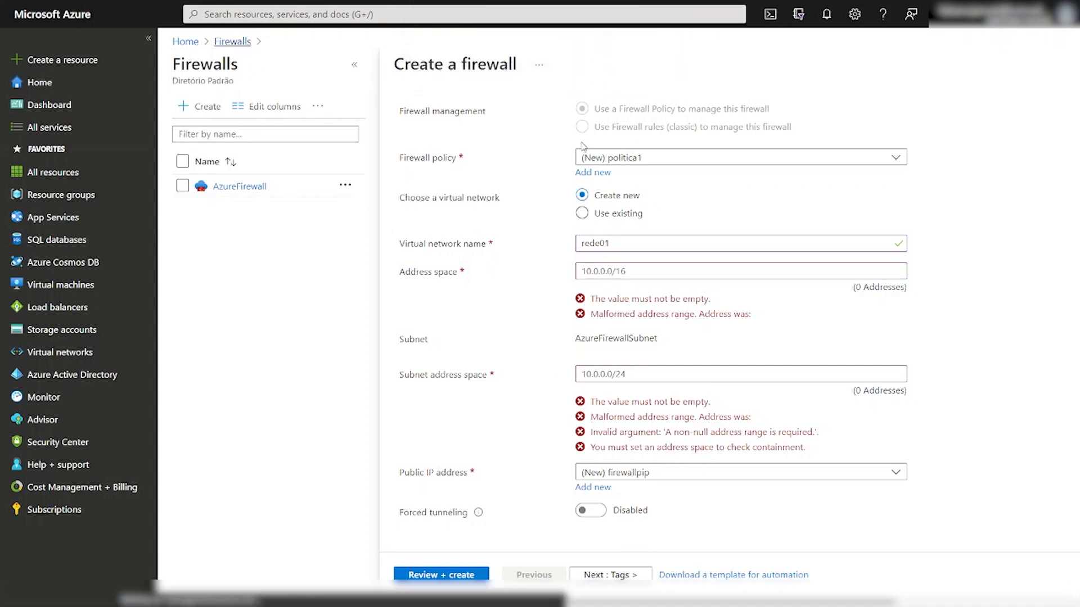
click(252, 225)
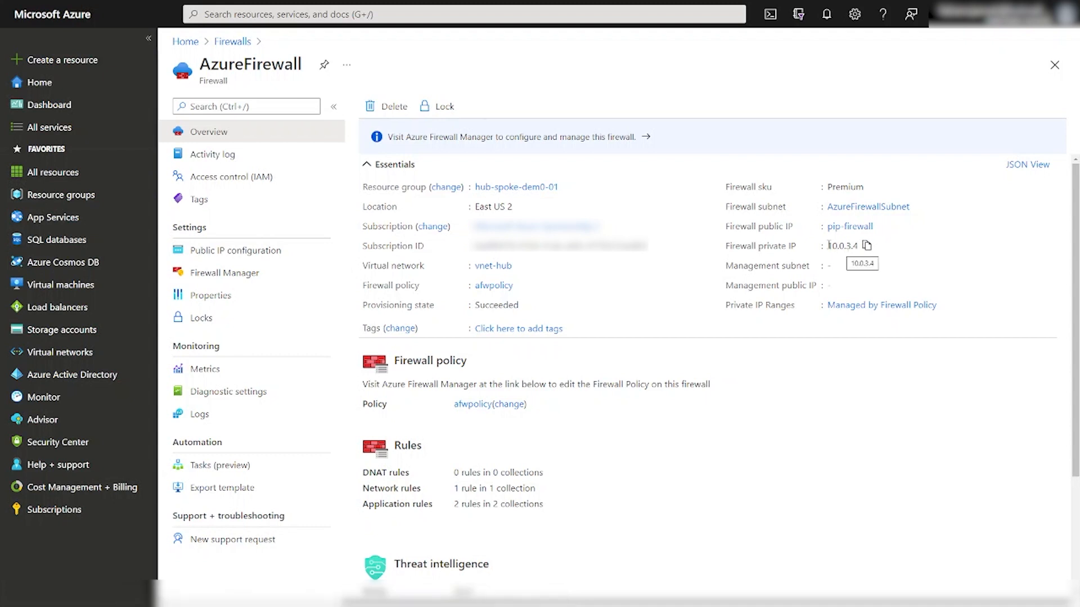
drag(828, 245, 858, 245)
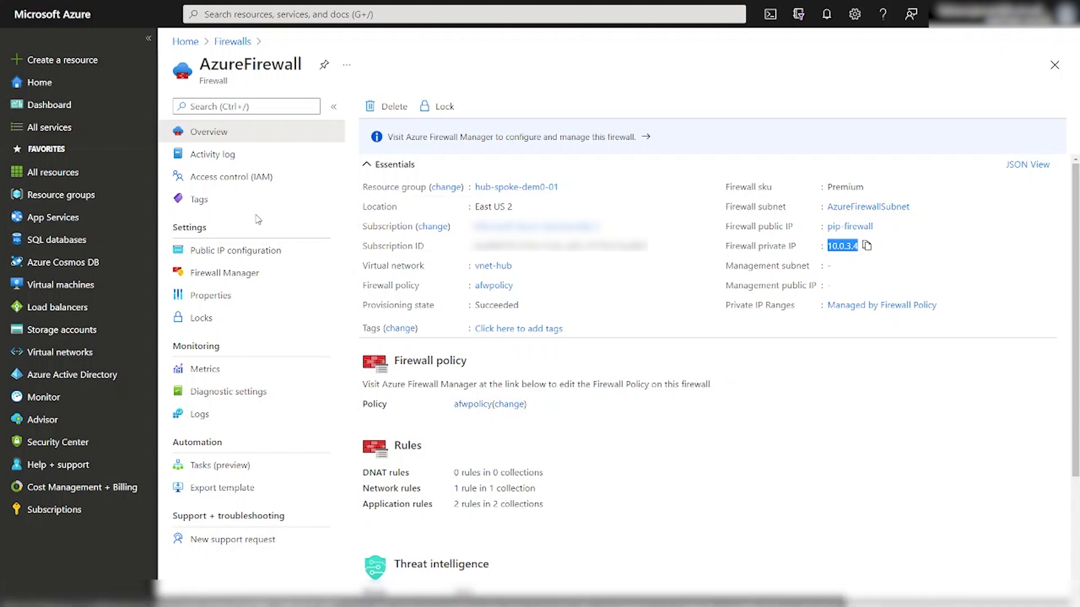
Review the Premium afwpolicy under Azure Firewall Policies, then return to AzureFirewall's Firewall Manager page.
click(210, 276)
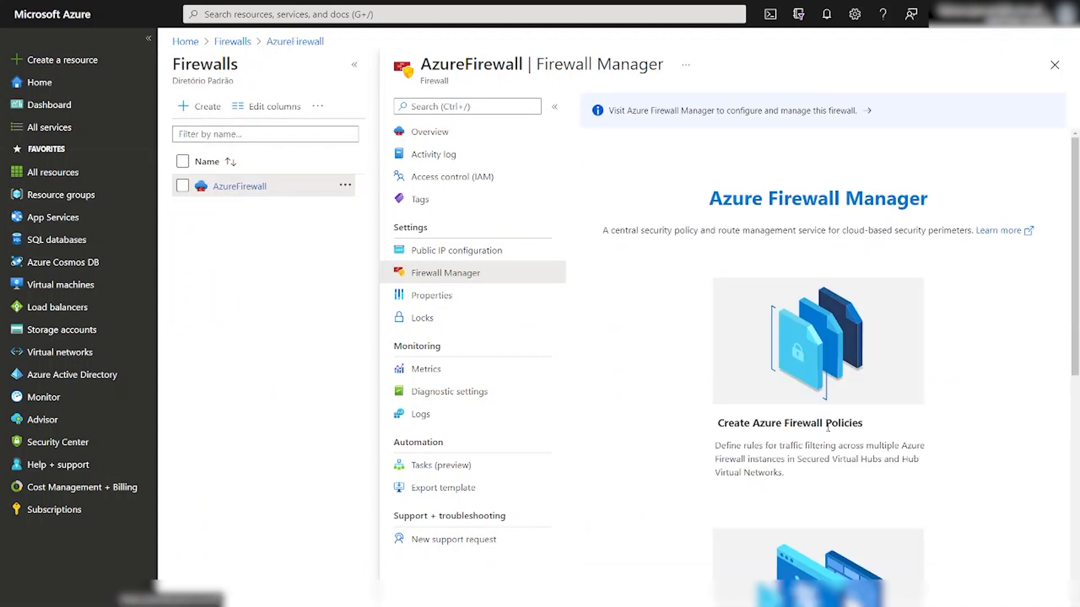
scroll(828, 428, down, 5)
scroll(830, 426, up, 6)
scroll(832, 426, down, 7)
click(787, 111)
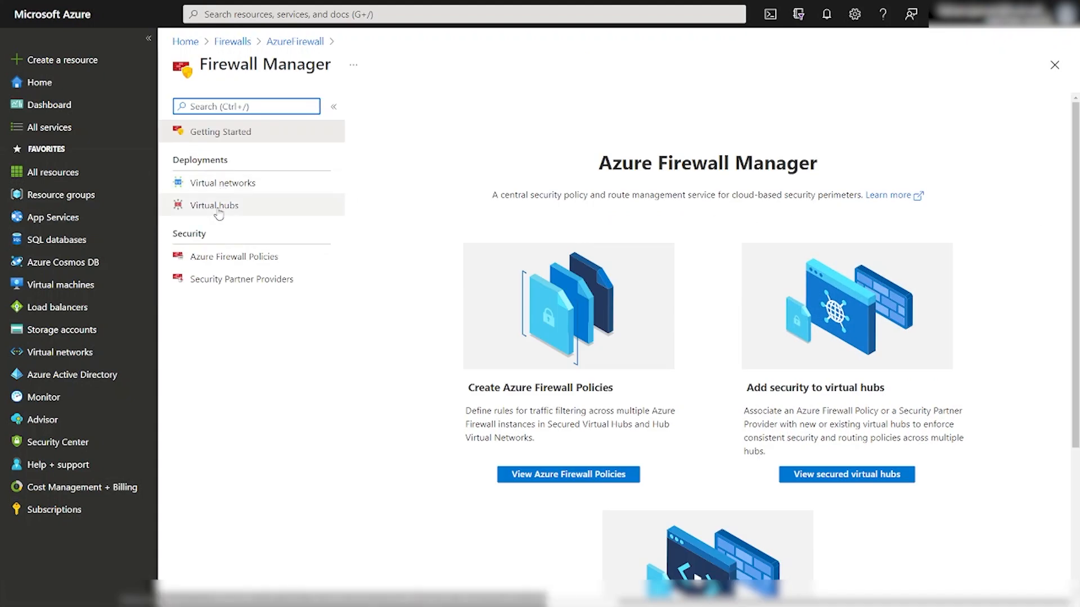
click(211, 262)
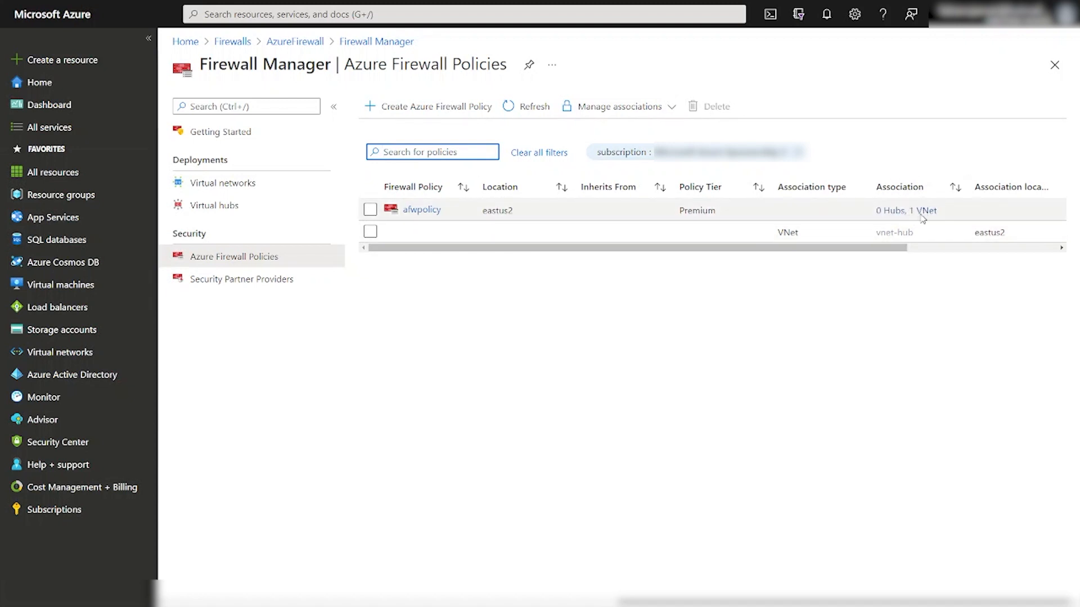
click(377, 41)
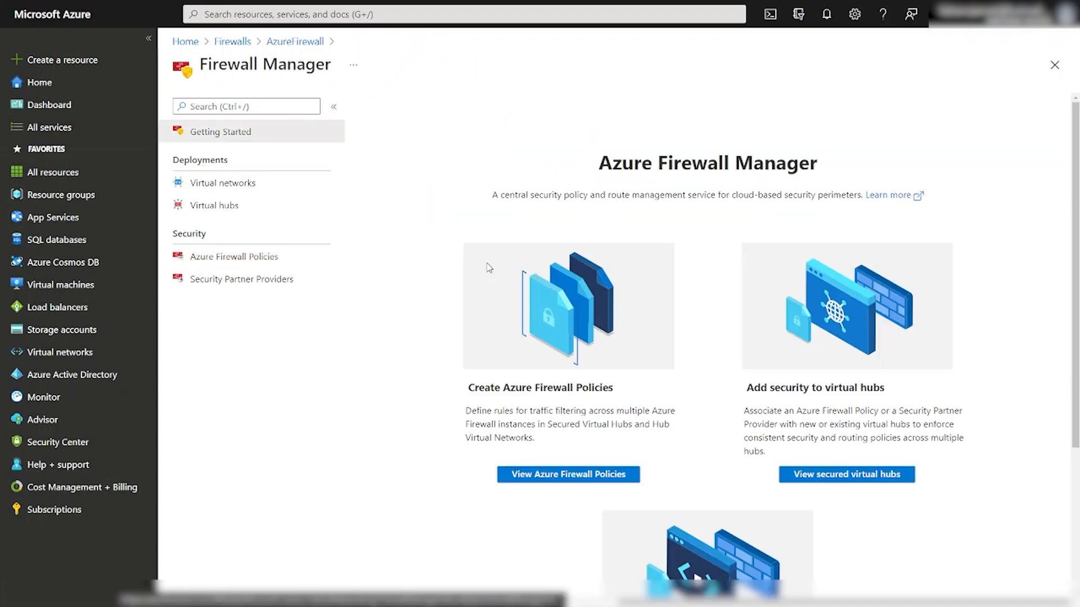
click(276, 42)
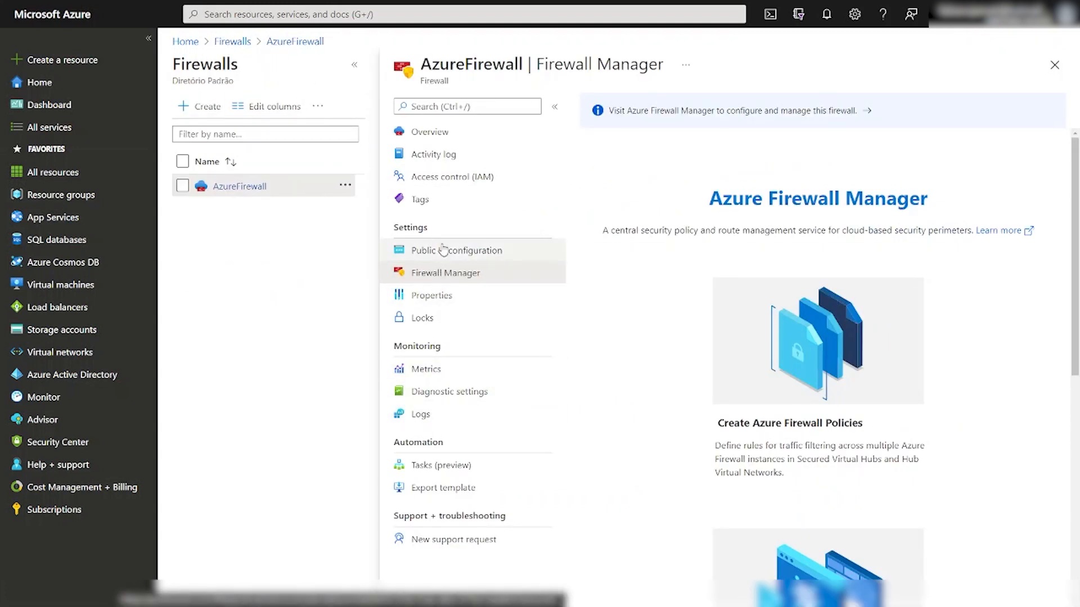
Copy the Premium firewall SKU from the overview and open policy afwpolicy.
click(432, 134)
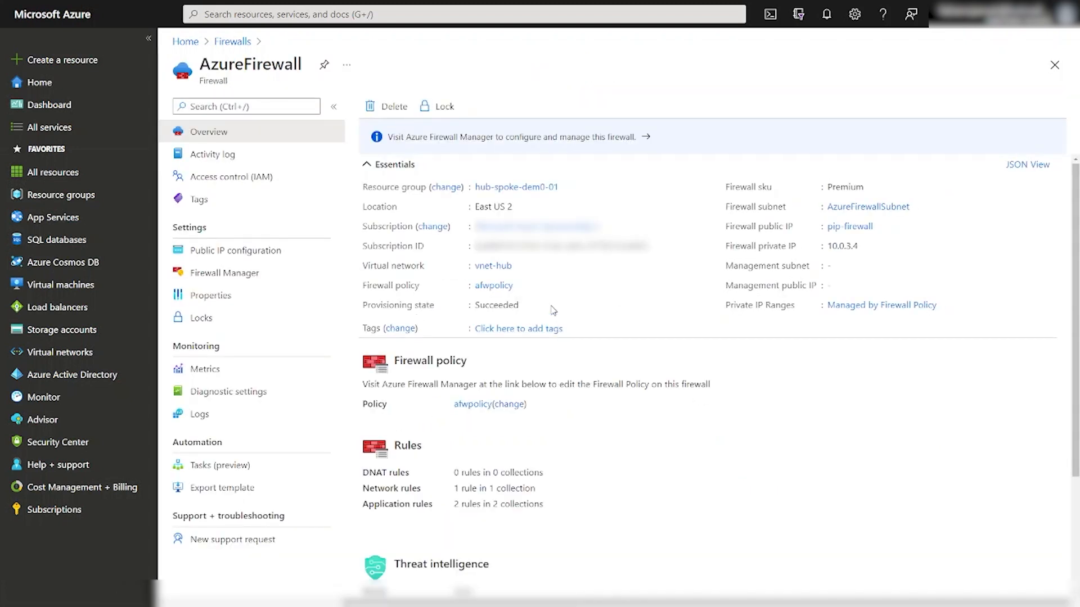
drag(831, 186, 864, 187)
click(873, 186)
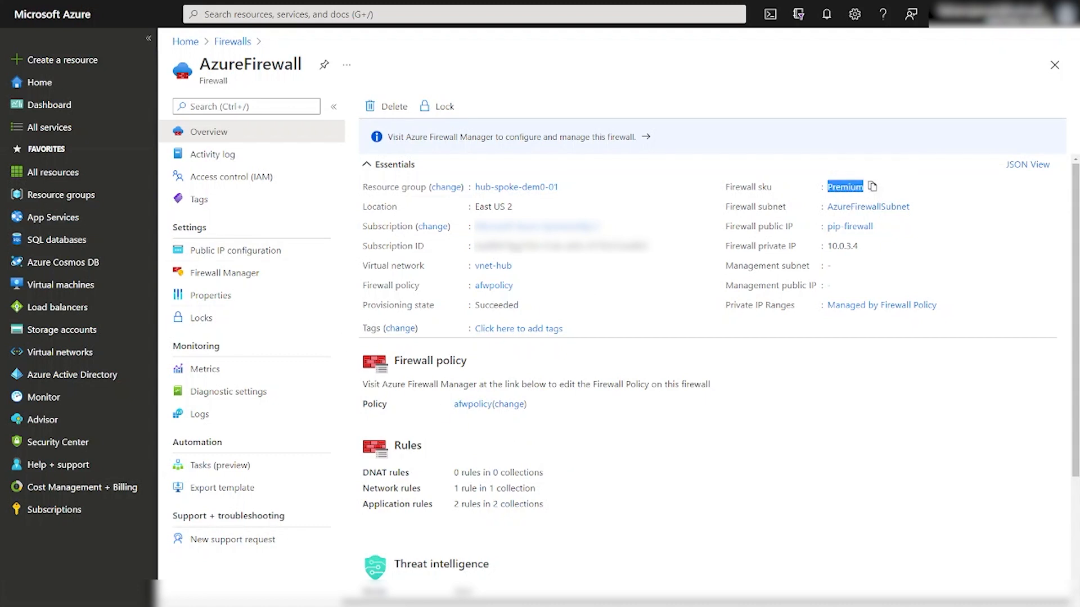
click(480, 408)
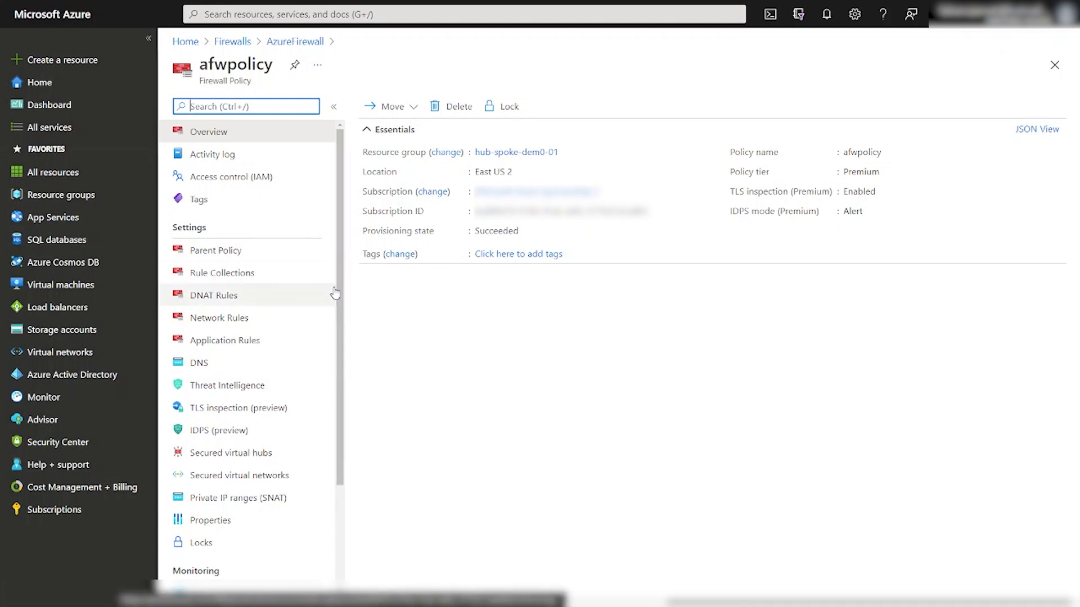
Show afwpolicy's TLS inspection page, enabled with certificate firewalltls.
click(232, 416)
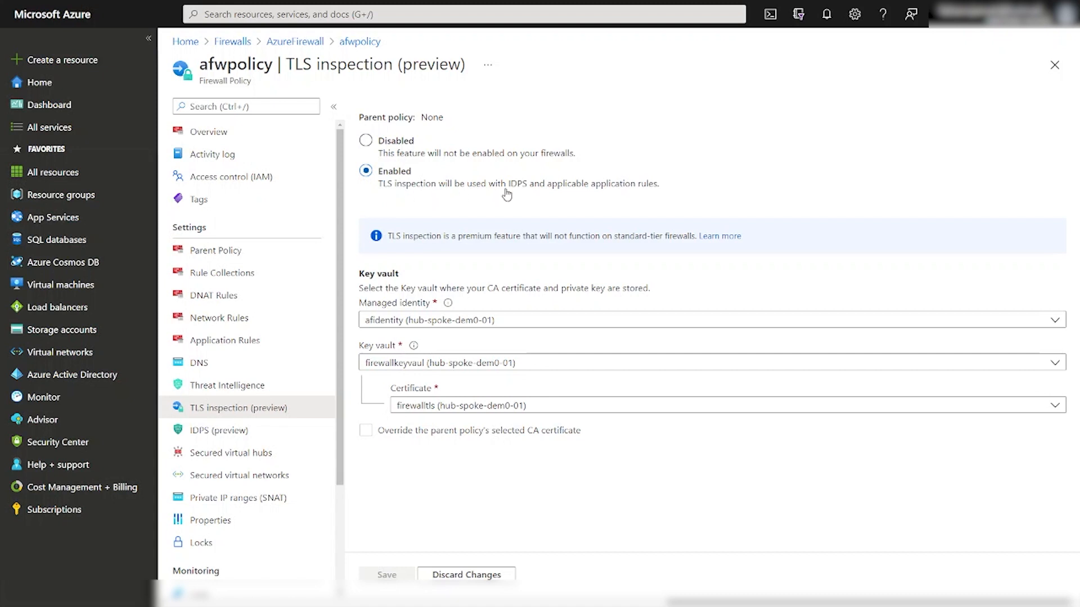
Show afwpolicy's IDPS (preview) page, where IDPS mode is set to Alert.
click(239, 440)
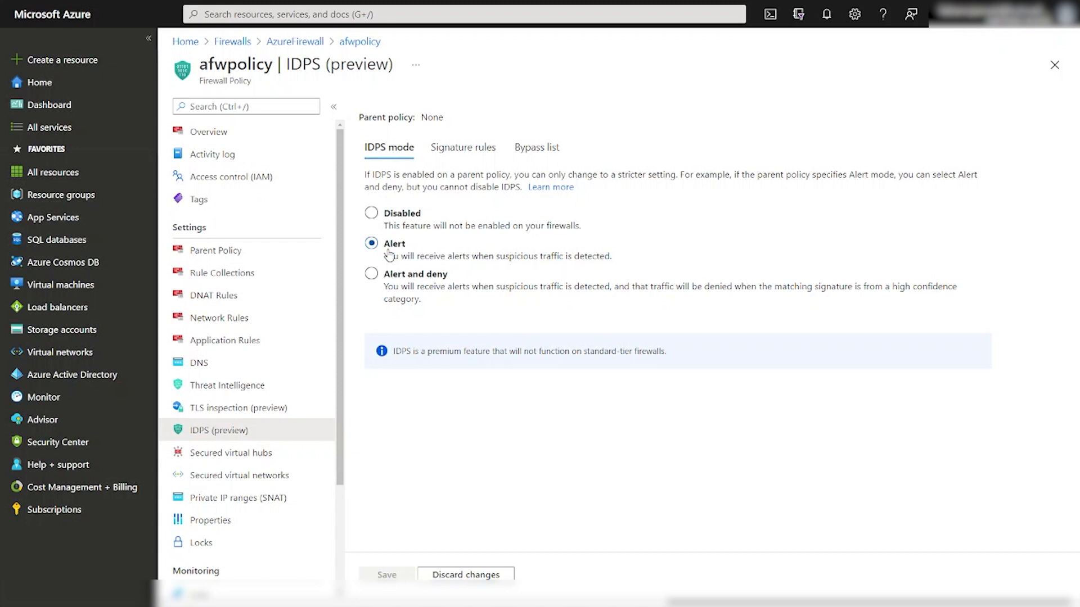
click(371, 275)
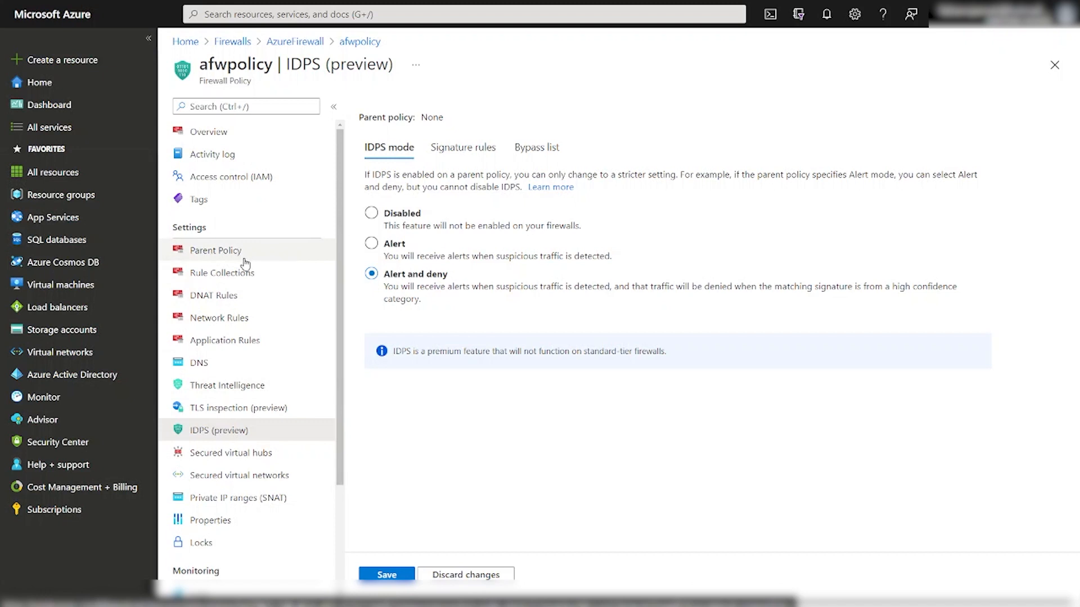
click(232, 343)
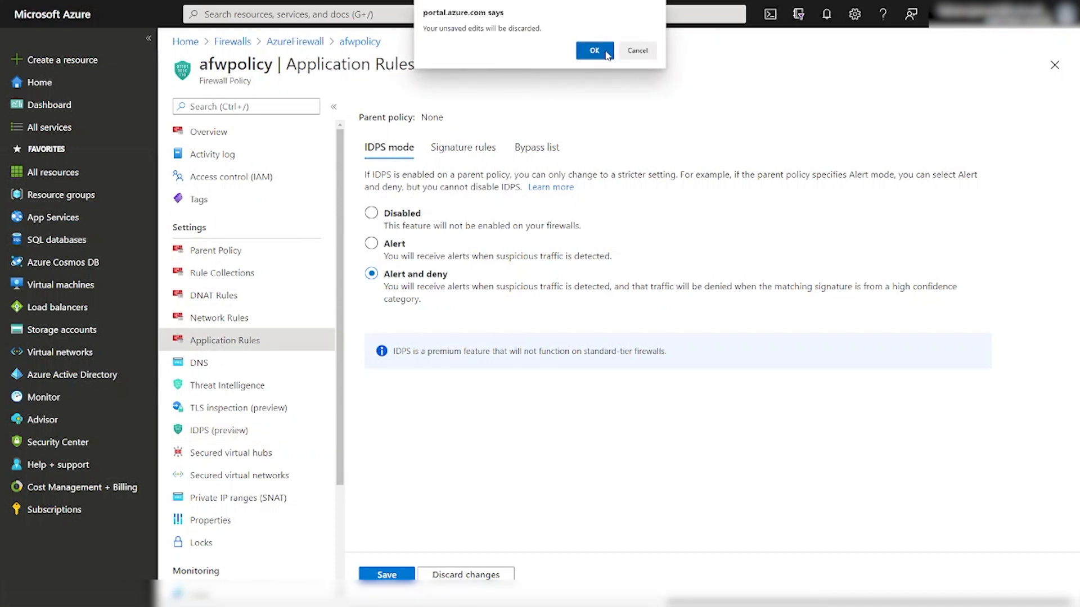
click(596, 52)
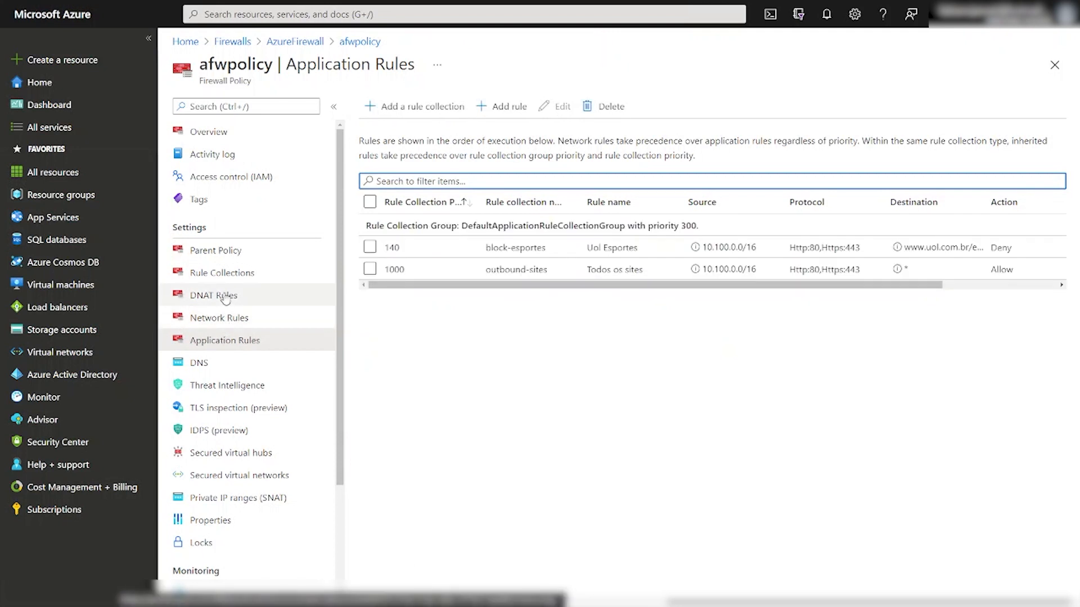
click(220, 431)
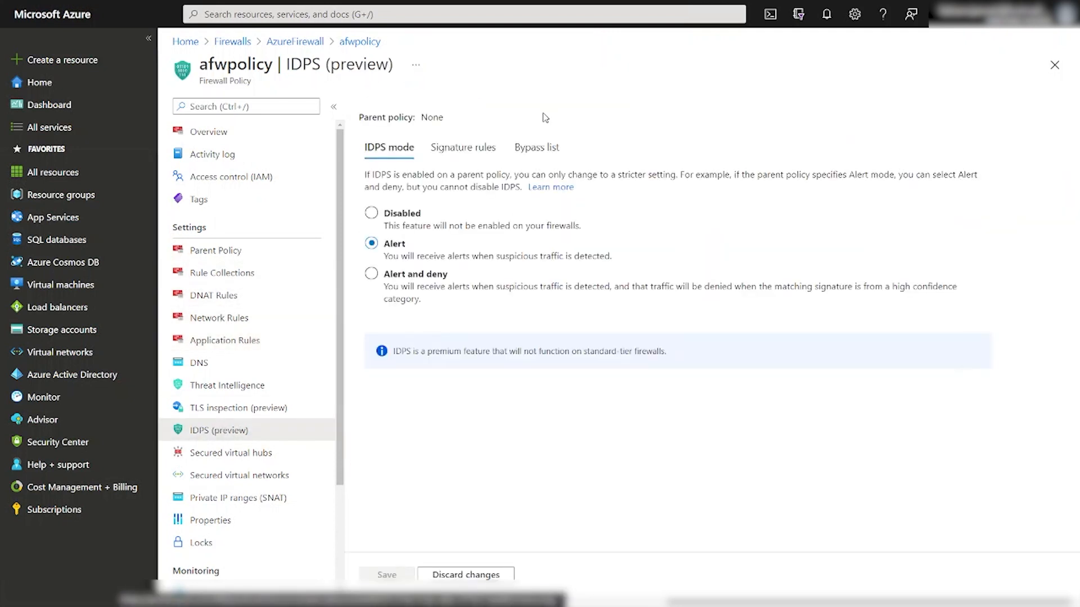
Review IDPS signature rules, signature modes and bypass list, then list afwpolicy's application rules.
click(458, 150)
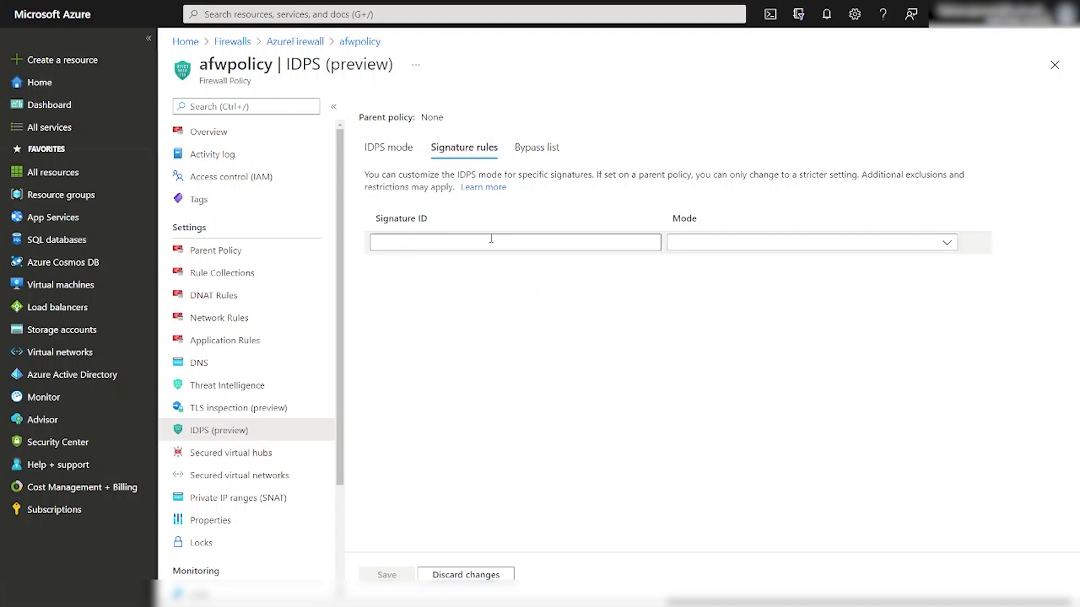
click(945, 246)
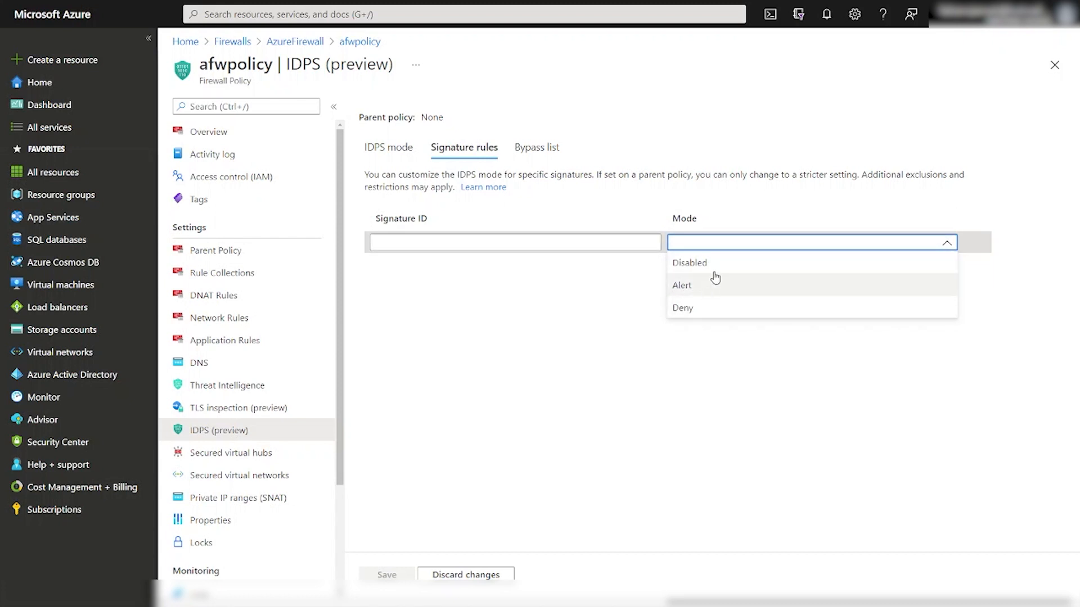
click(537, 147)
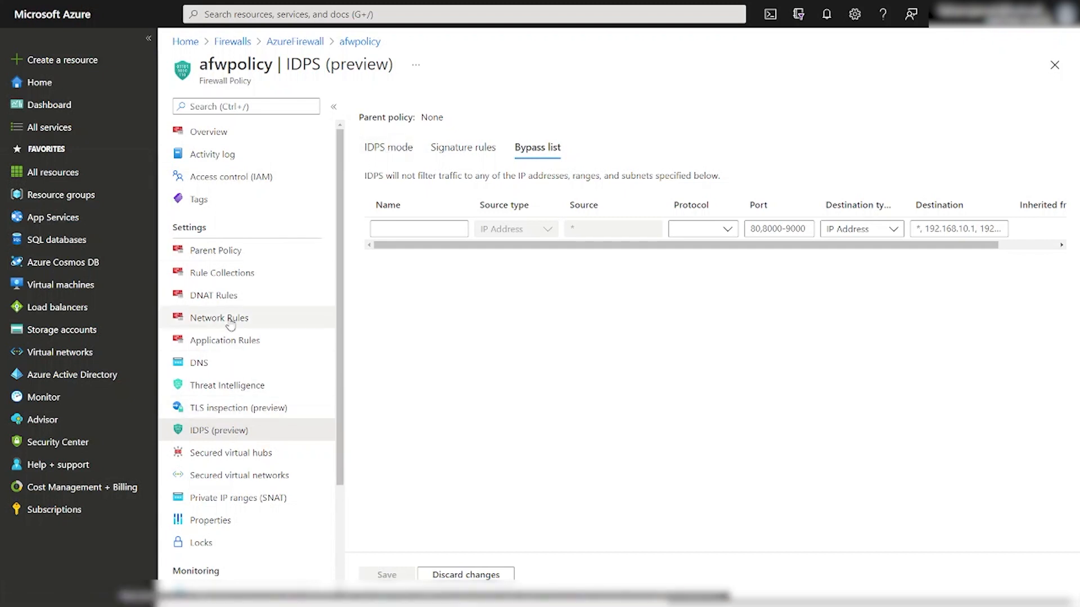
click(214, 345)
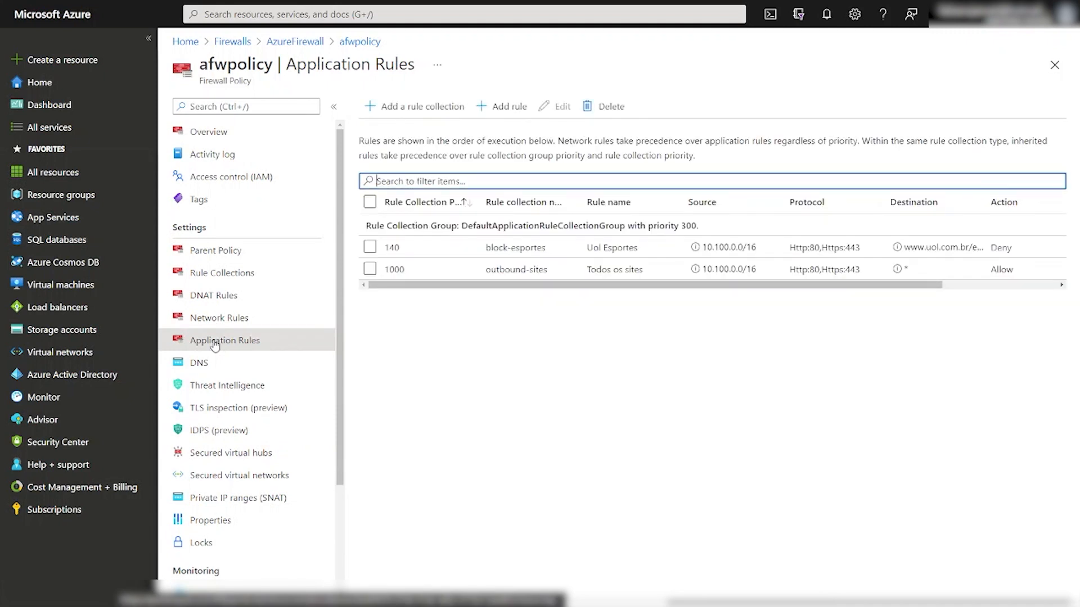
Drop the single application rule and start a rule collection whose first rule is teste01.
click(509, 107)
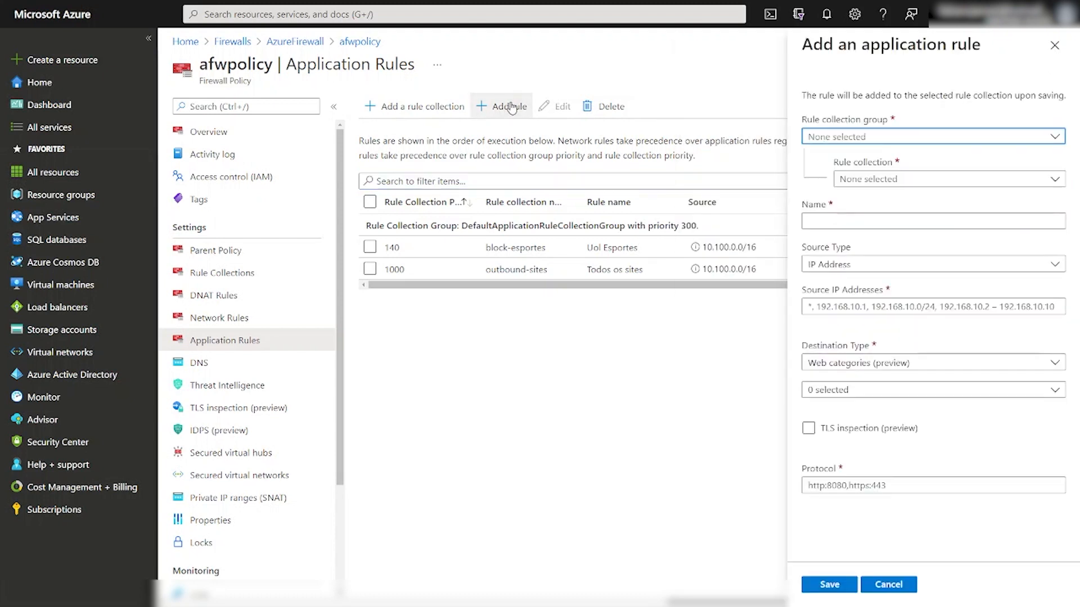
click(904, 585)
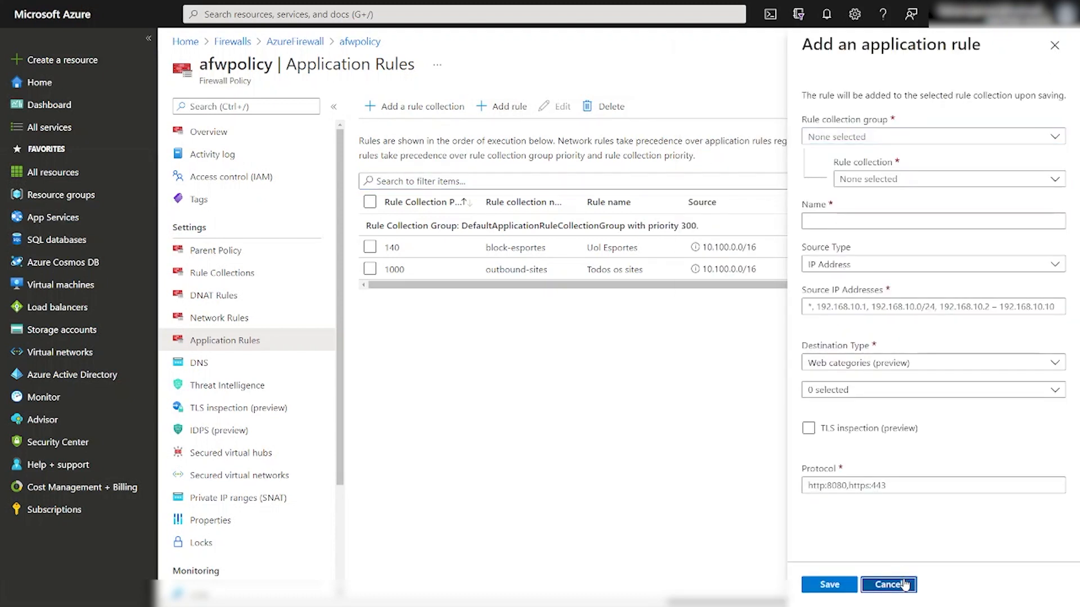
click(437, 111)
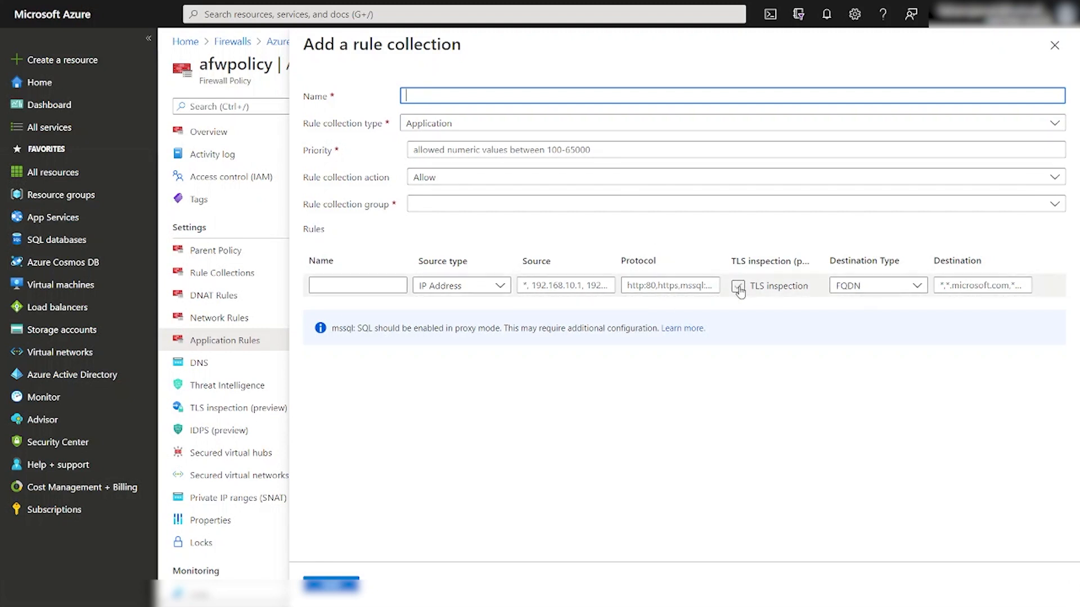
click(377, 286)
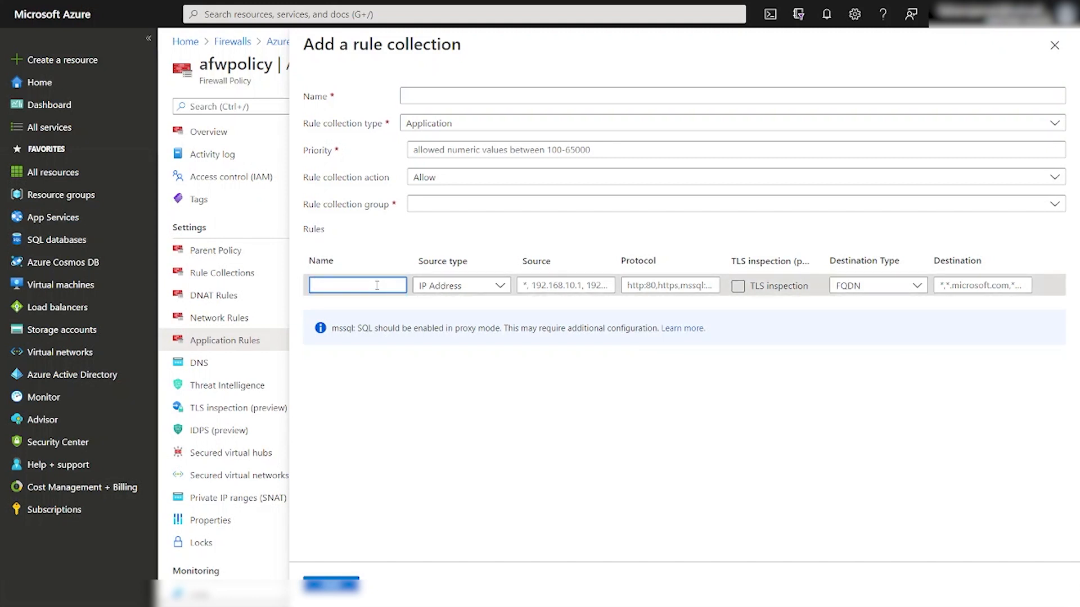
text(teste01)
key(Tab)
click(483, 287)
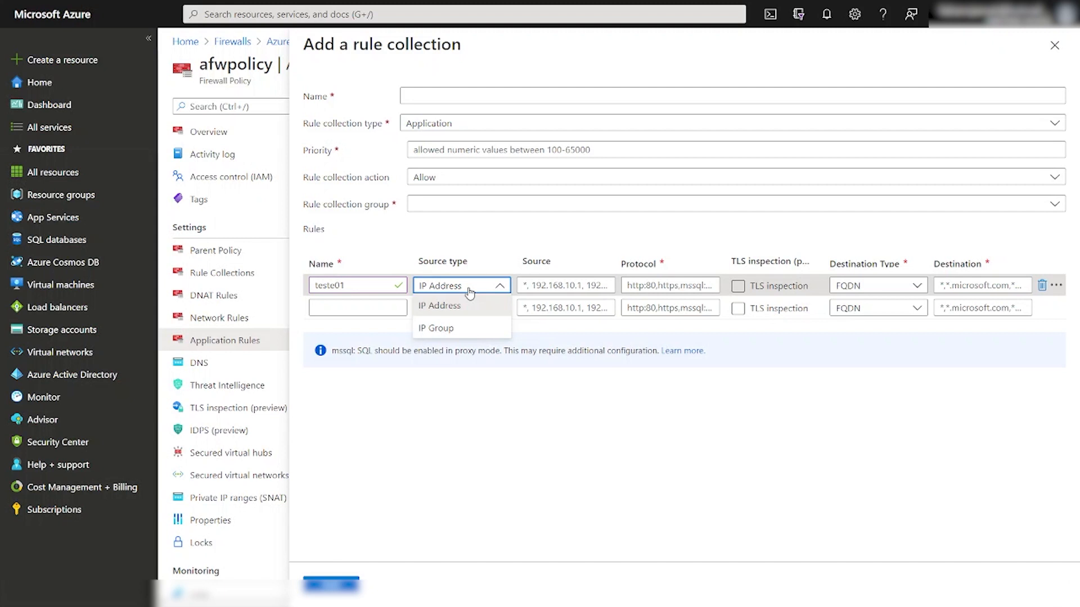
Give rule teste01 protocols http,https and switch on its TLS inspection.
click(540, 287)
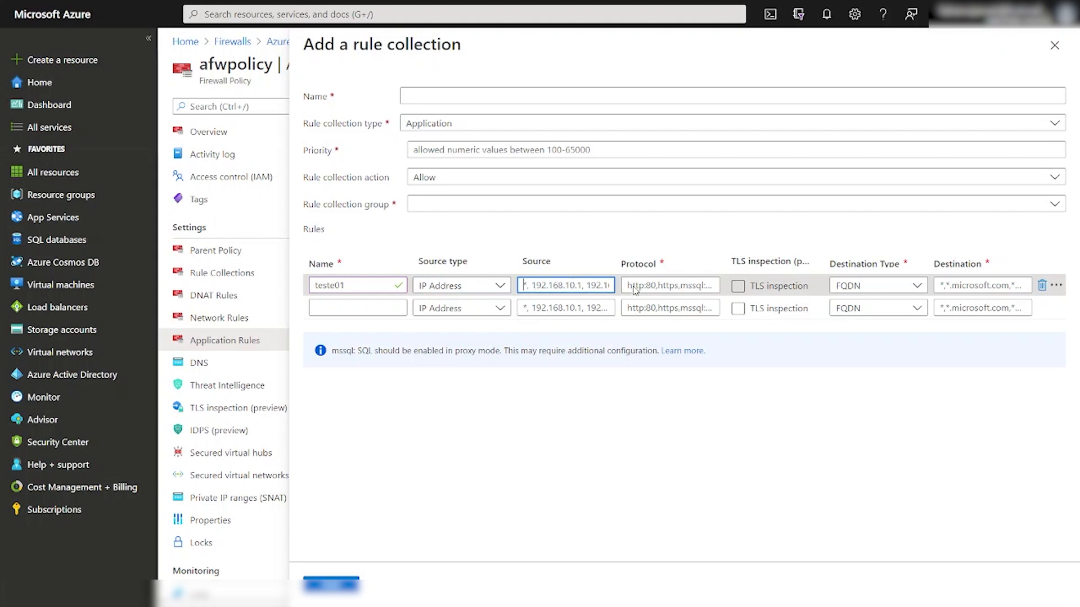
click(673, 289)
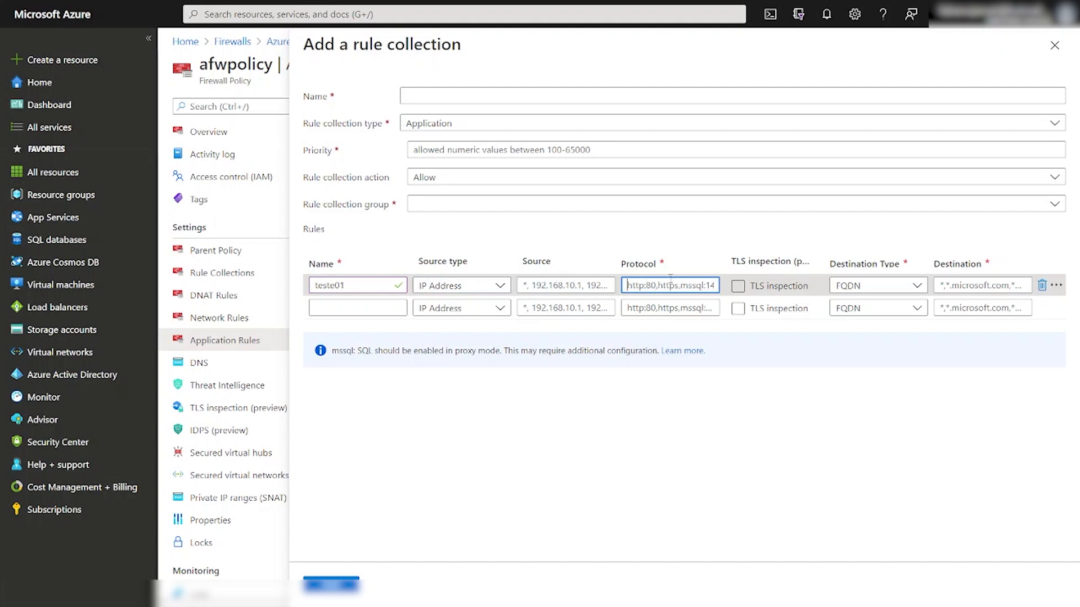
text(http,https)
click(737, 287)
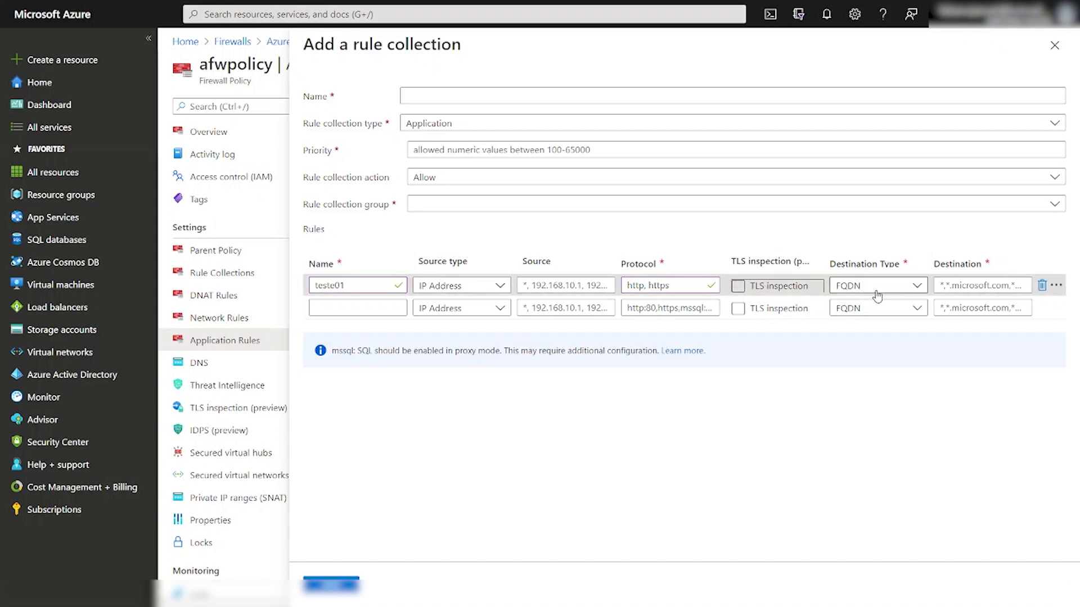
click(909, 287)
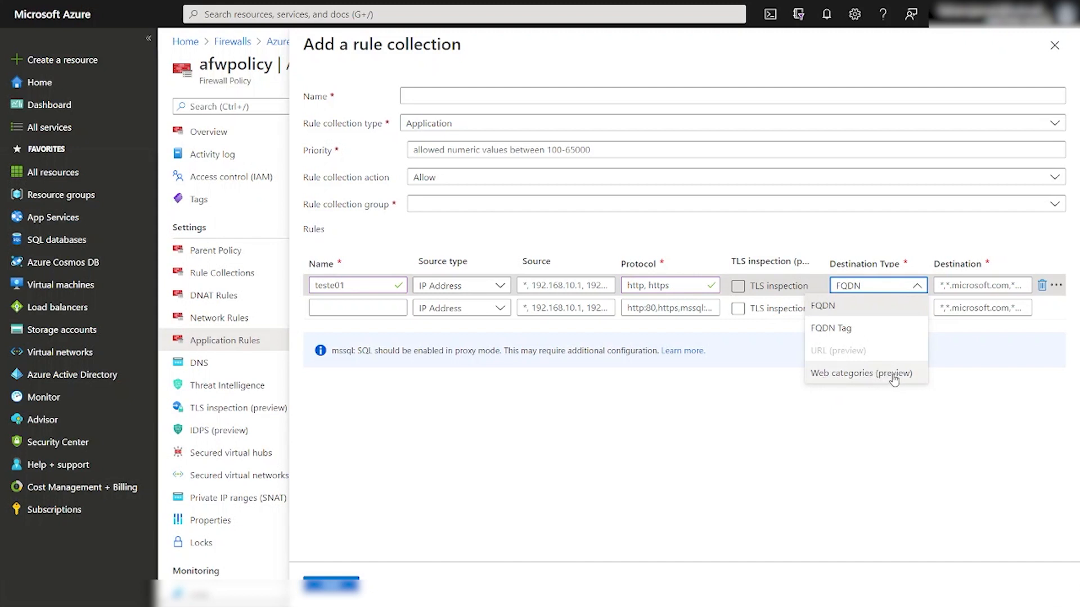
click(737, 286)
click(890, 287)
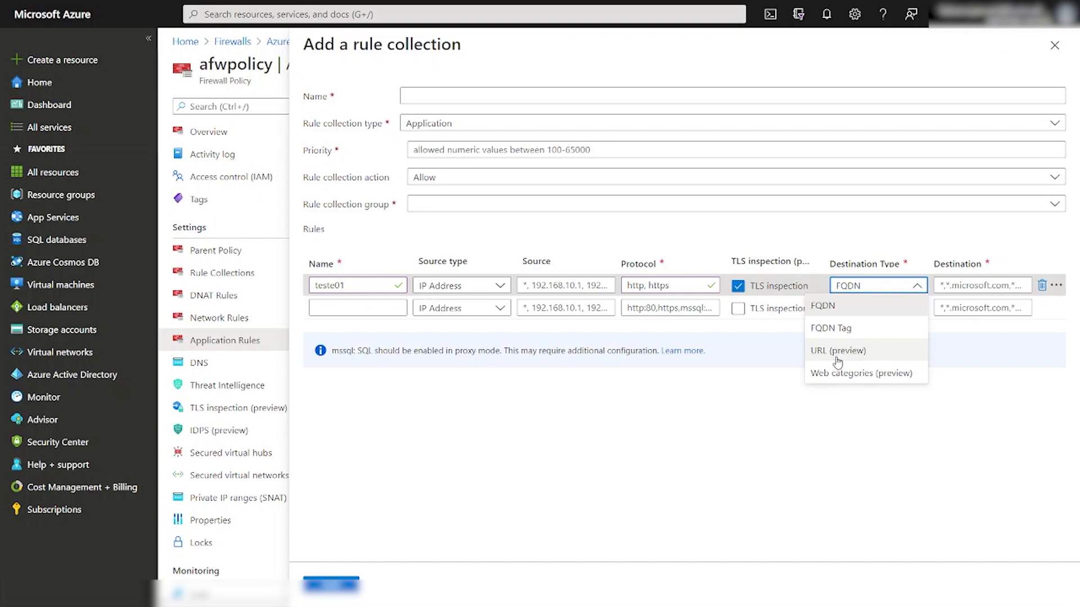
Enter microsoft.com/certification as teste01's FQDN destination, leaving the collection action Allow.
click(940, 407)
click(966, 286)
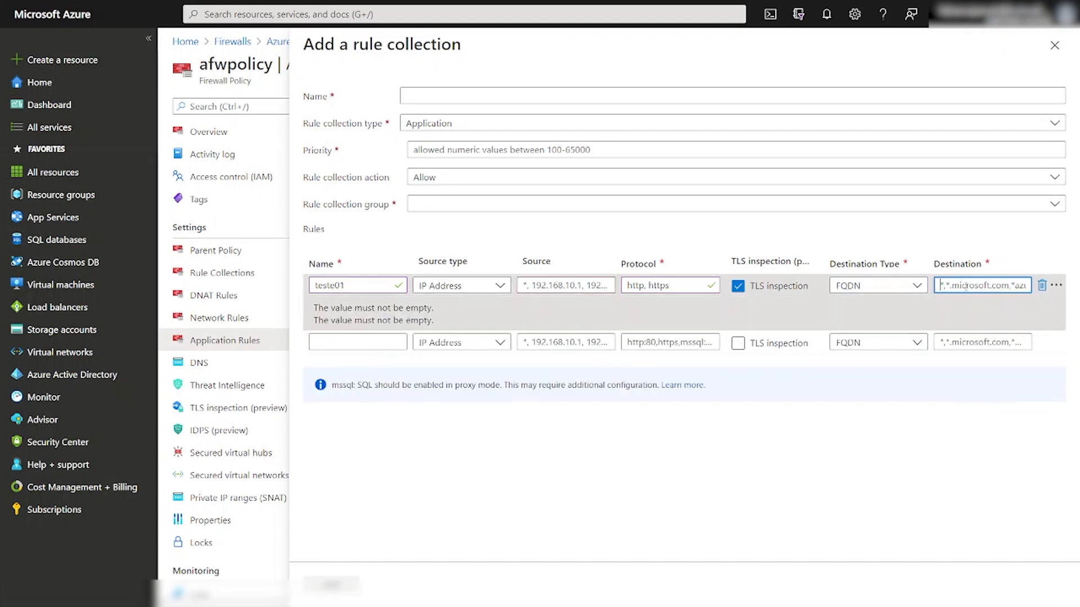
text(microsoft)
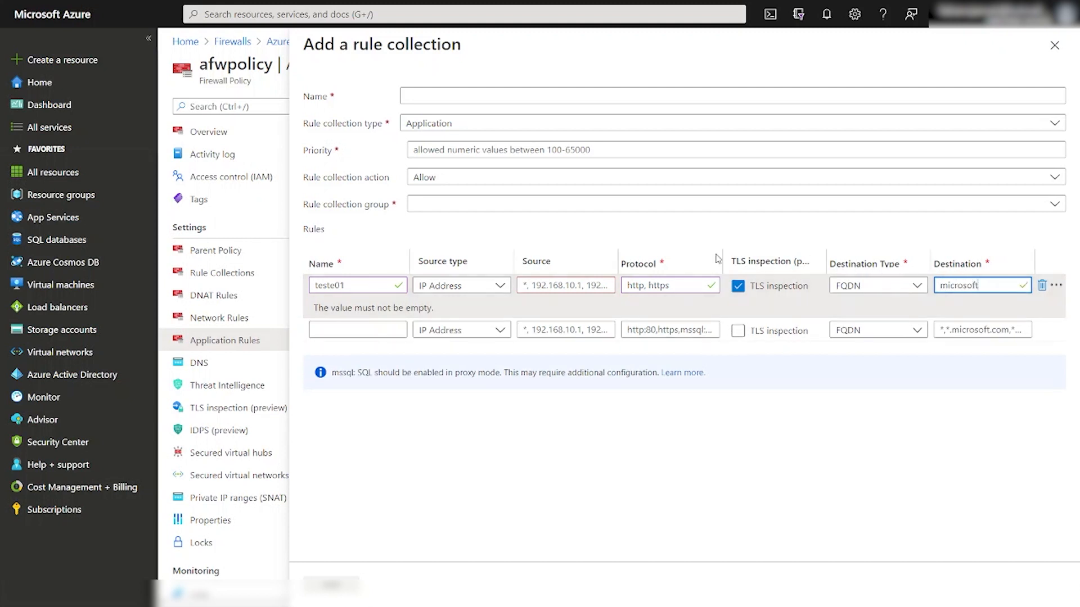
click(460, 181)
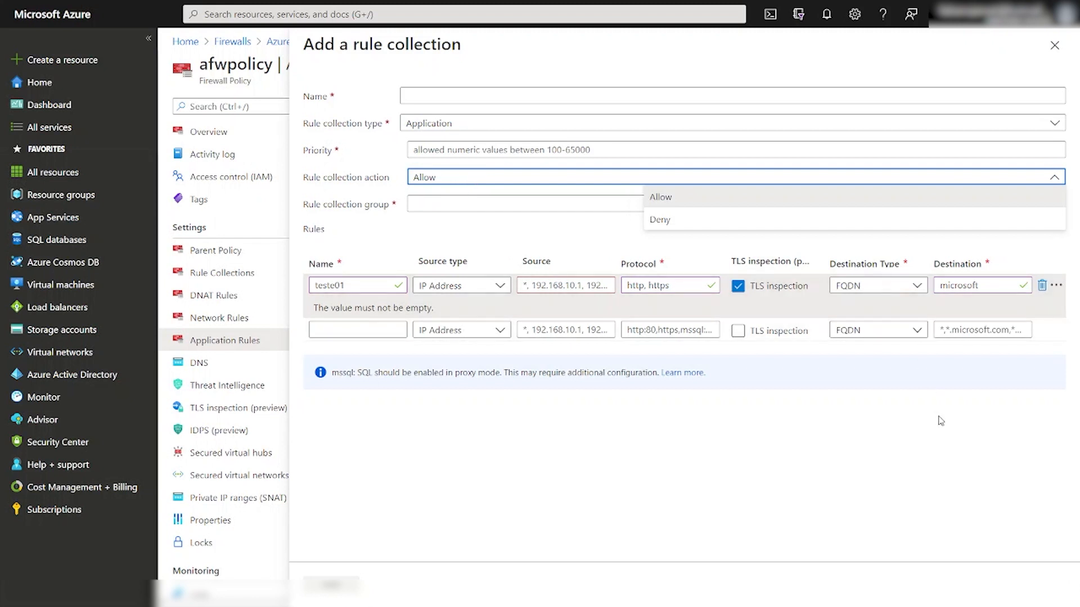
click(986, 415)
click(996, 285)
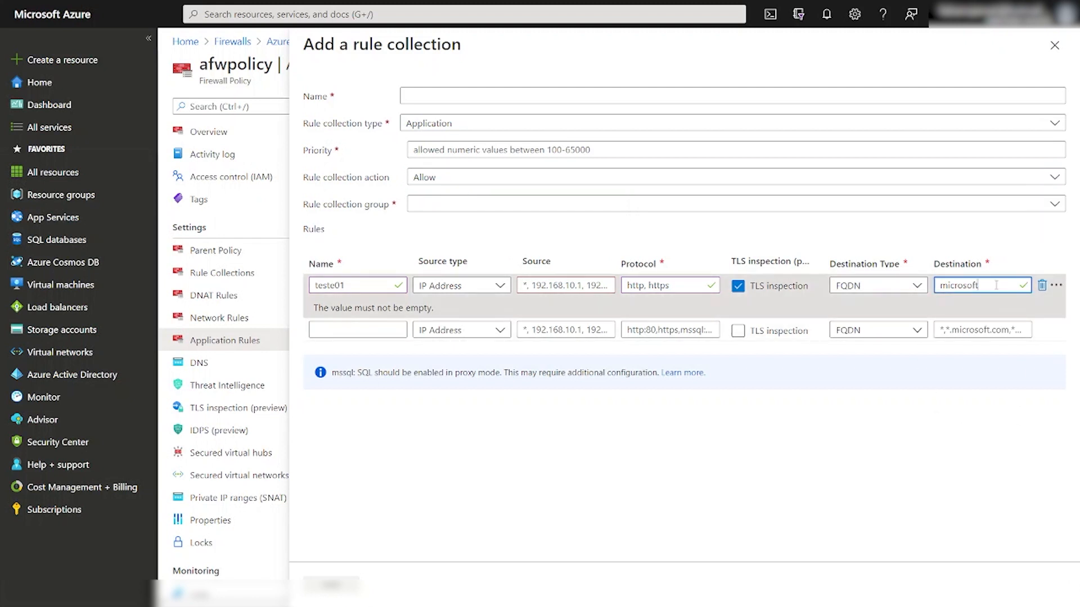
text(.com)
click(1007, 286)
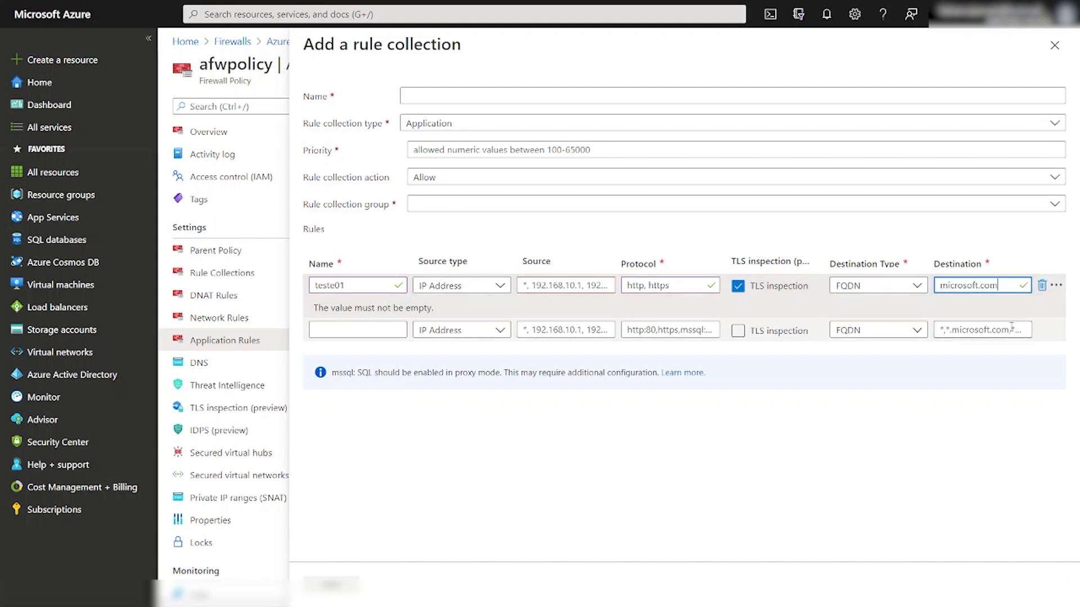
text(/certification)
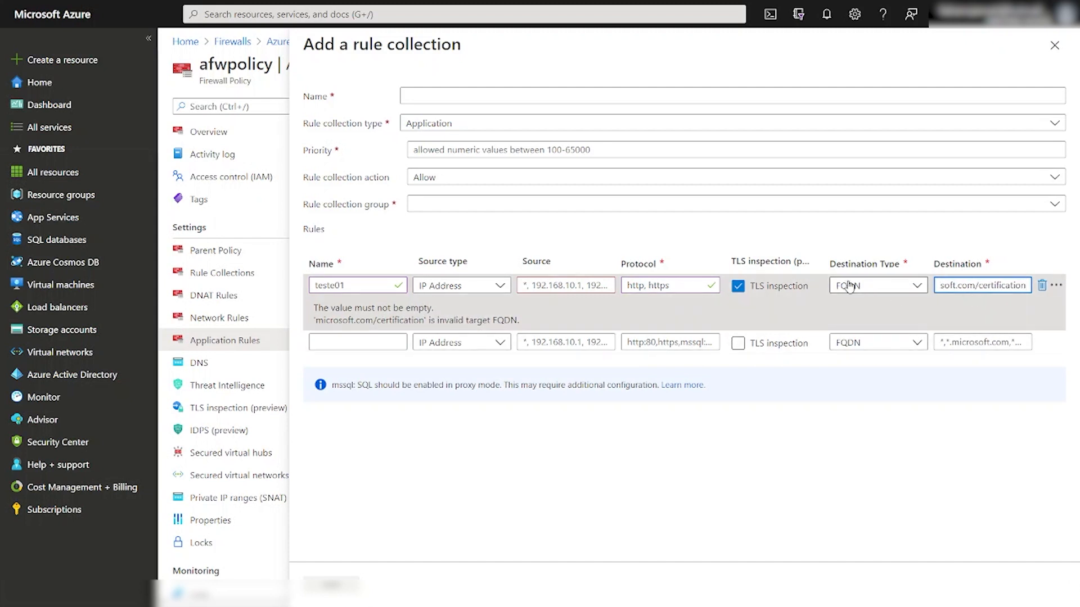
click(879, 288)
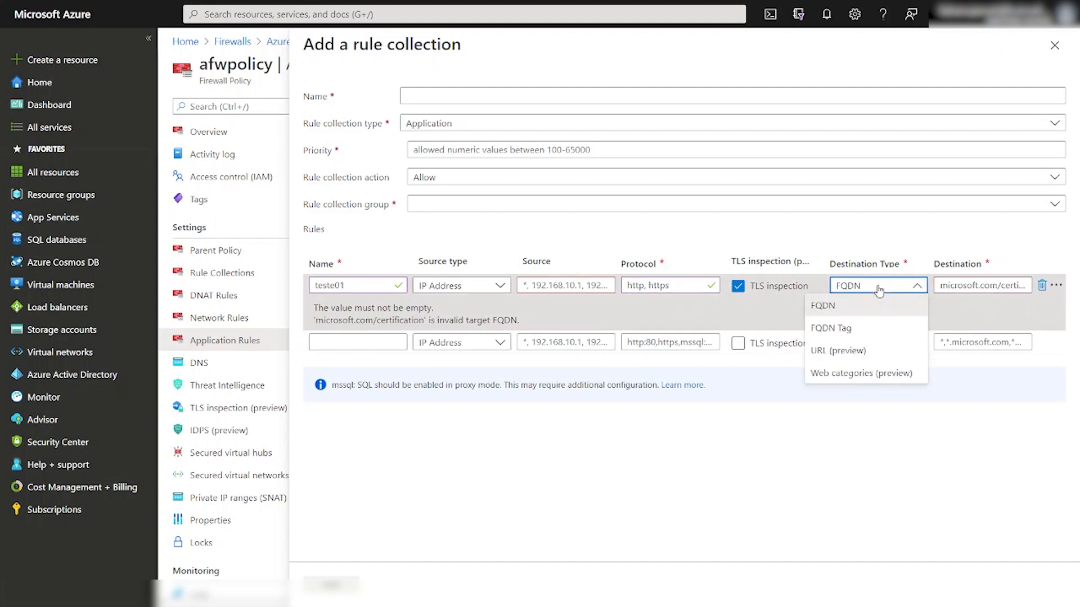
click(848, 356)
click(977, 286)
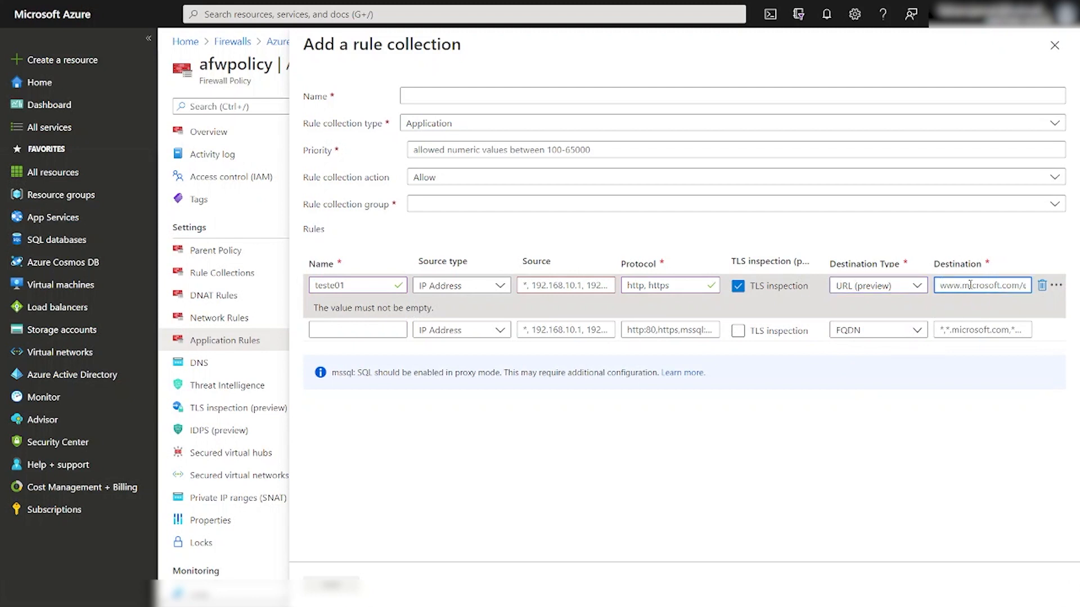
text(www.microsoft.com/)
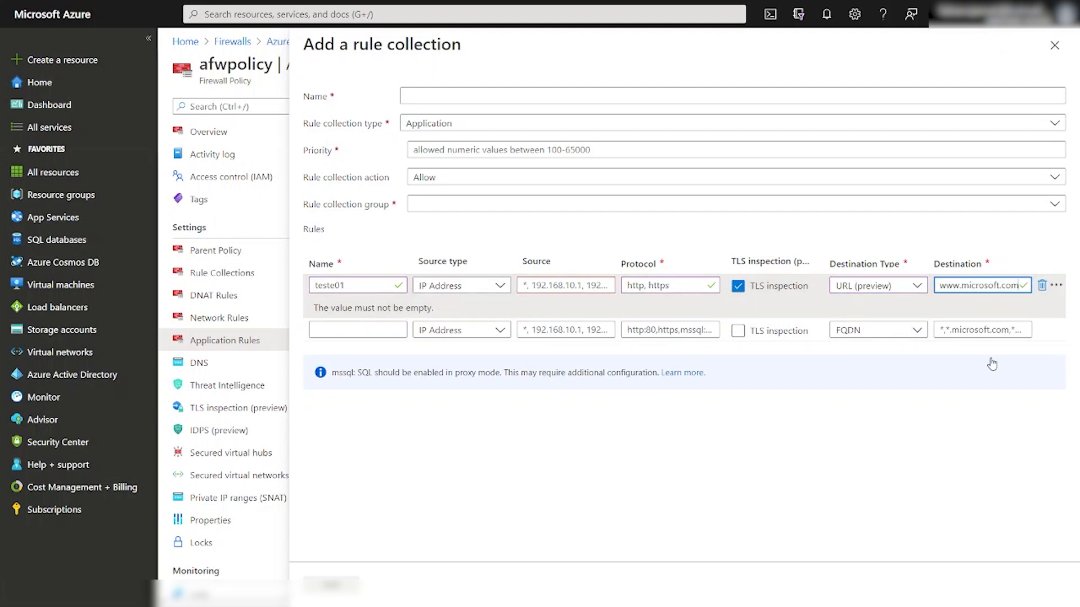
text(learn)
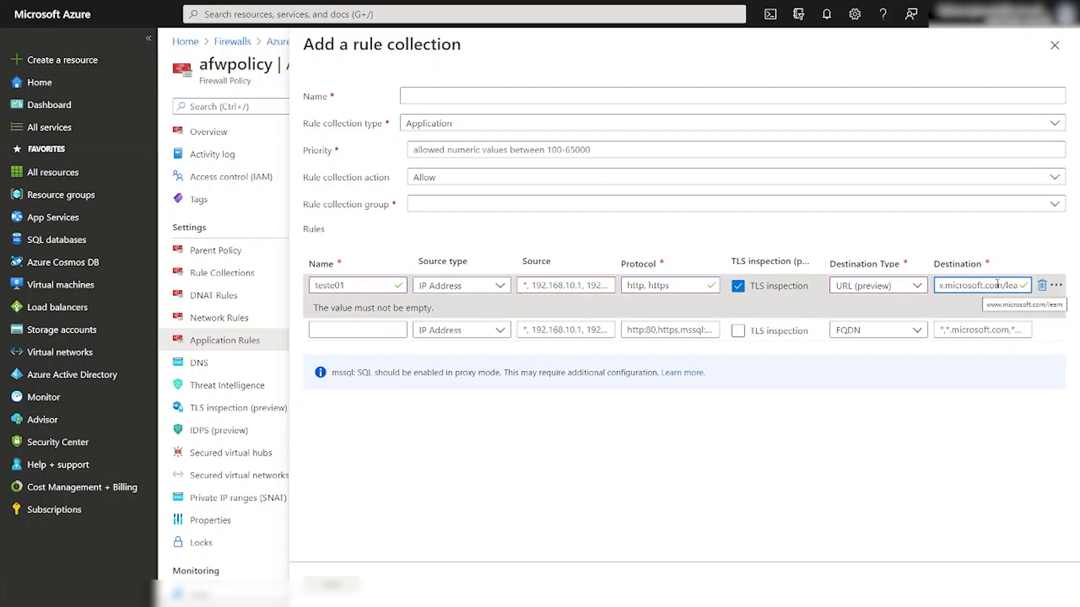
click(1055, 45)
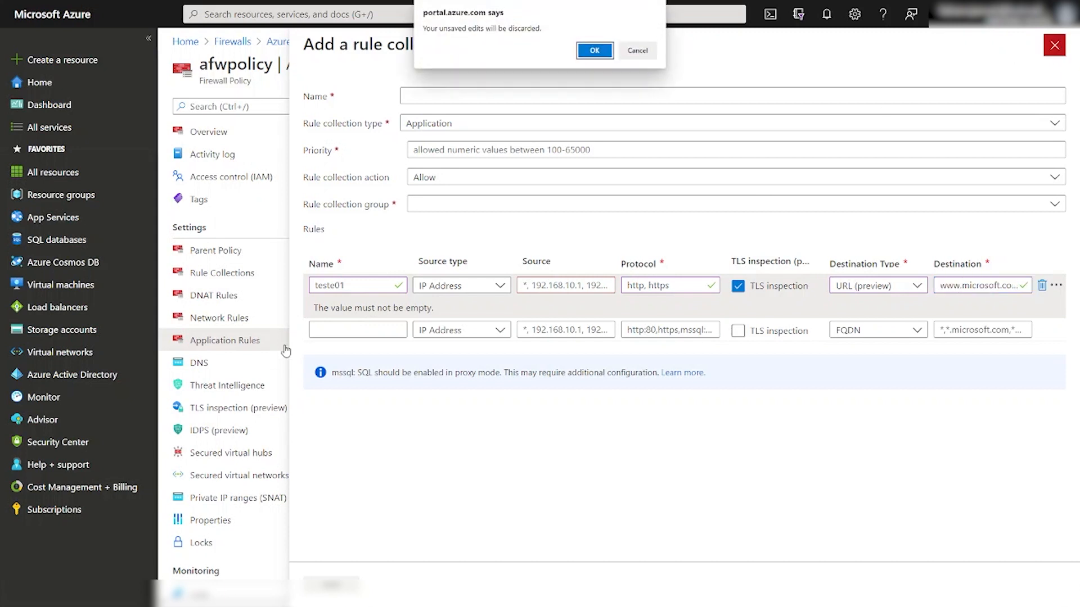
Discard teste01, inspect block-esportes' blocked URL at priority 140, then edit the Todos os sites rule.
click(594, 50)
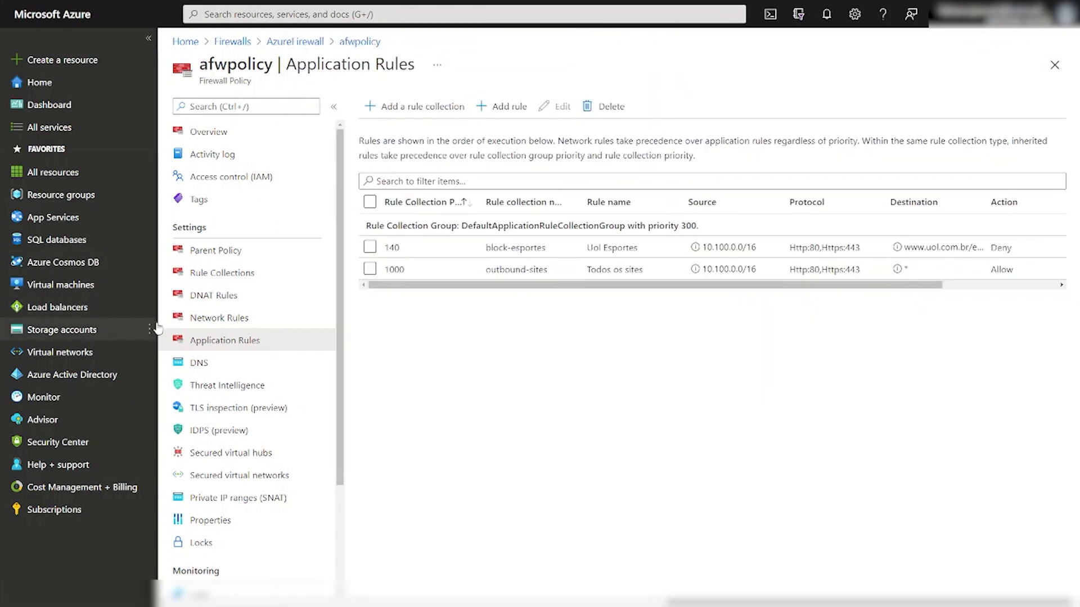
click(434, 245)
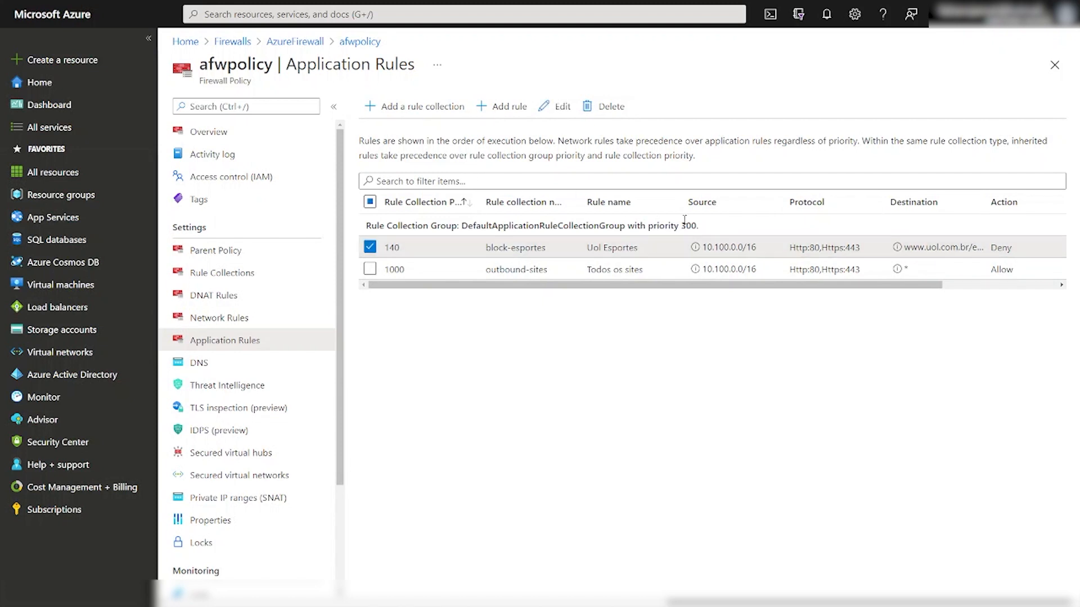
click(558, 107)
drag(937, 320, 813, 320)
drag(920, 320, 814, 323)
click(900, 585)
click(666, 273)
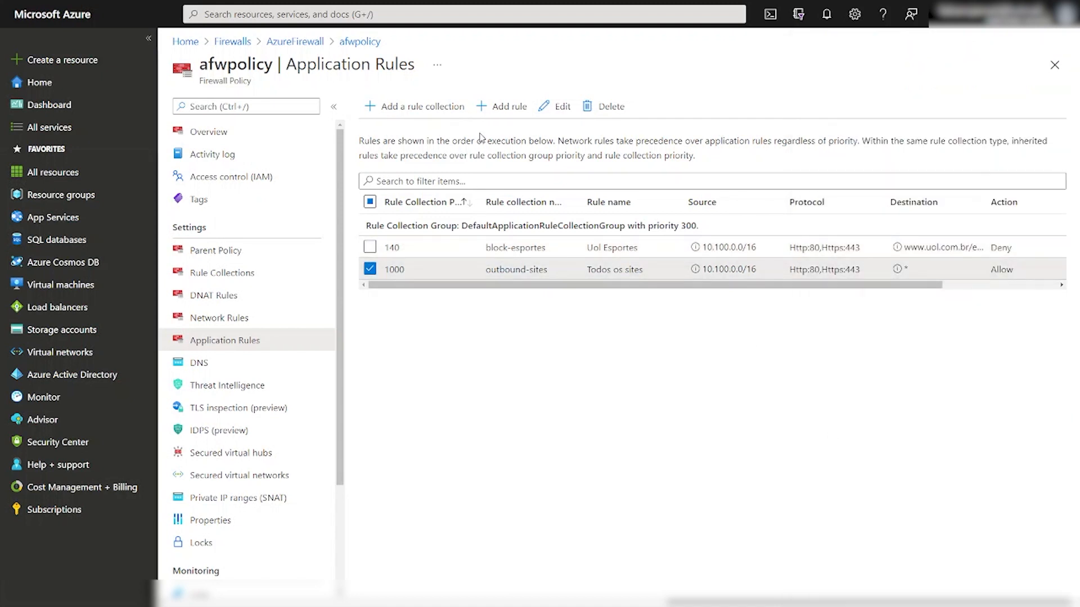
click(554, 106)
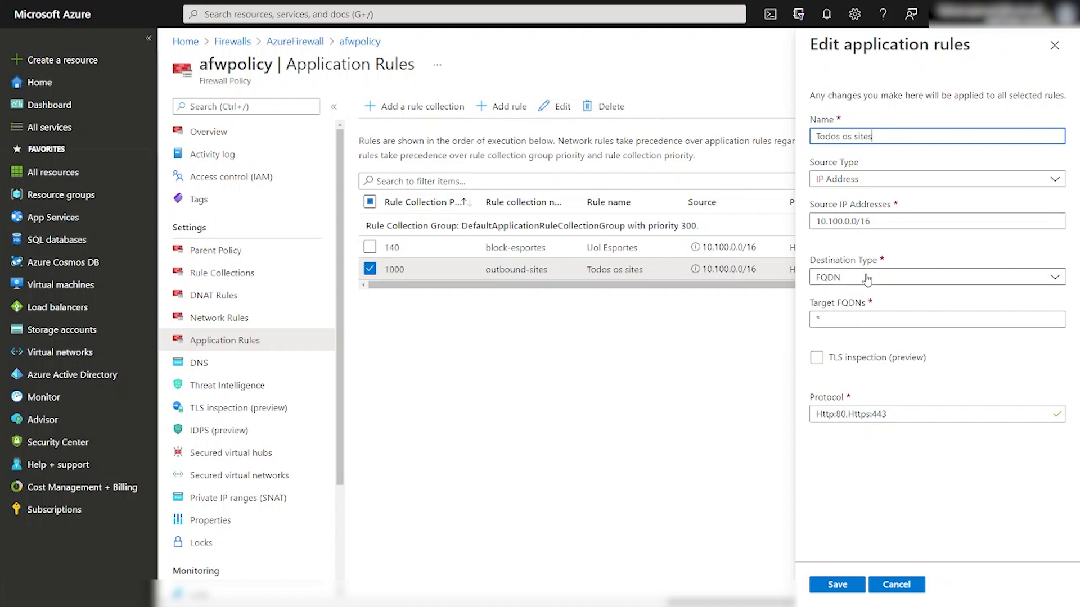
Check Todos os sites' target FQDN * and source 10.100.0.0/16, cancel, and return to AzureFirewall.
double_click(808, 317)
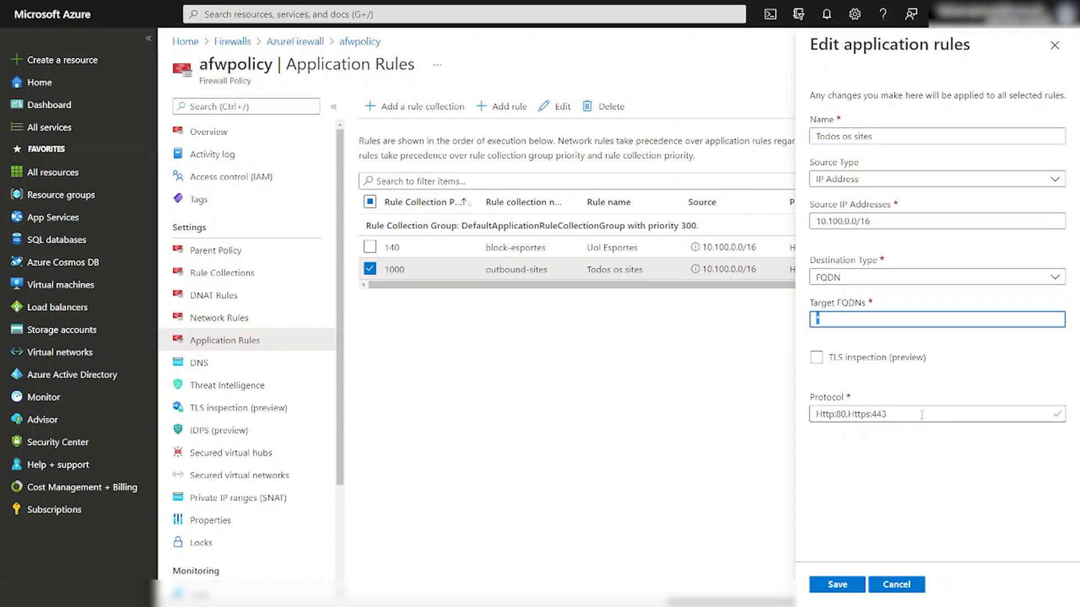
drag(900, 221, 806, 225)
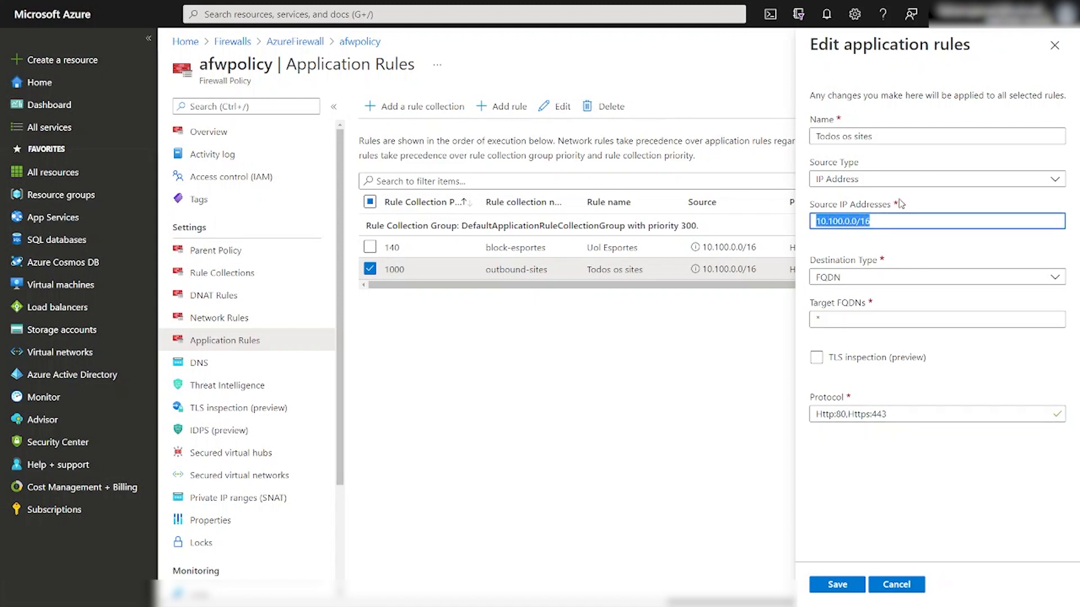
click(900, 585)
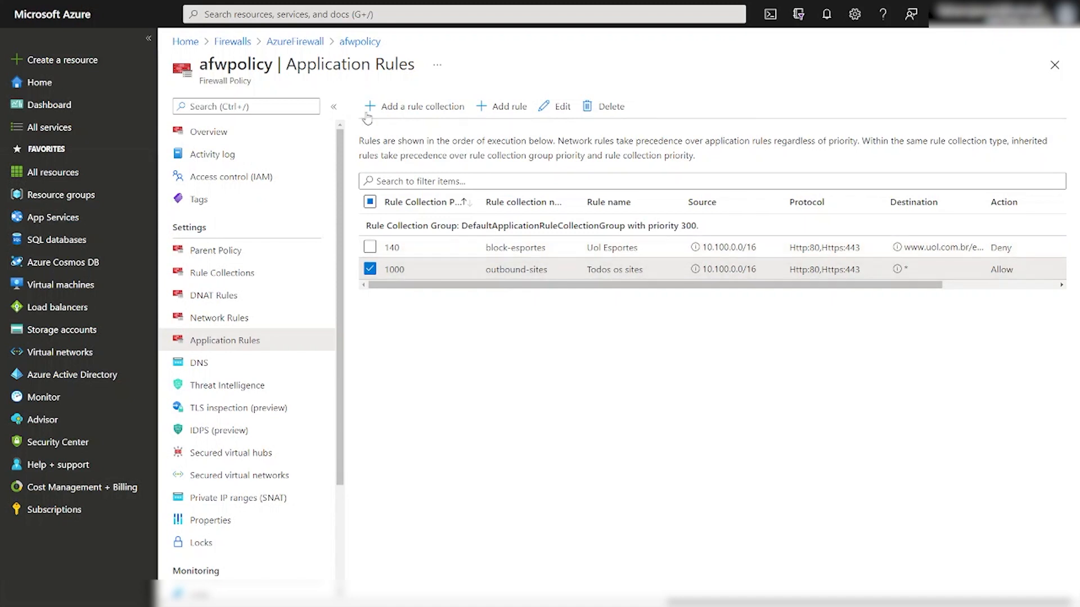
click(304, 43)
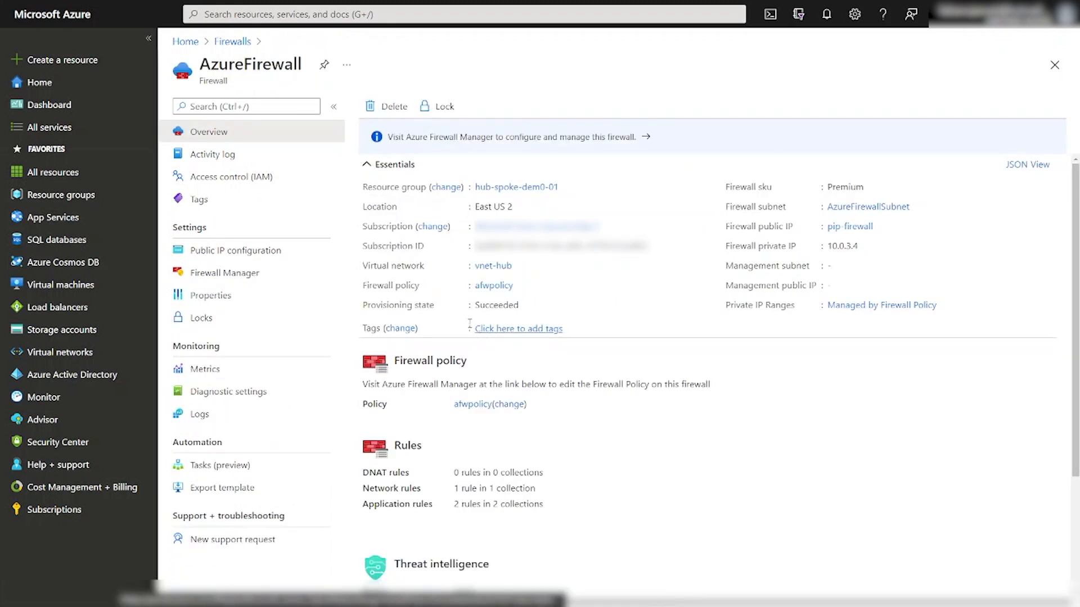
Widen resource group hub-spoke-dem0-01 and scroll its 19 resources down to vnet-hub and the spoke vnets.
click(233, 42)
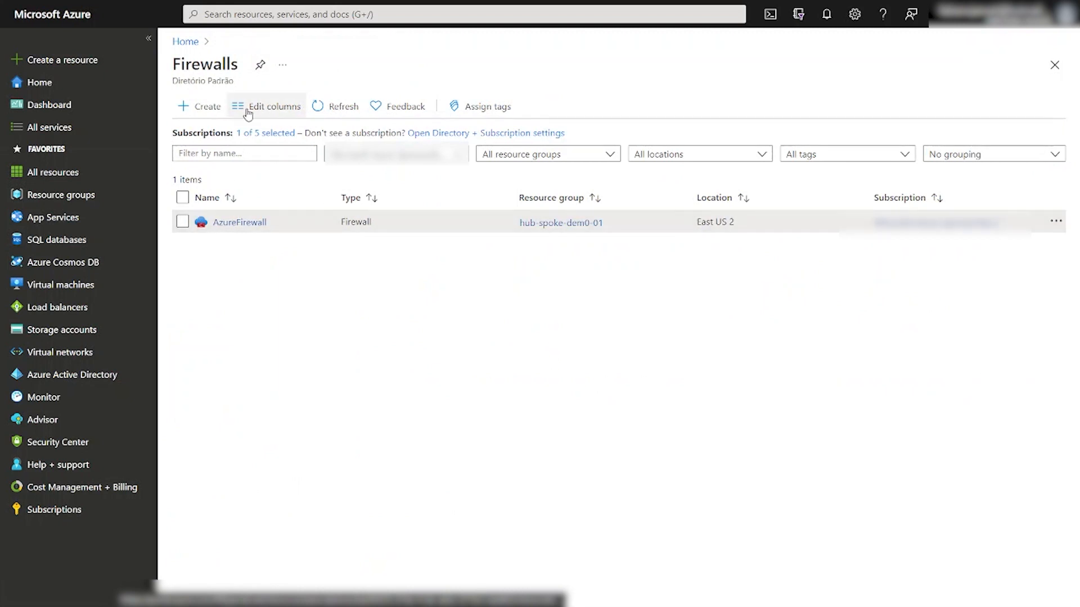
click(547, 224)
click(354, 68)
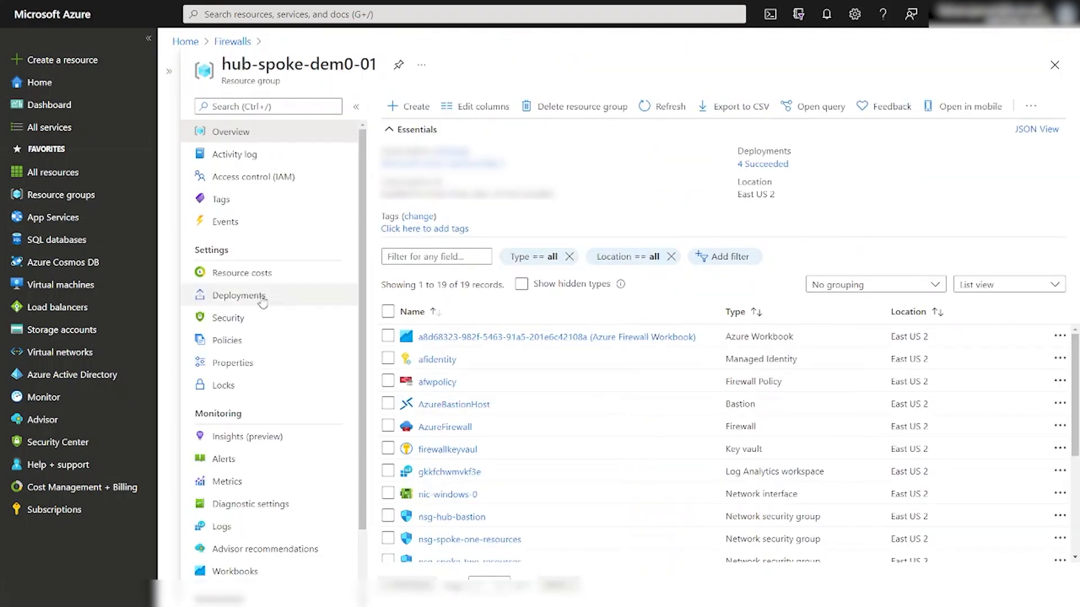
scroll(554, 503, down, 5)
scroll(554, 503, up, 1)
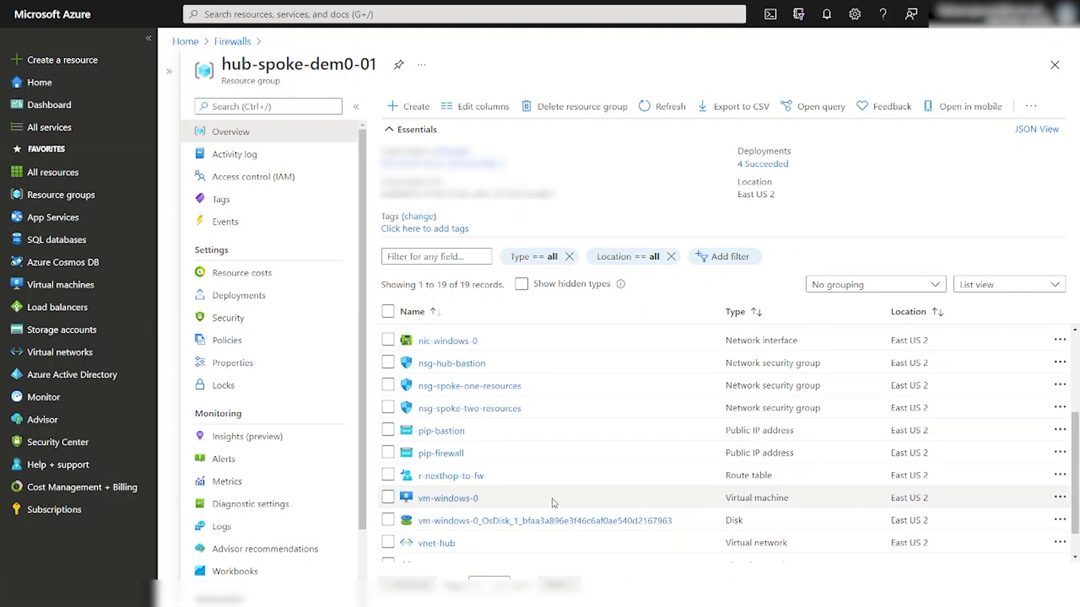
scroll(554, 504, down, 1)
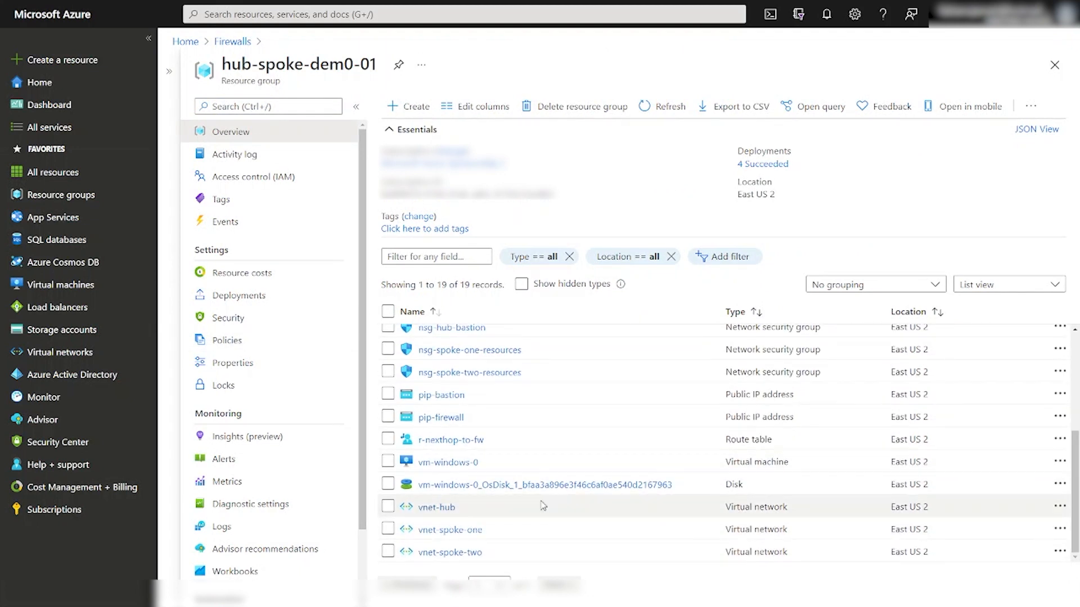
click(432, 508)
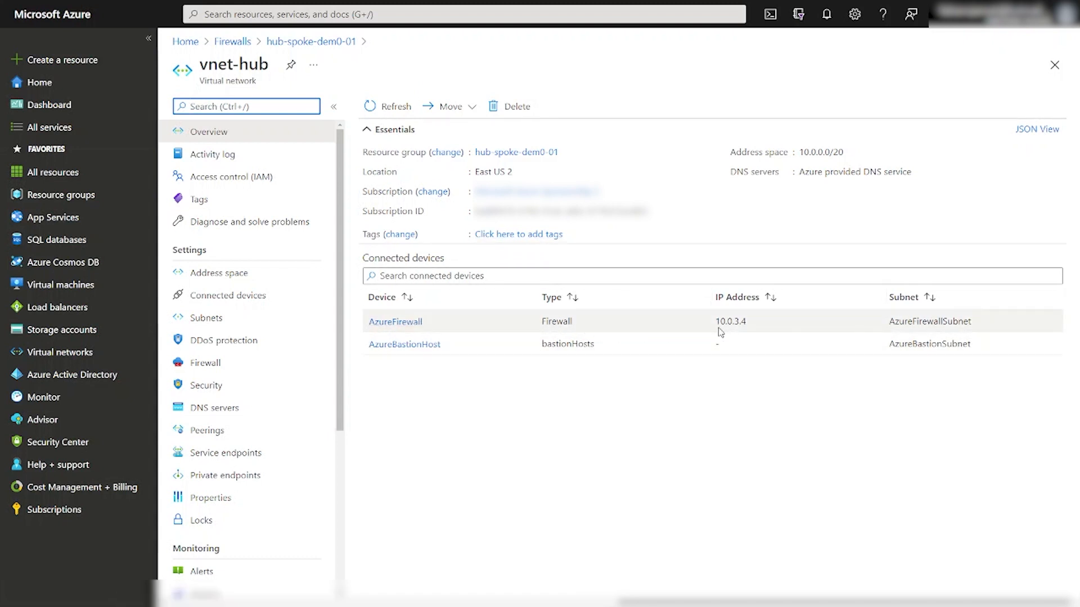
drag(716, 321, 781, 328)
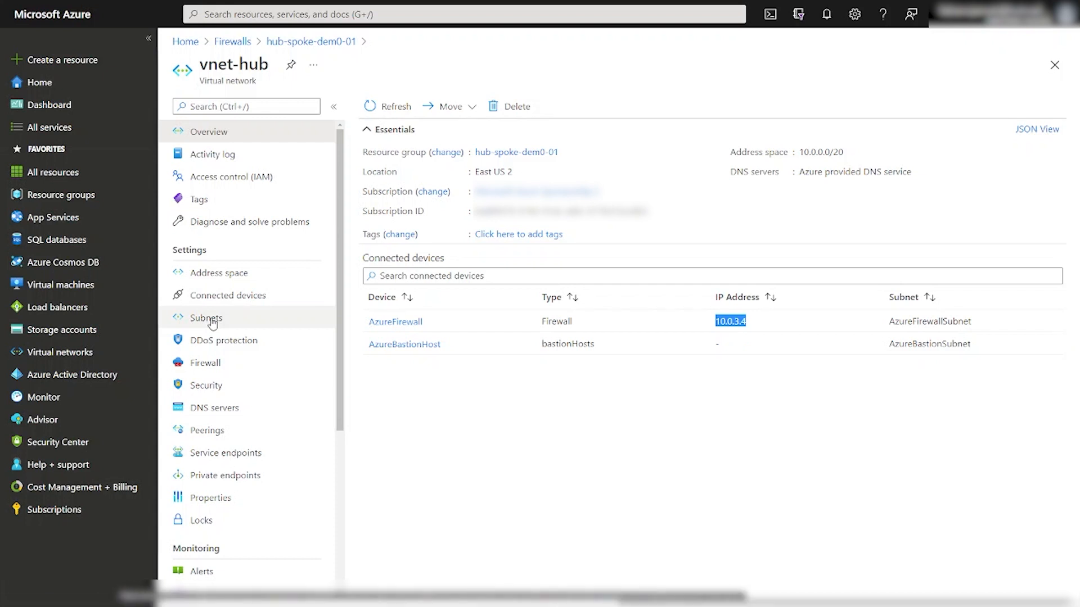
click(316, 42)
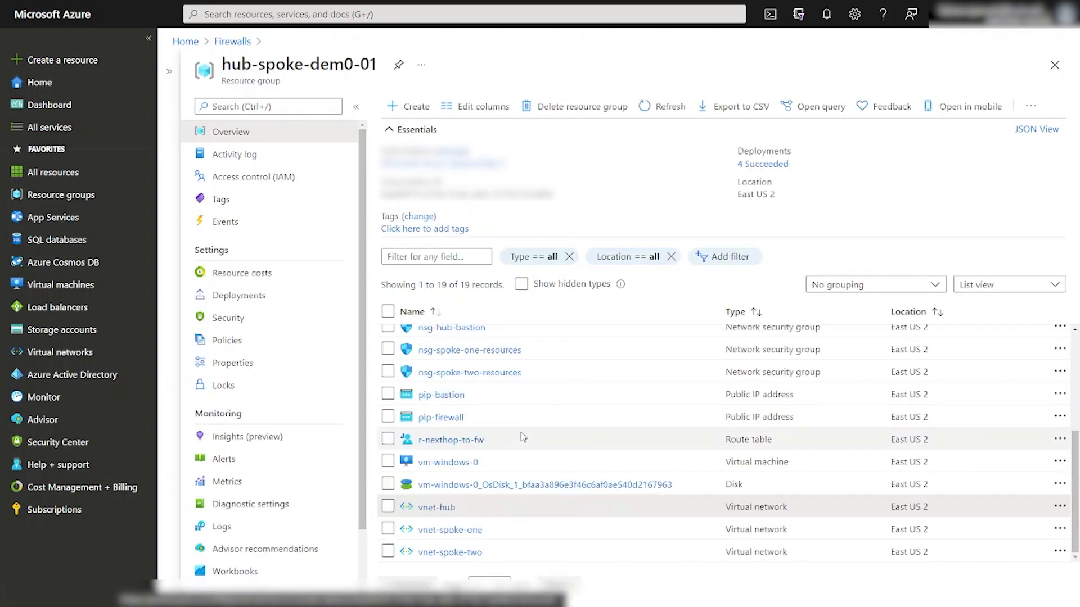
Open route table r-nexthop-to-fw and check its 0.0.0.0/0 route's next hop 10.0.3.4.
scroll(520, 437, up, 2)
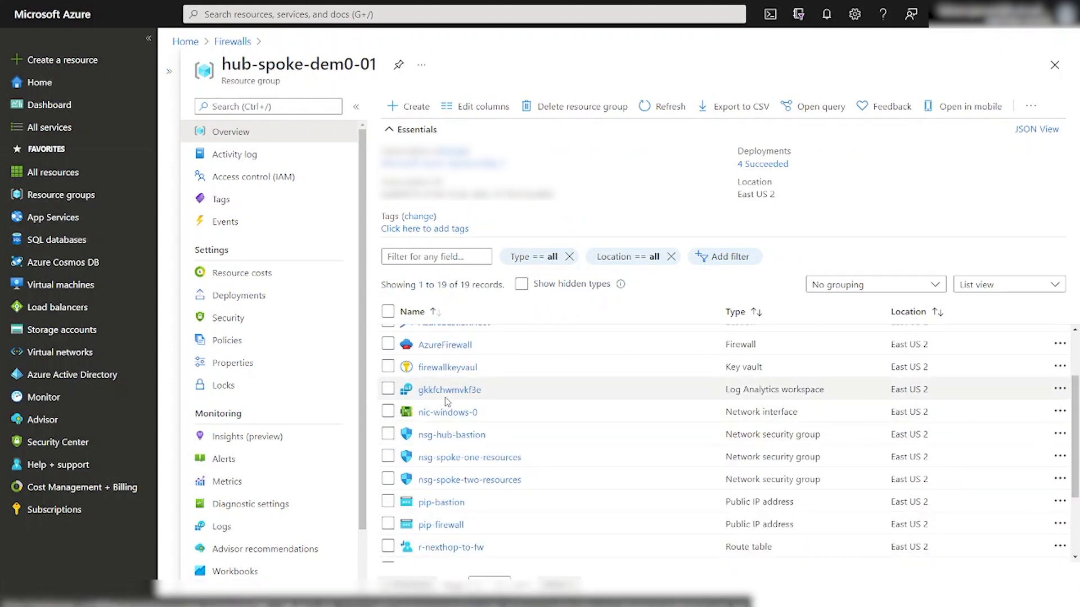
scroll(449, 401, down, 2)
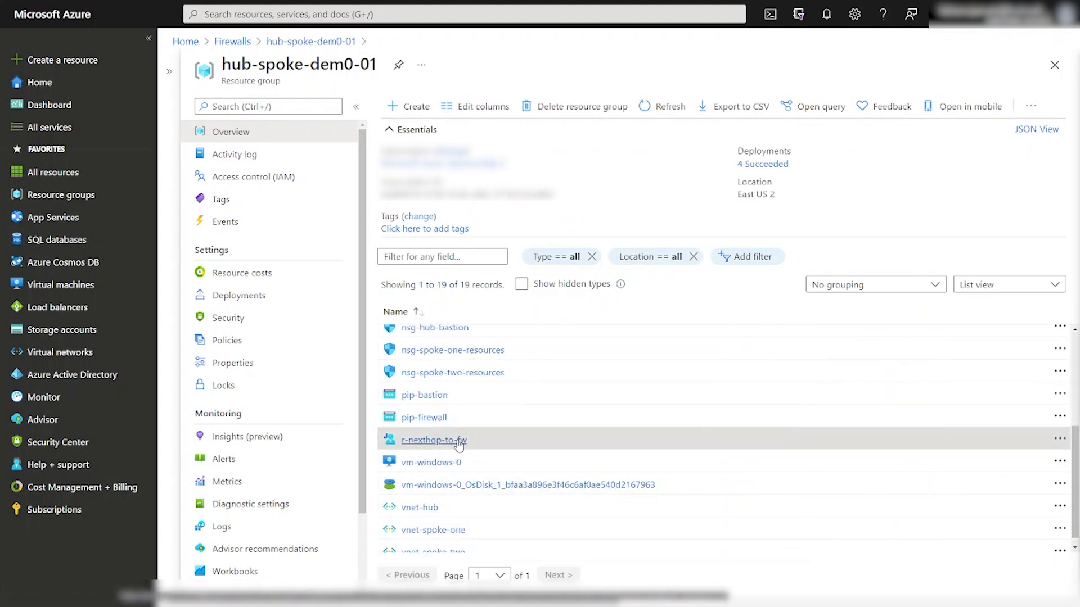
click(458, 444)
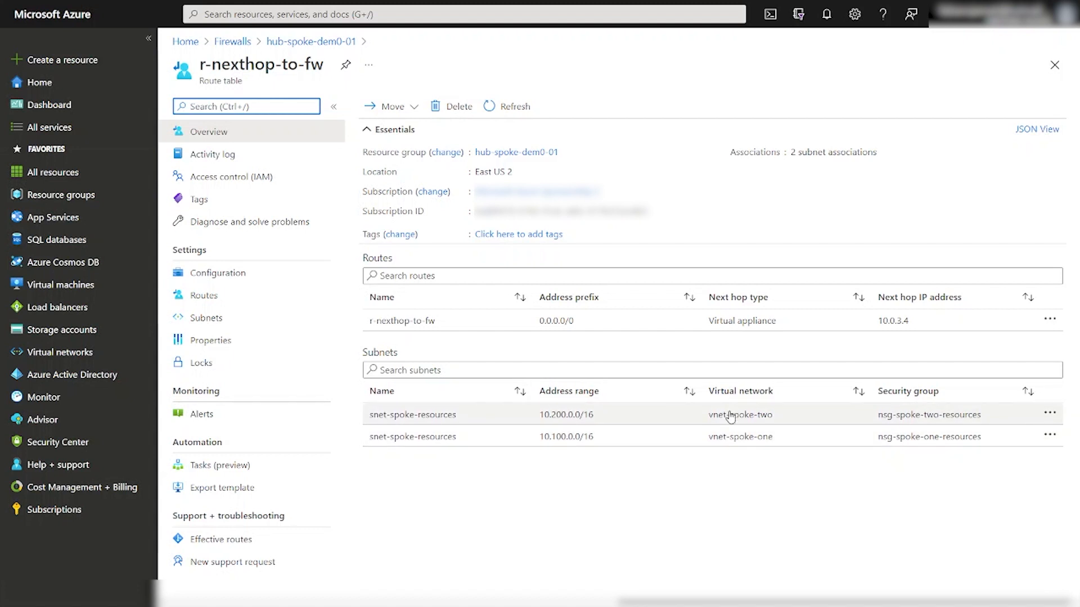
drag(875, 321, 918, 325)
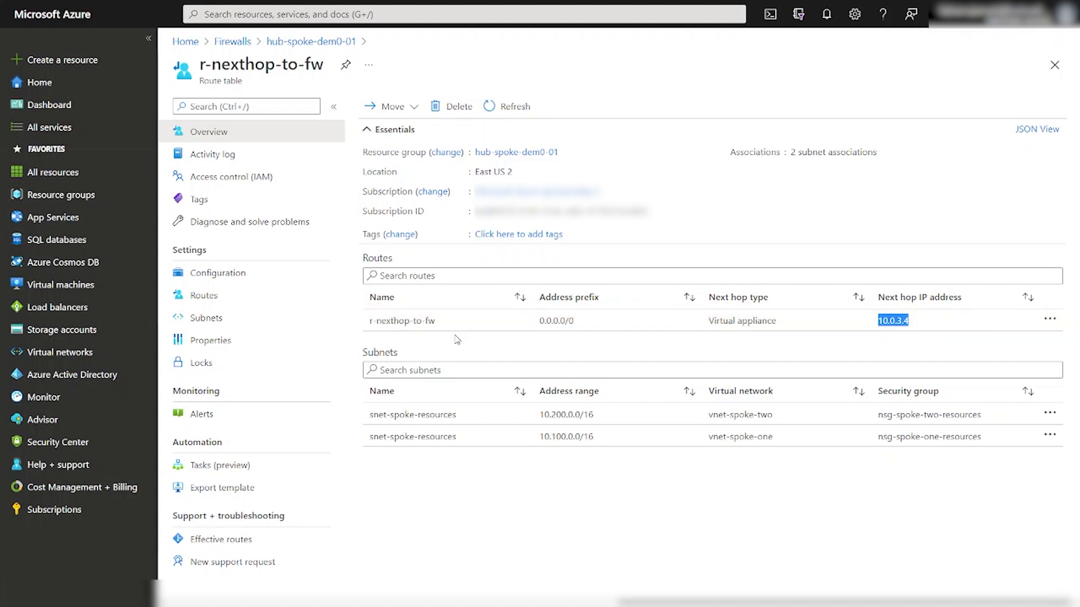
click(924, 322)
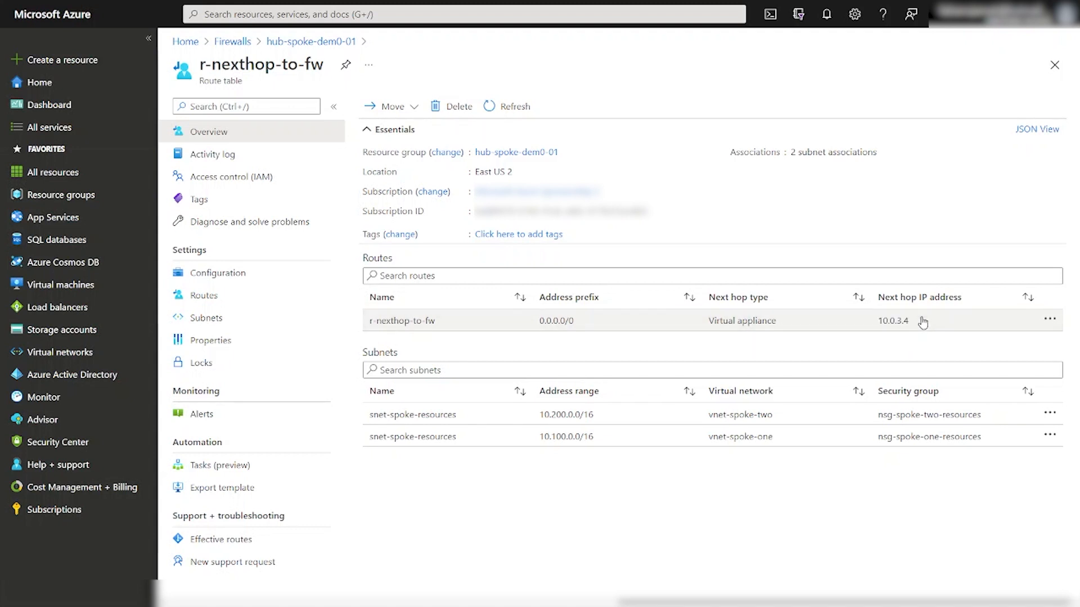
Go back to resource group hub-spoke-dem0-01 and open firewall policy afwpolicy.
click(340, 43)
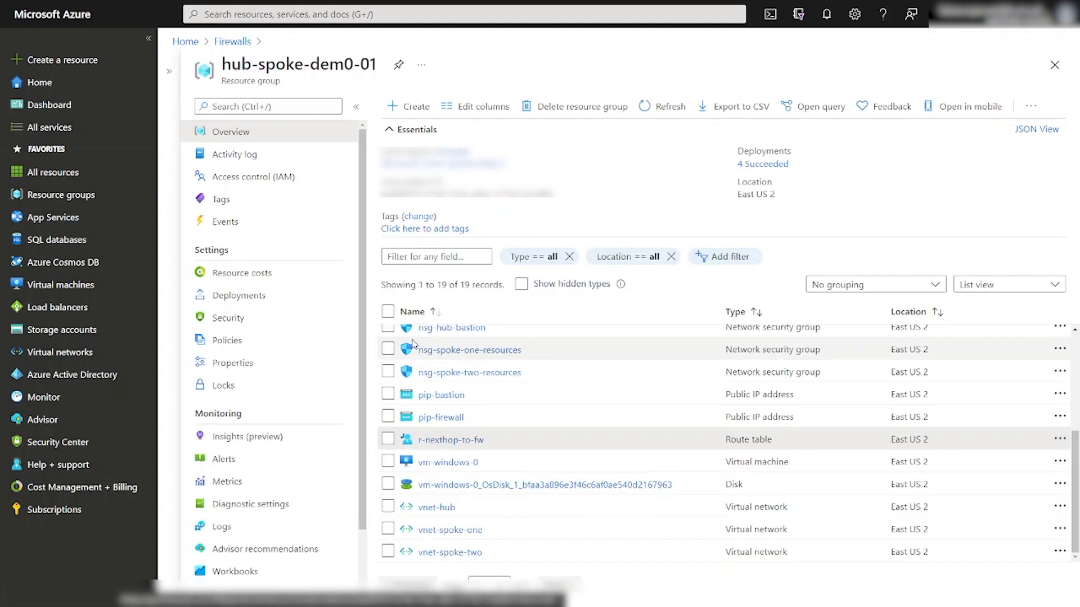
scroll(491, 443, up, 5)
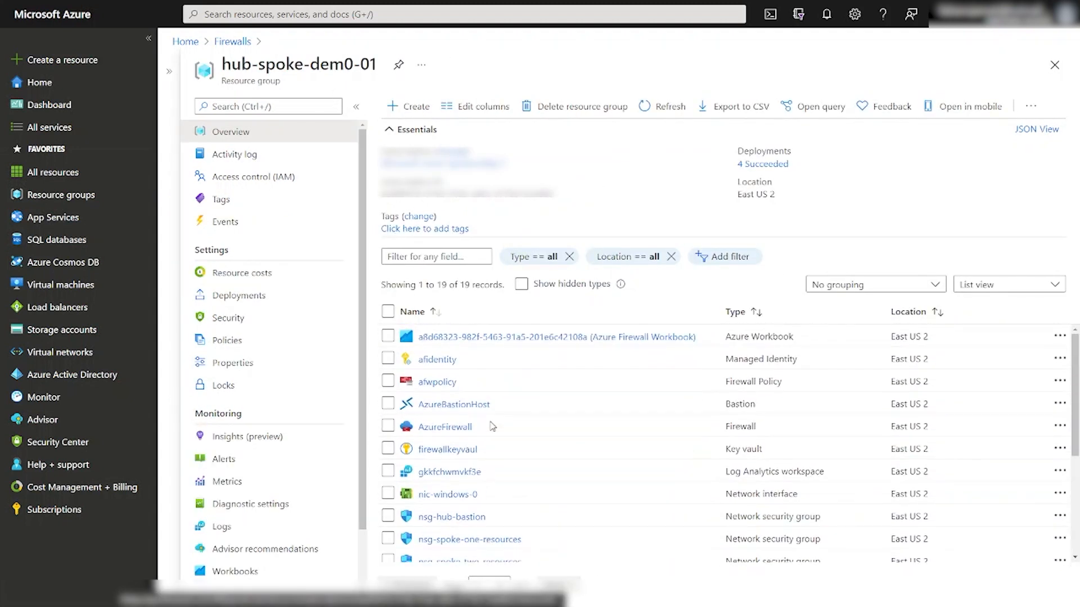
click(444, 381)
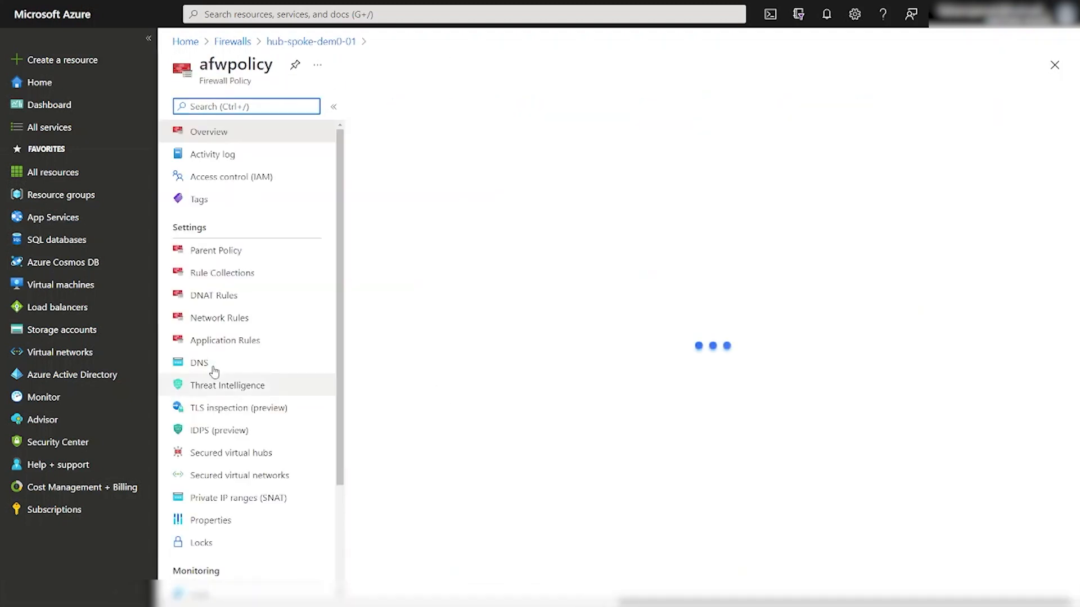
Review network rule permitir-dns (10.0.0.0/24 to 168.63.129.16), then show afwpolicy's disabled DNS settings.
click(220, 319)
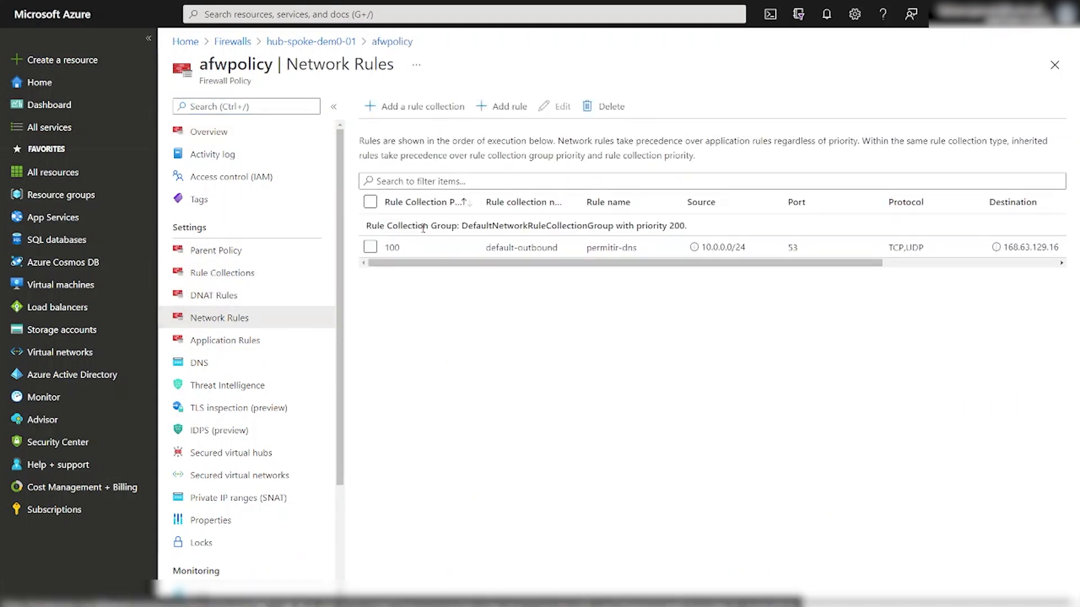
click(371, 247)
click(560, 108)
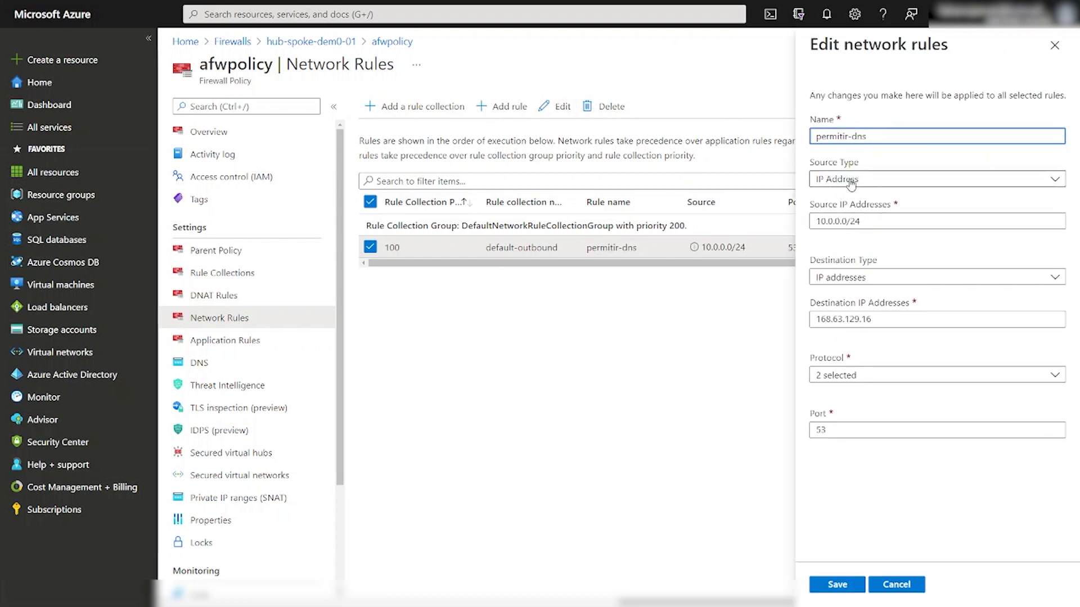
drag(870, 222, 792, 225)
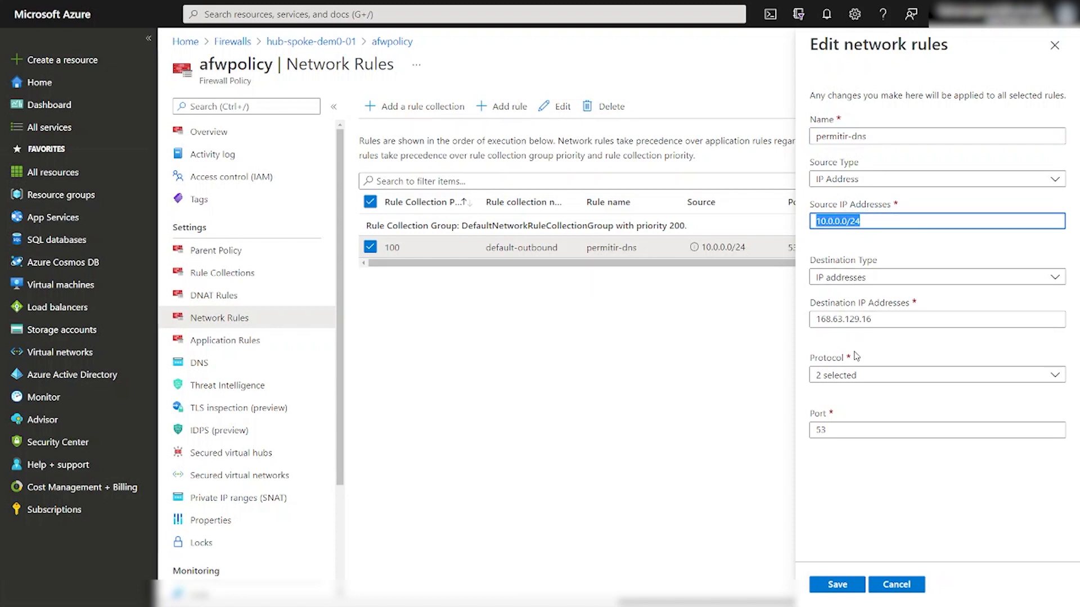
drag(883, 321, 794, 326)
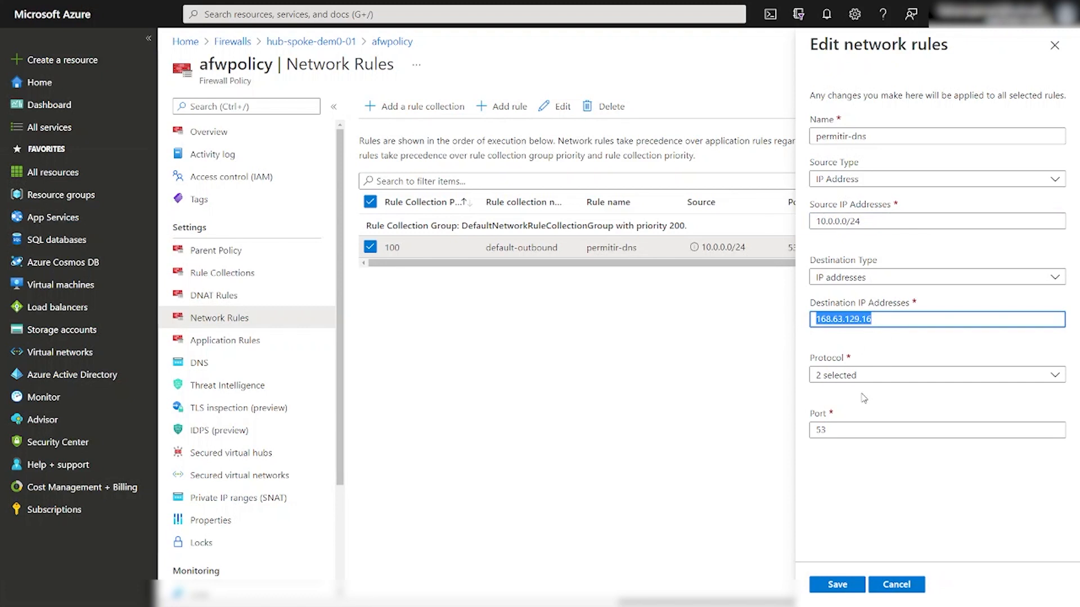
click(203, 362)
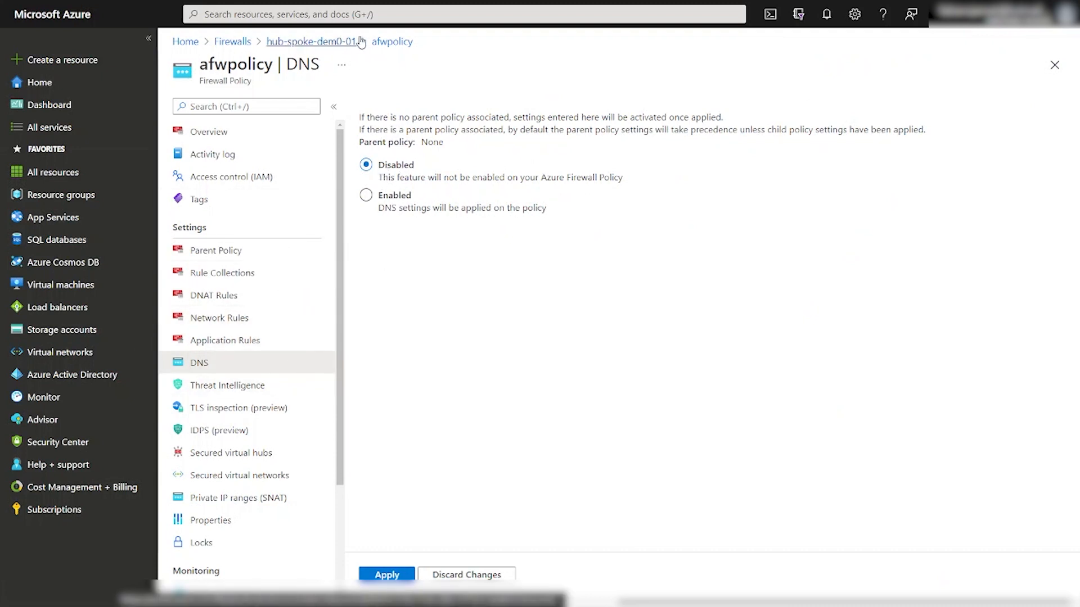
Open vnet-hub from hub-spoke-dem0-01 and confirm it uses Default (Azure-provided) DNS servers.
click(386, 43)
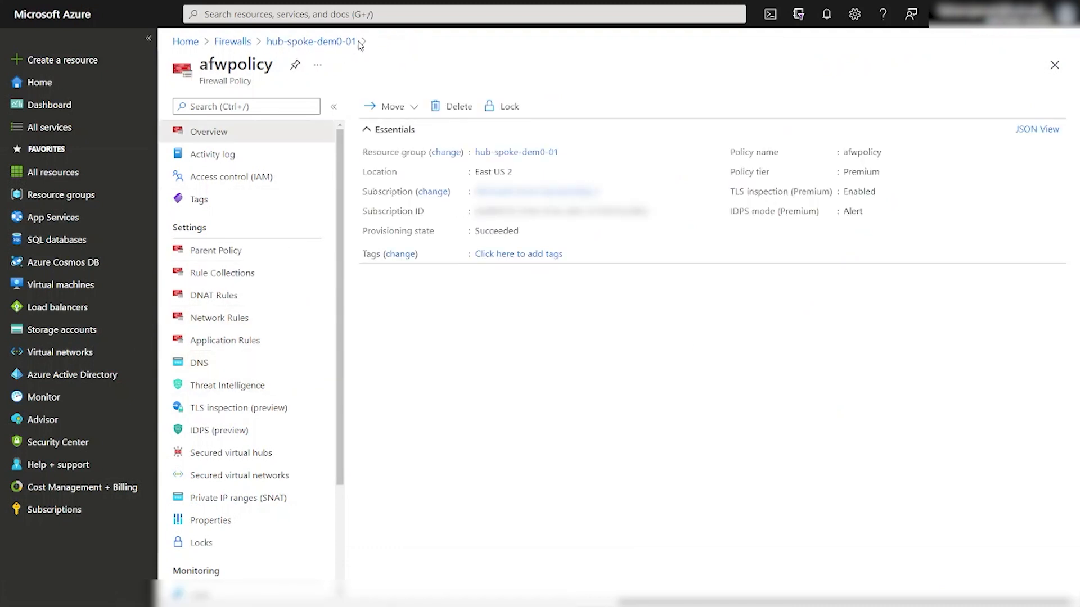
click(345, 43)
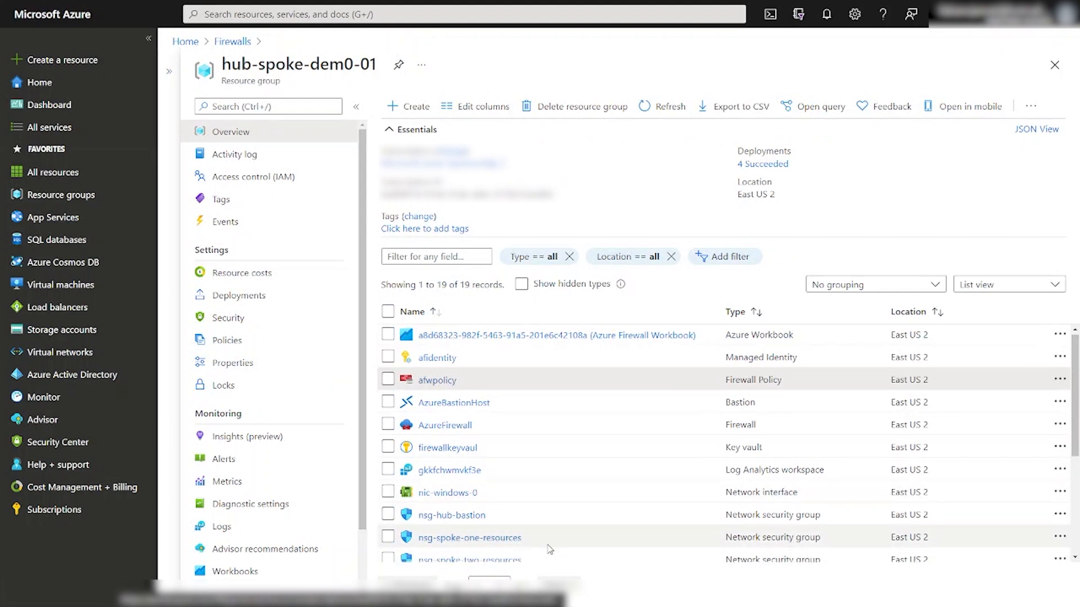
scroll(551, 541, down, 3)
click(442, 508)
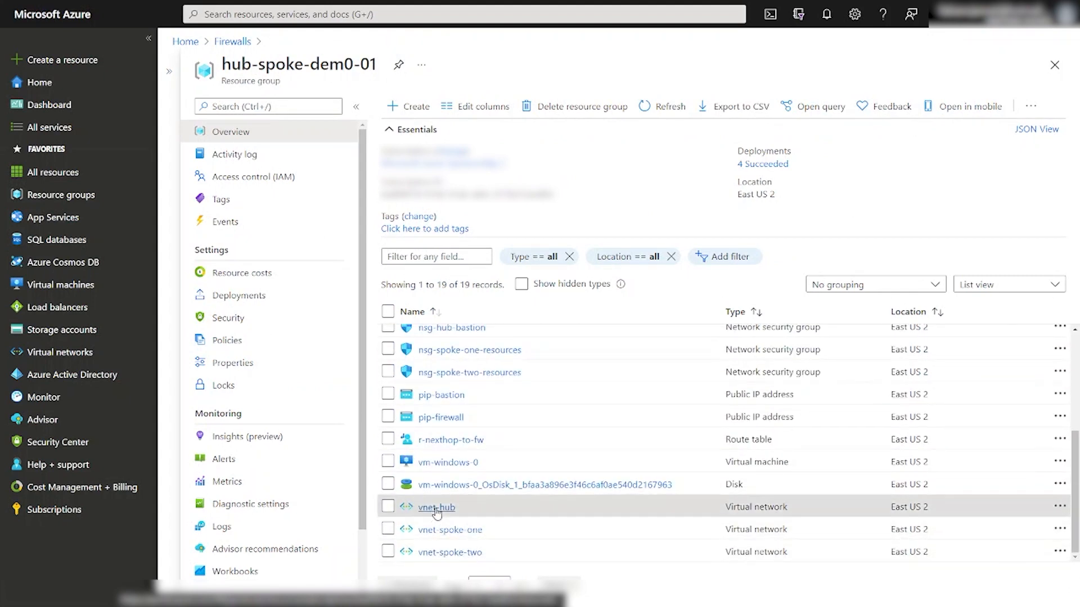
click(213, 409)
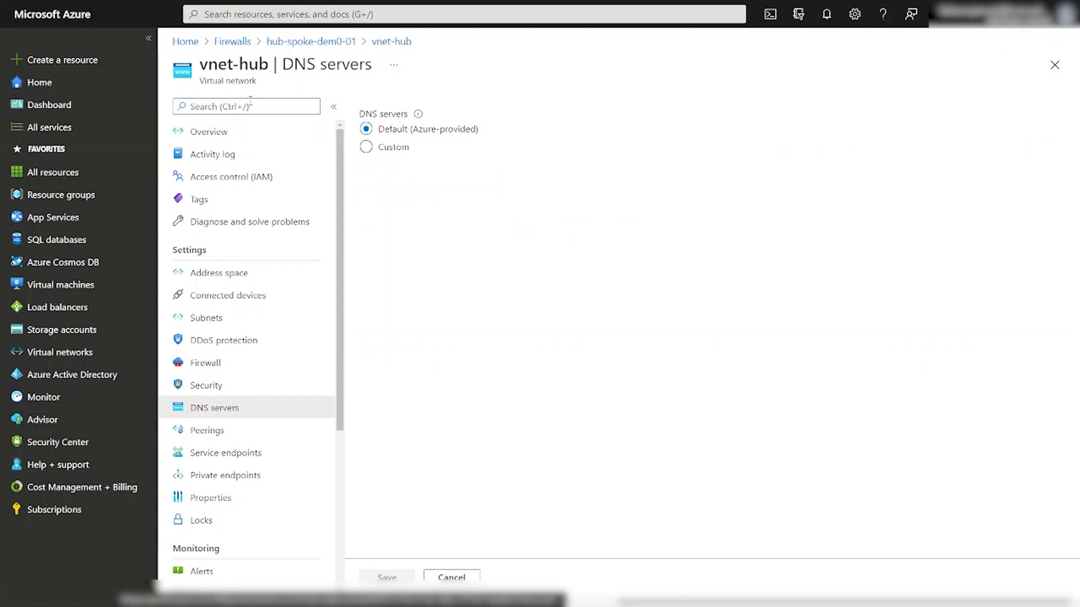
Return to the resource group and show afwpolicy's network rules, including permitir-dns on port 53.
click(339, 46)
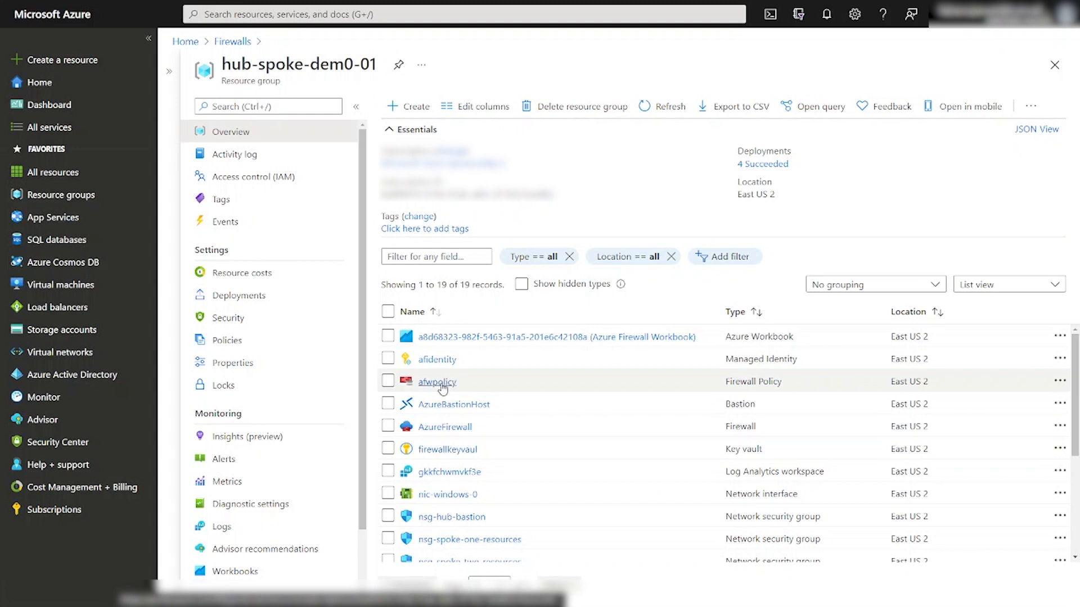
click(442, 386)
click(222, 319)
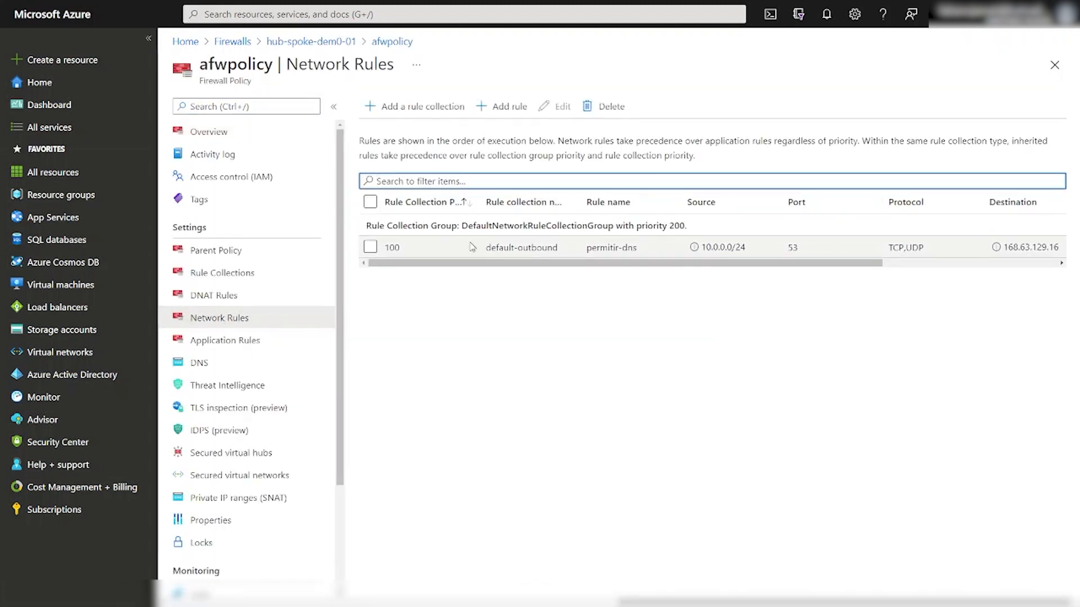
click(550, 248)
click(558, 107)
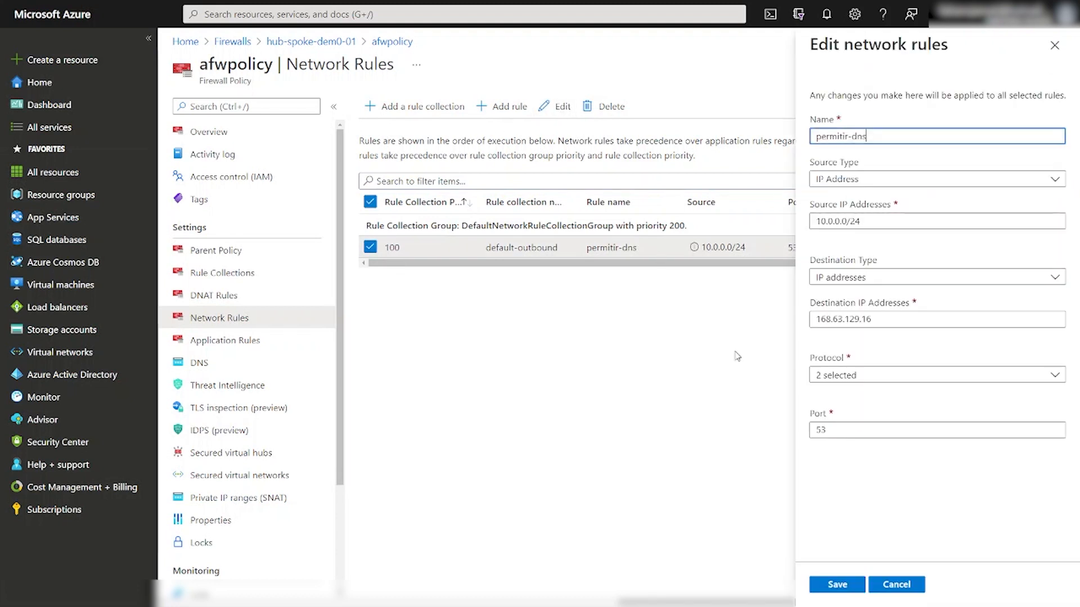
click(897, 378)
click(901, 377)
drag(845, 428, 809, 433)
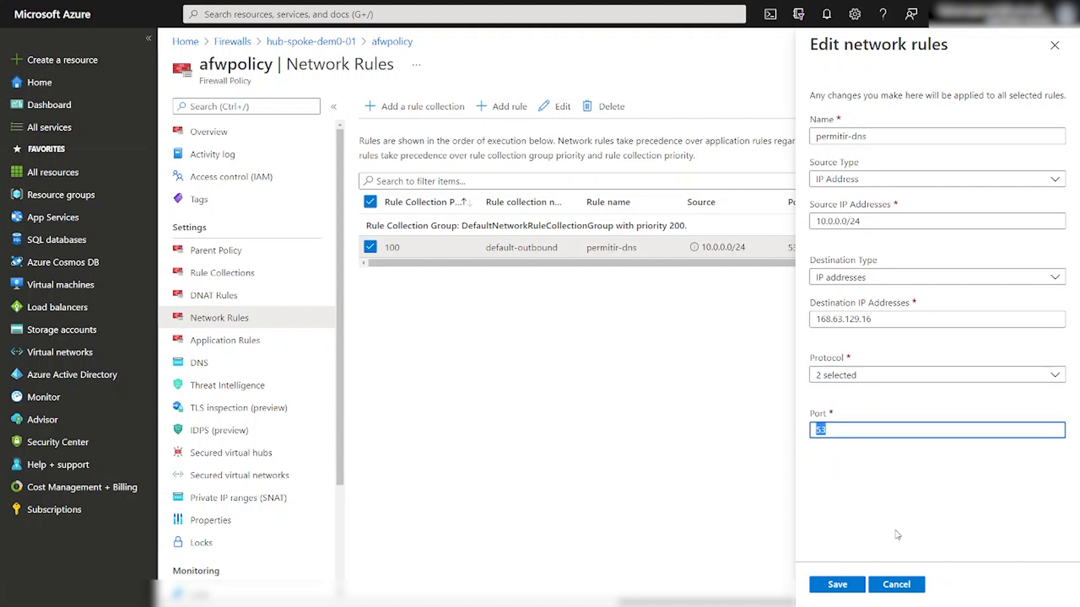
click(898, 588)
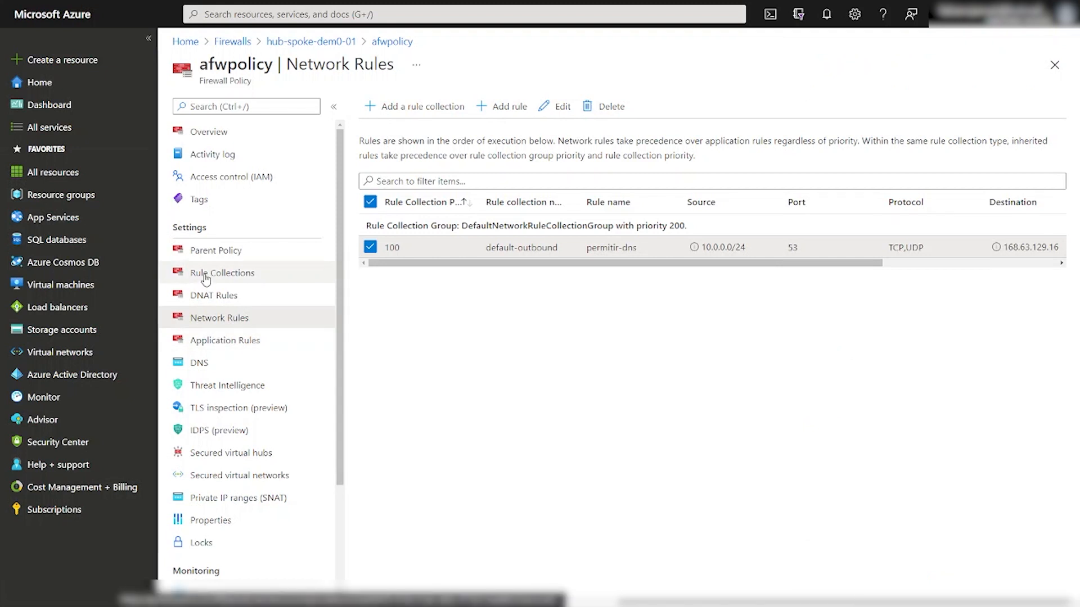
Review afwpolicy's block-esportes application rule sourced from 10.100.0.0/16, then return to hub-spoke-dem0-01.
click(203, 340)
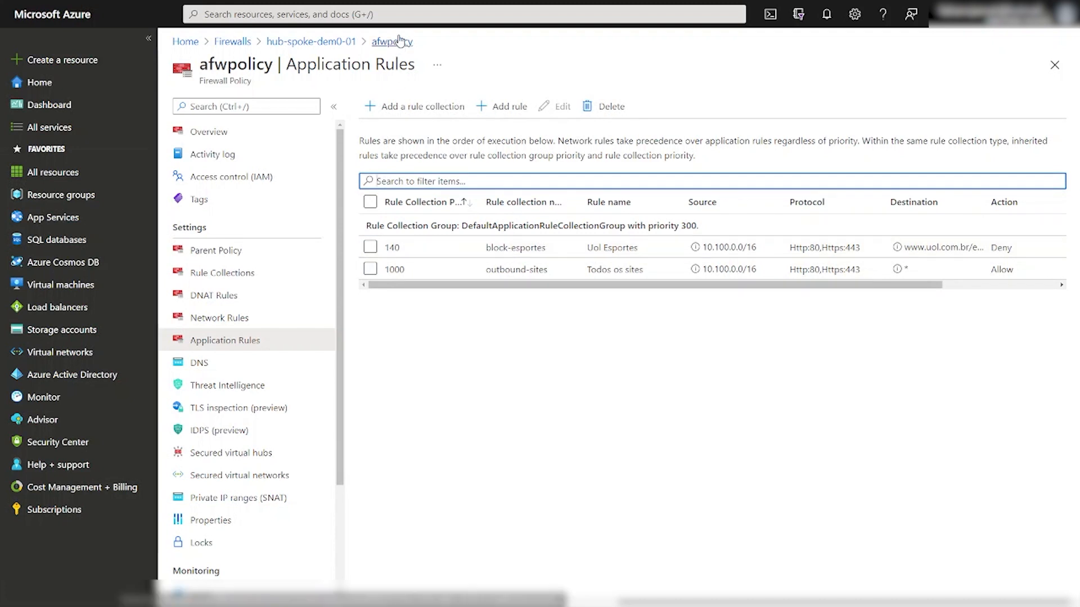
drag(707, 247, 759, 249)
drag(702, 248, 758, 247)
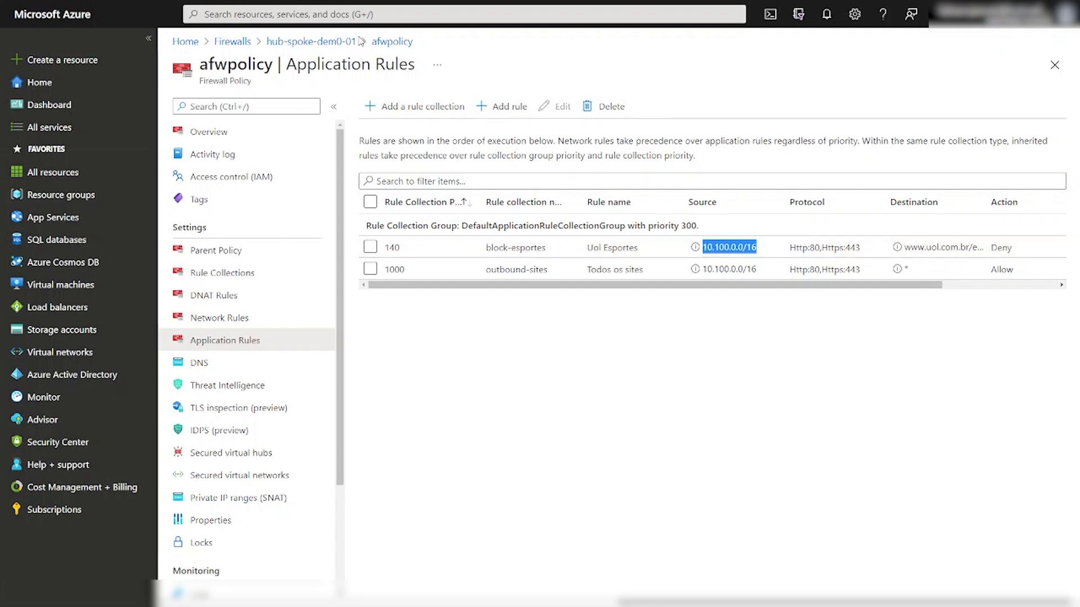
click(402, 43)
click(337, 43)
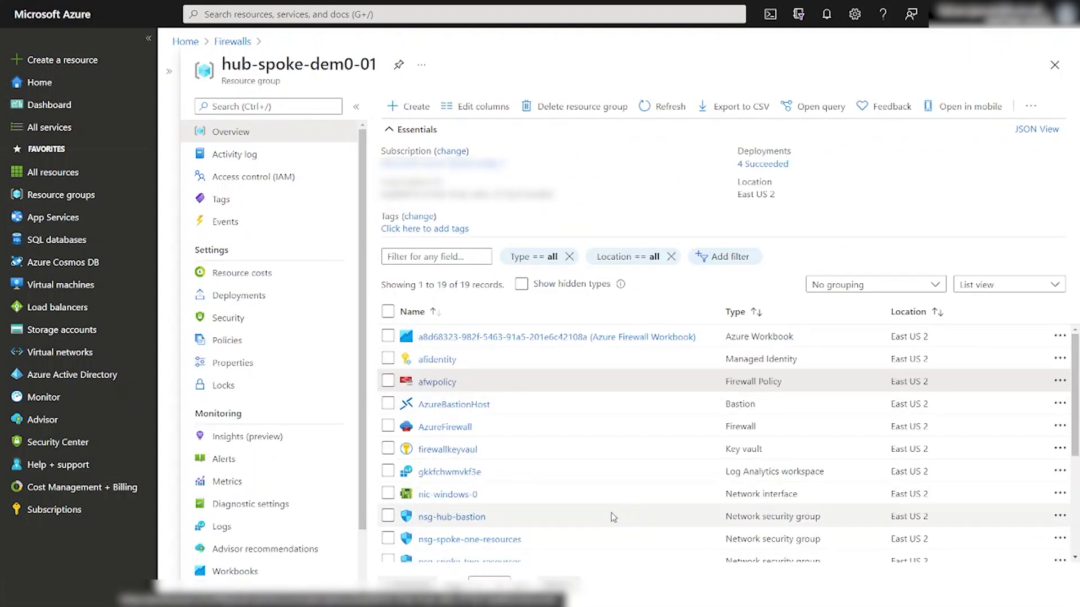
scroll(610, 509, down, 3)
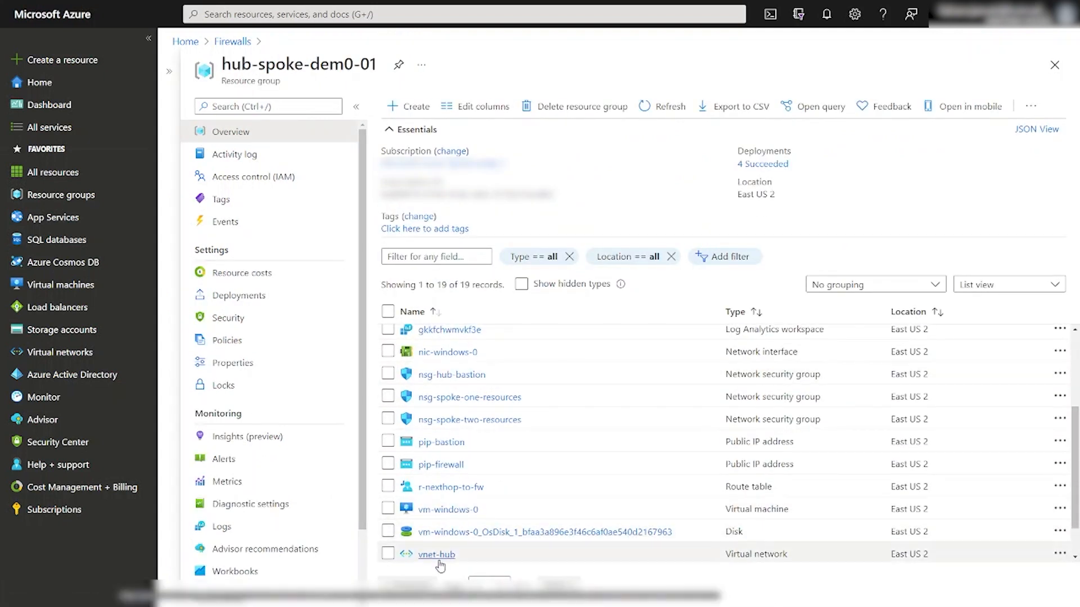
scroll(461, 529, down, 1)
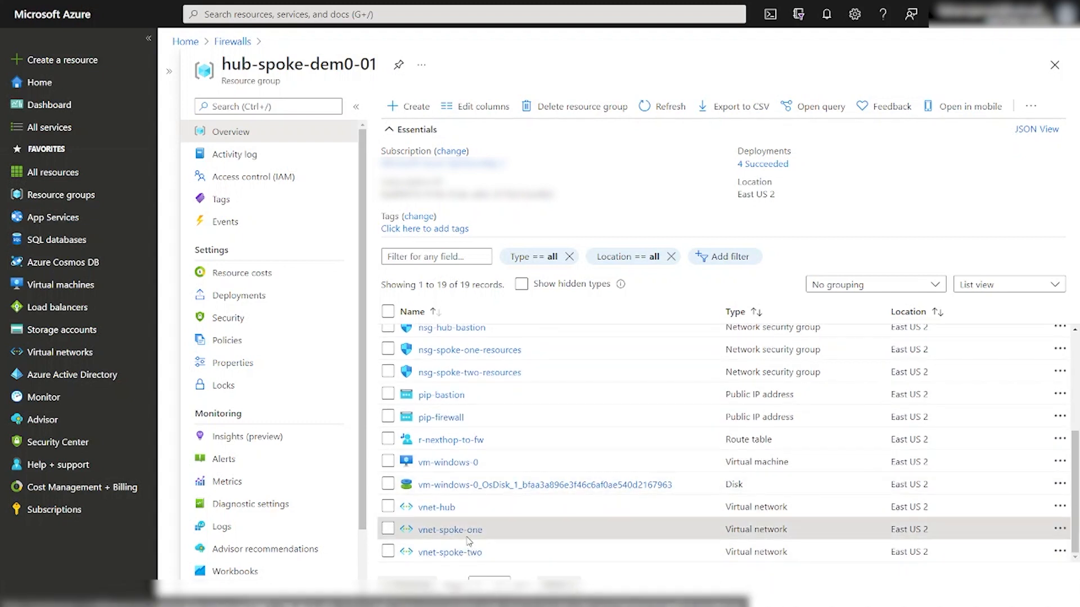
click(467, 530)
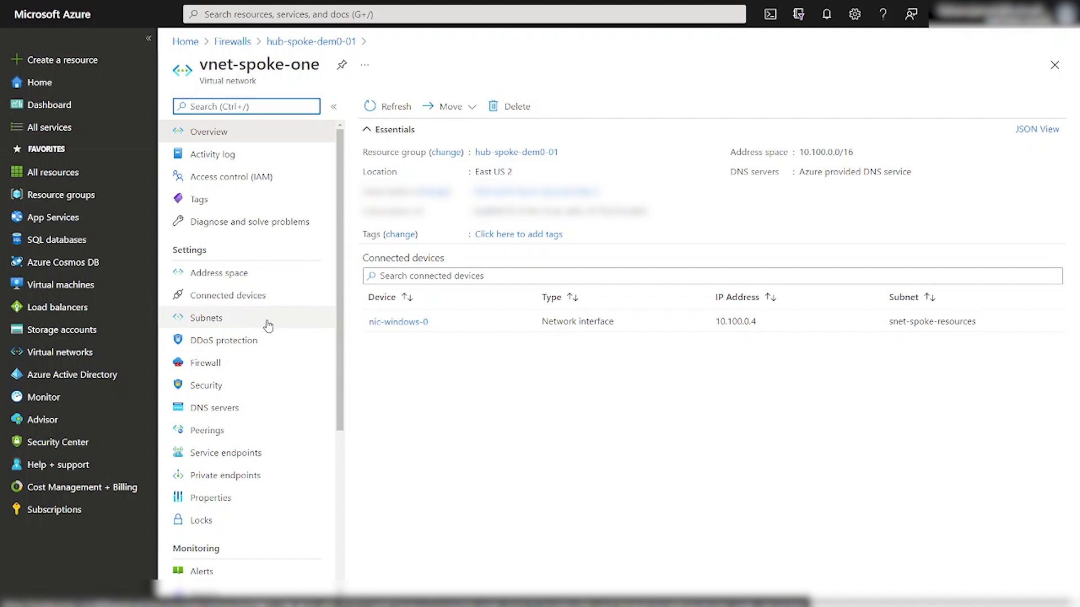
drag(444, 327, 380, 321)
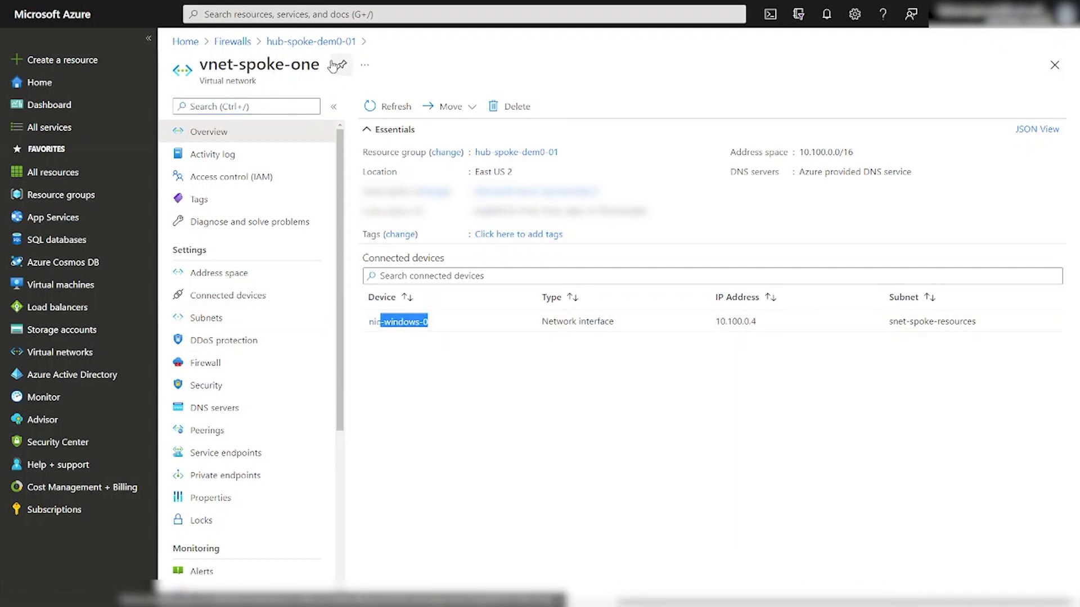
click(332, 41)
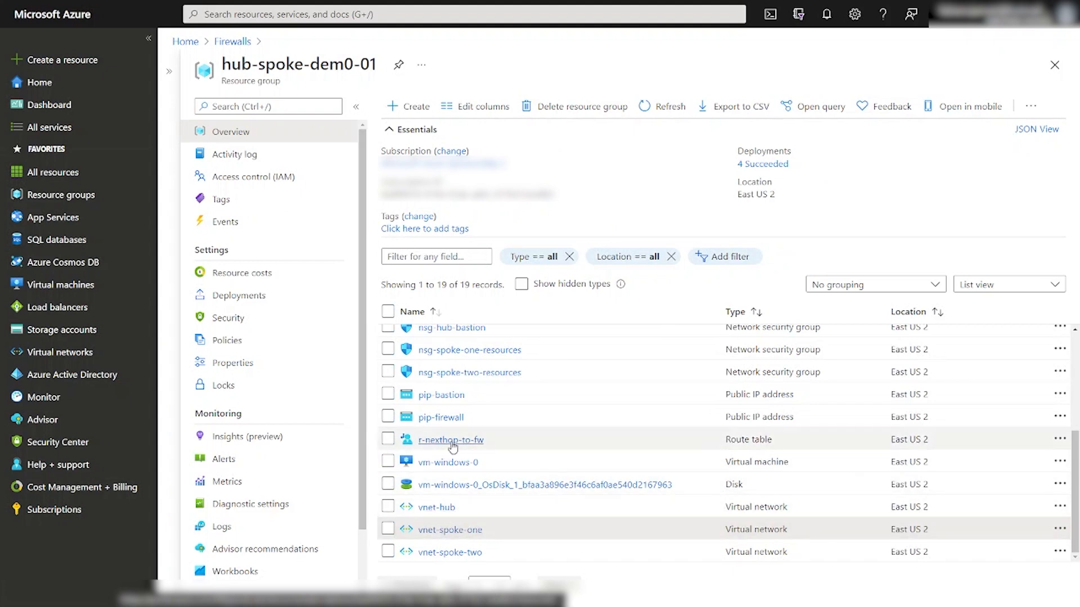
Connect to vm-windows-0 through Bastion, entering the VM's username and password.
click(446, 462)
click(394, 107)
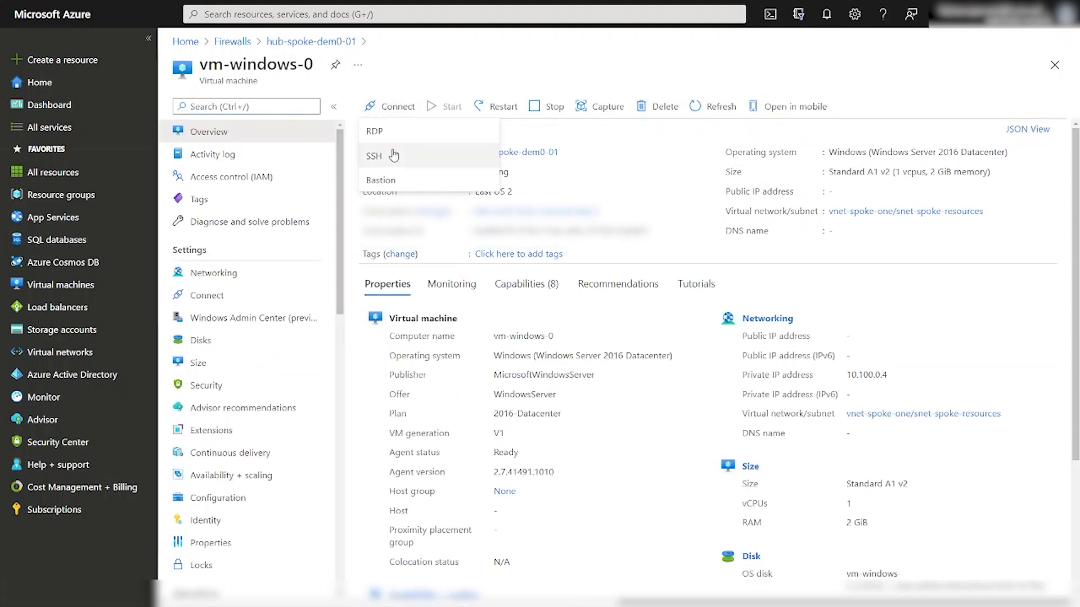
click(391, 181)
click(421, 239)
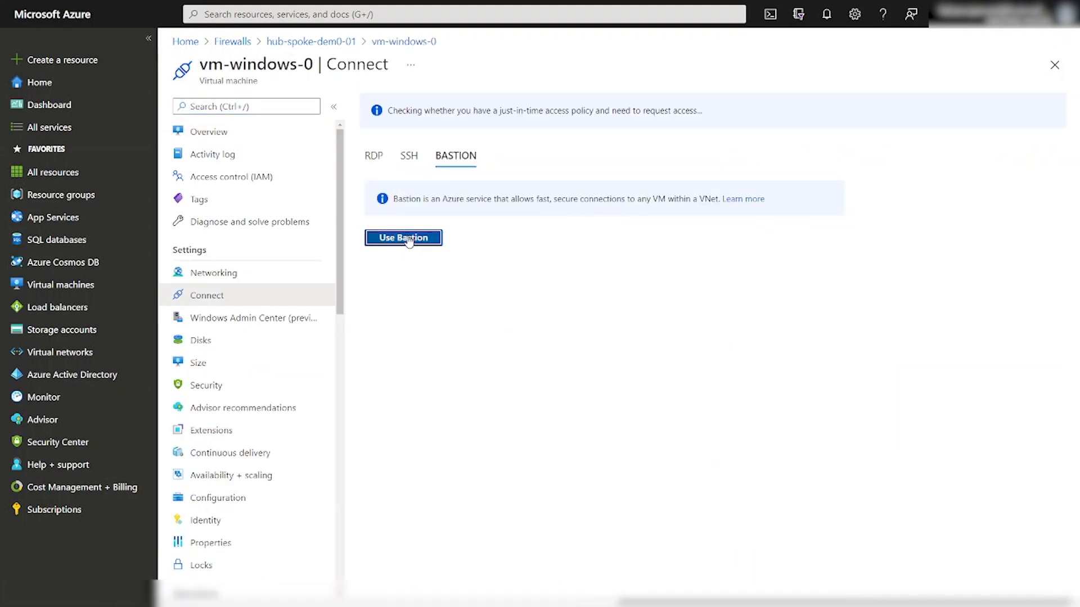
text(jamati)
key(Tab)
text(*)
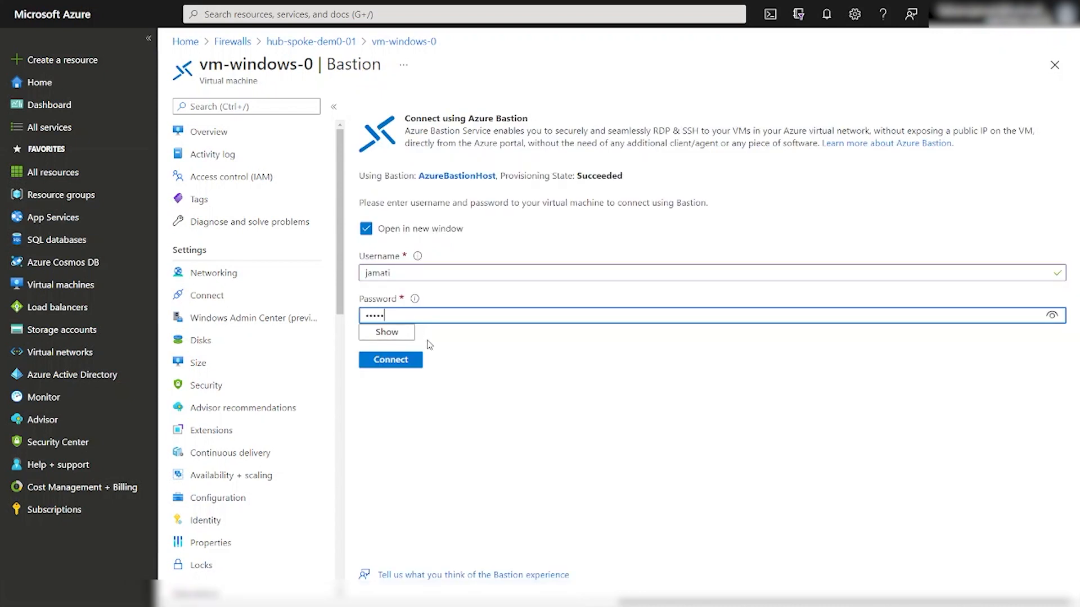
click(402, 361)
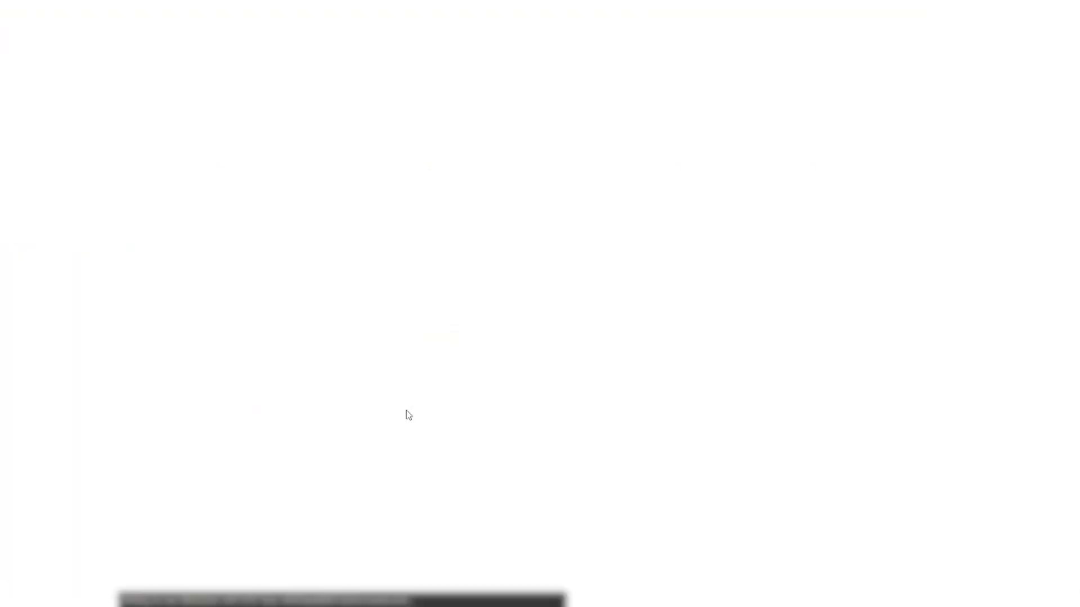
Allow clipboard access and load microsoft.com in Internet Explorer on the VM.
click(69, 79)
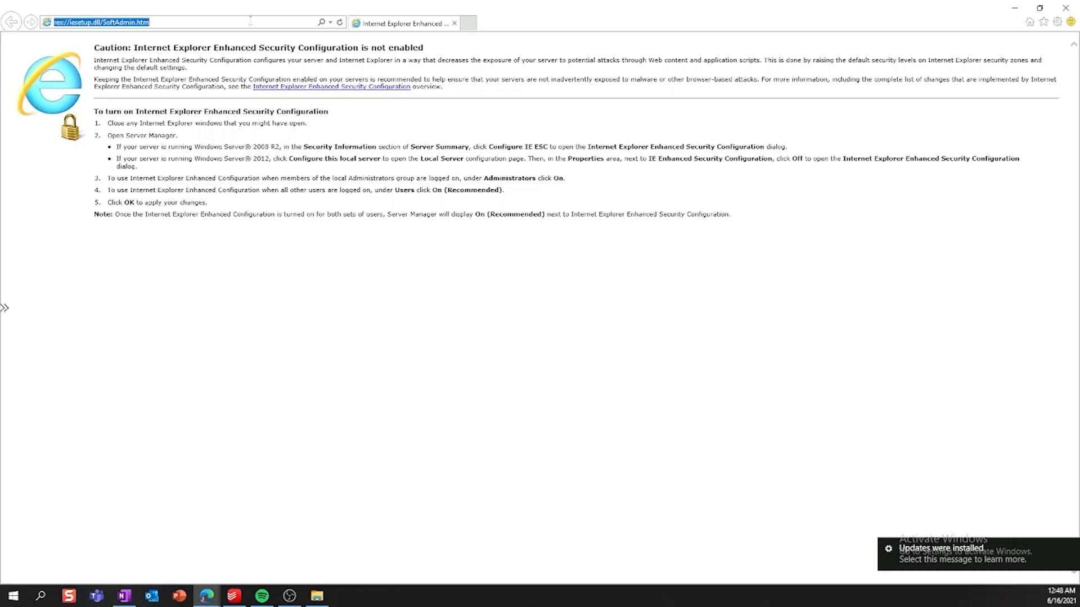
text(microsoft)
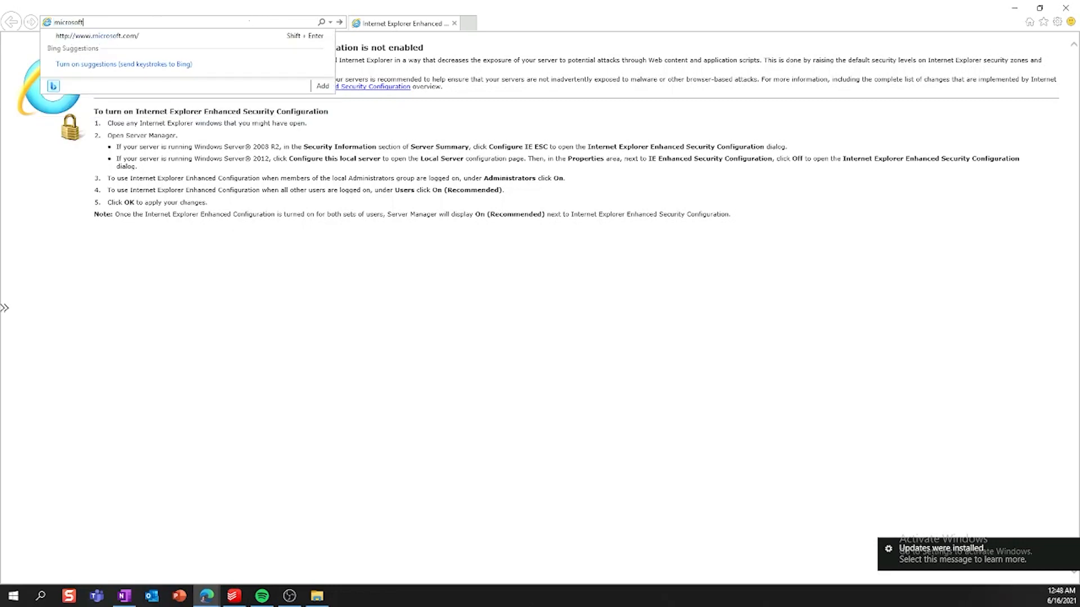
text(.com)
key(Return)
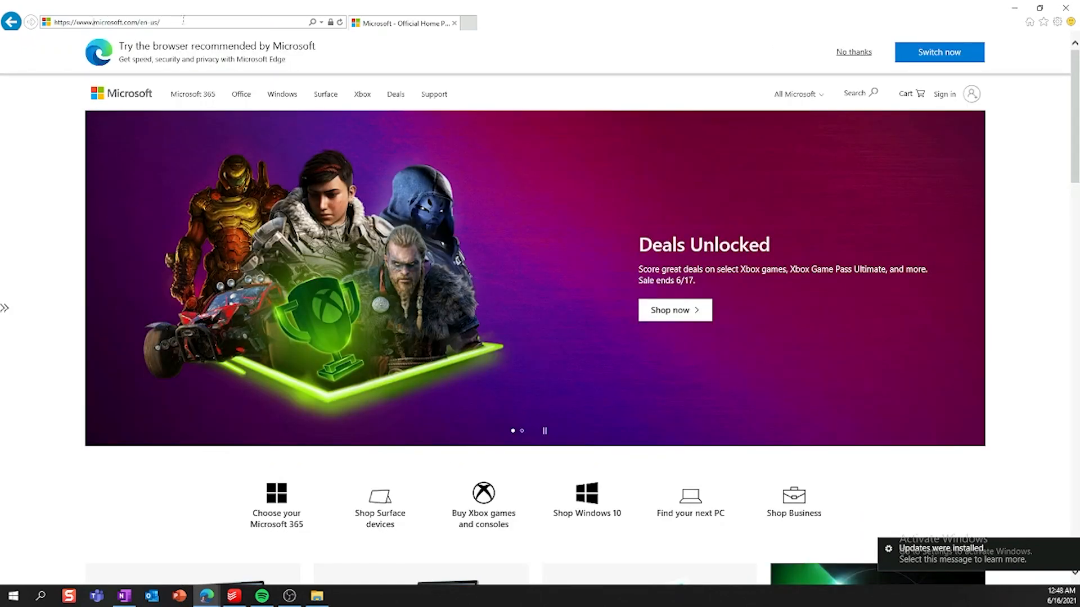
Replace the address with uol.com.br/esporte and load it.
drag(93, 22, 212, 15)
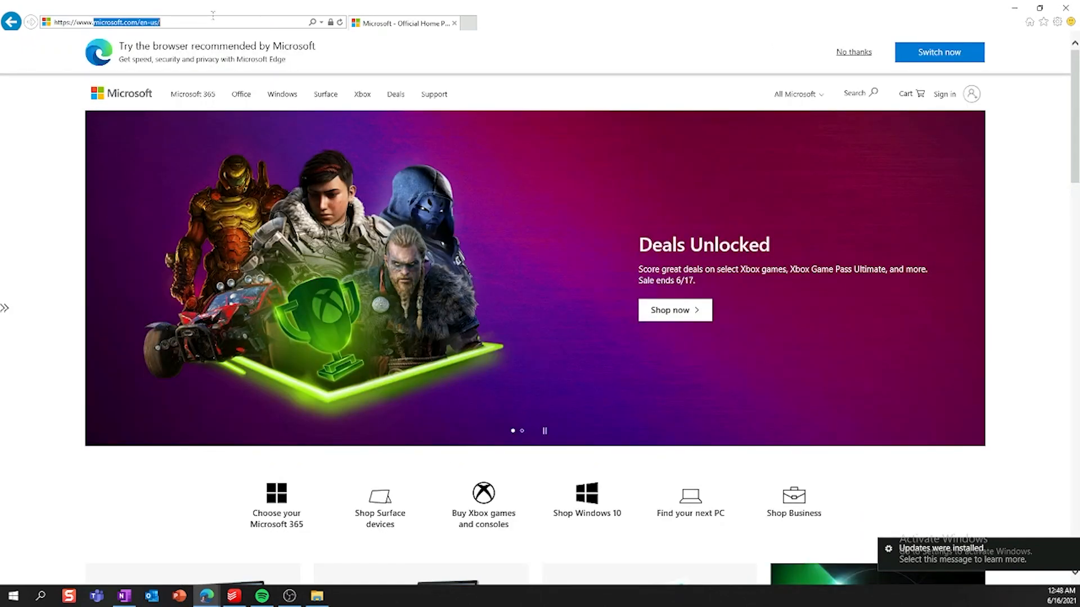
key(ctrl+a)
text(uol.com.br)
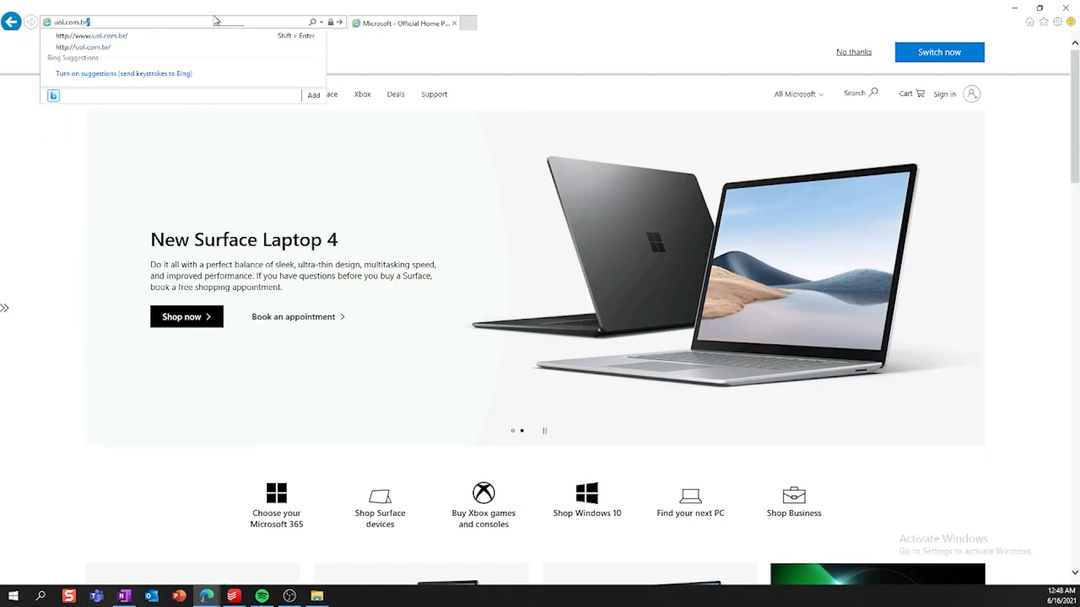
text(/)
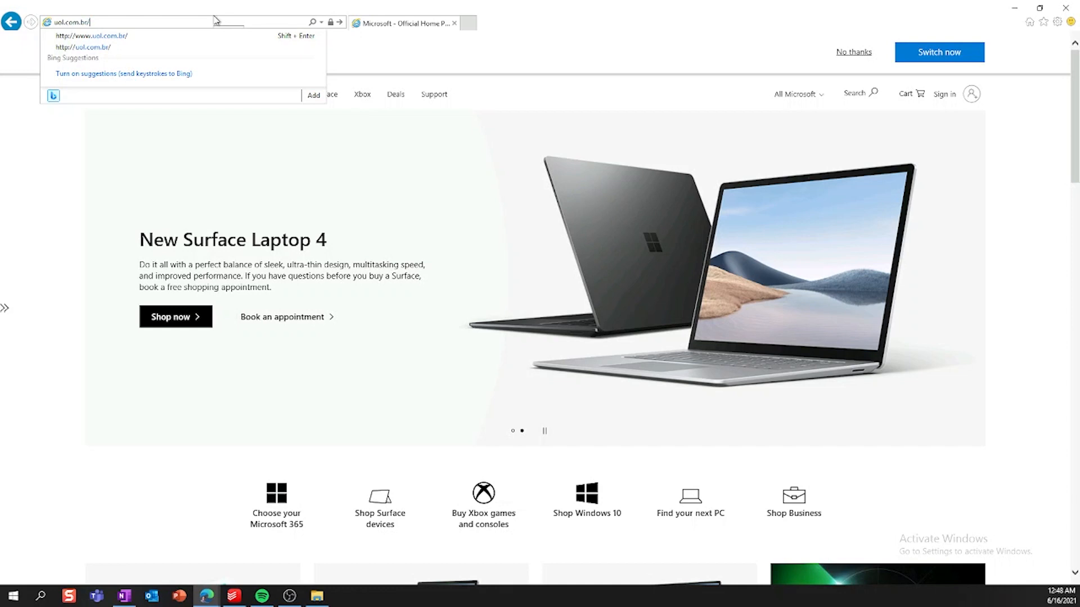
text(esporte)
key(Return)
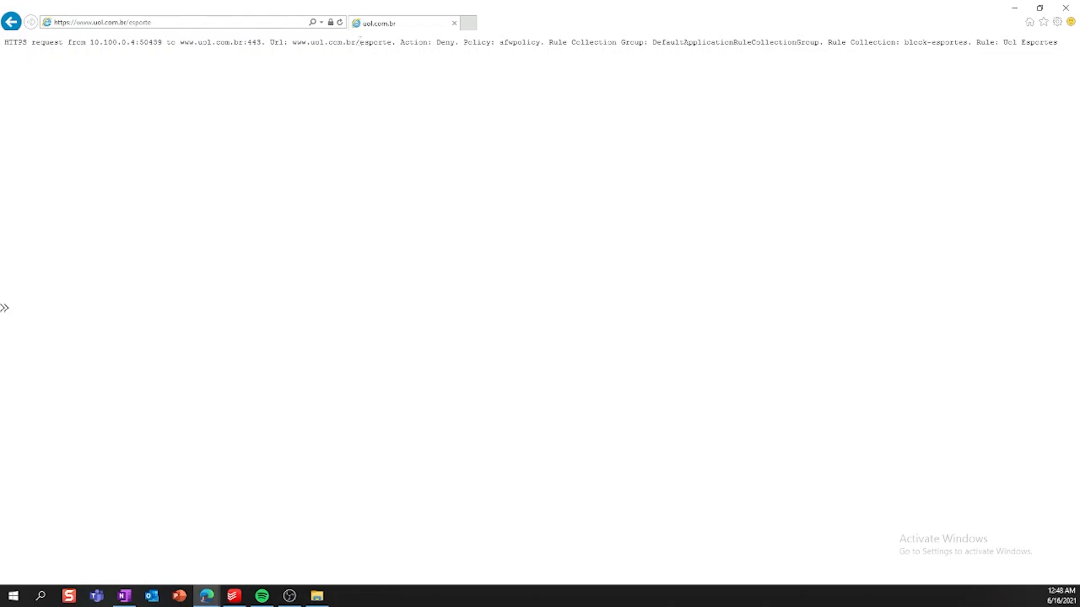
Highlight the Action: Deny text and outline DefaultApplicationRuleCollectionGroup, block-esportes and Uol Esportes in red with ZoomIt.
drag(401, 42, 552, 41)
click(467, 41)
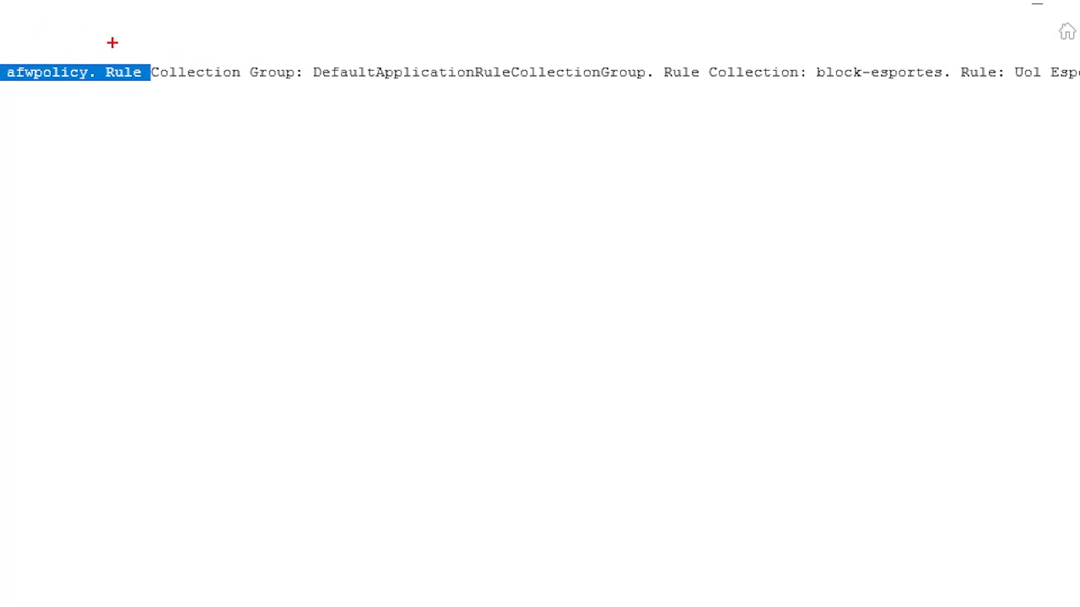
mouse_move(304, 57)
mouse_down()
mouse_move(561, 90)
mouse_move(651, 85)
mouse_up()
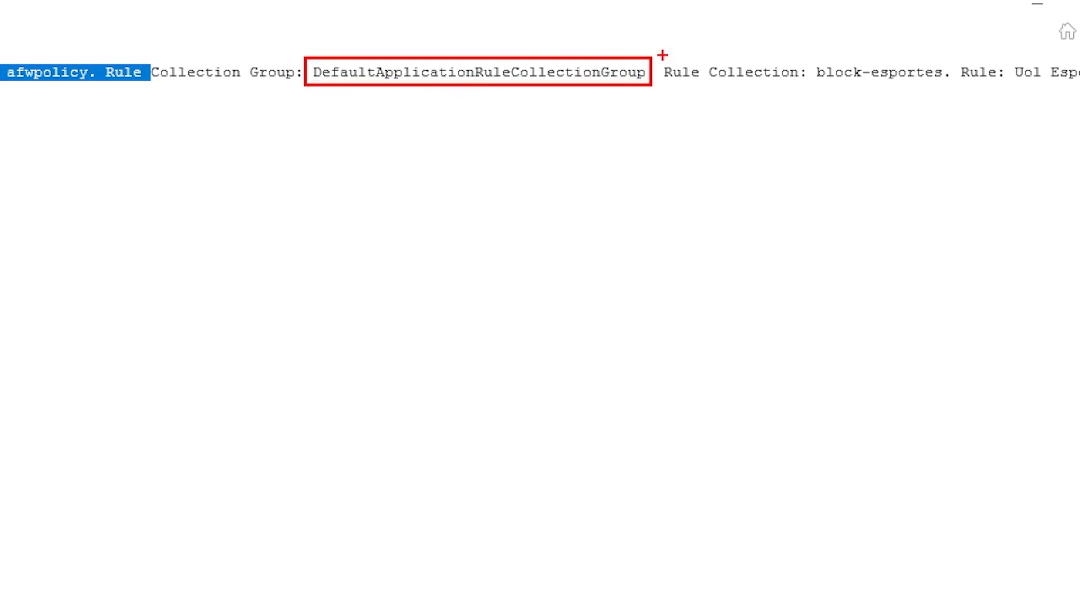
mouse_move(663, 55)
mouse_down()
mouse_move(817, 92)
mouse_move(951, 85)
mouse_up()
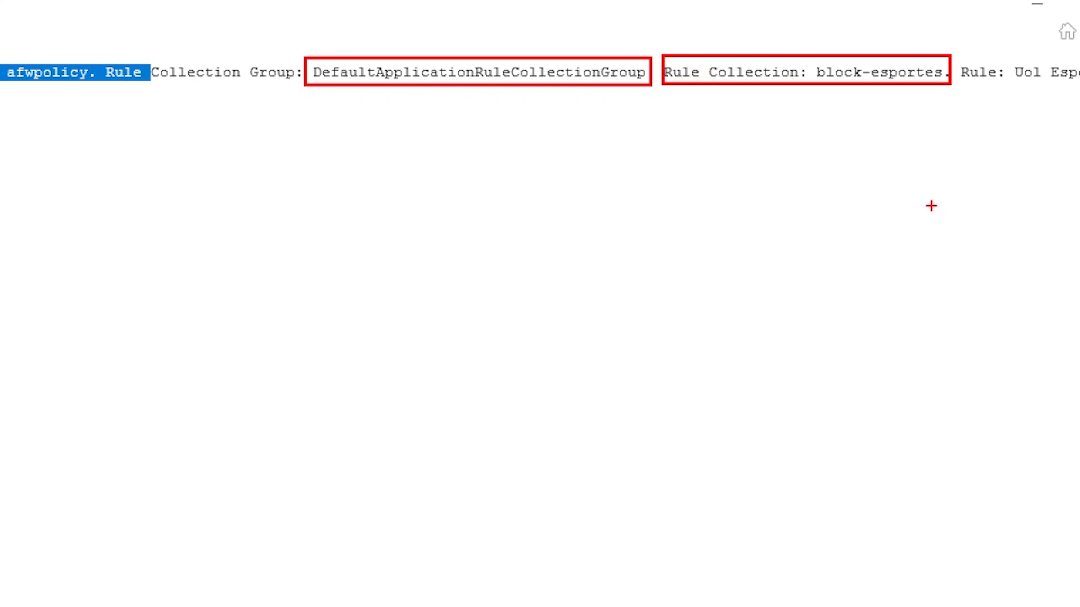
key(Escape)
key(ctrl+1)
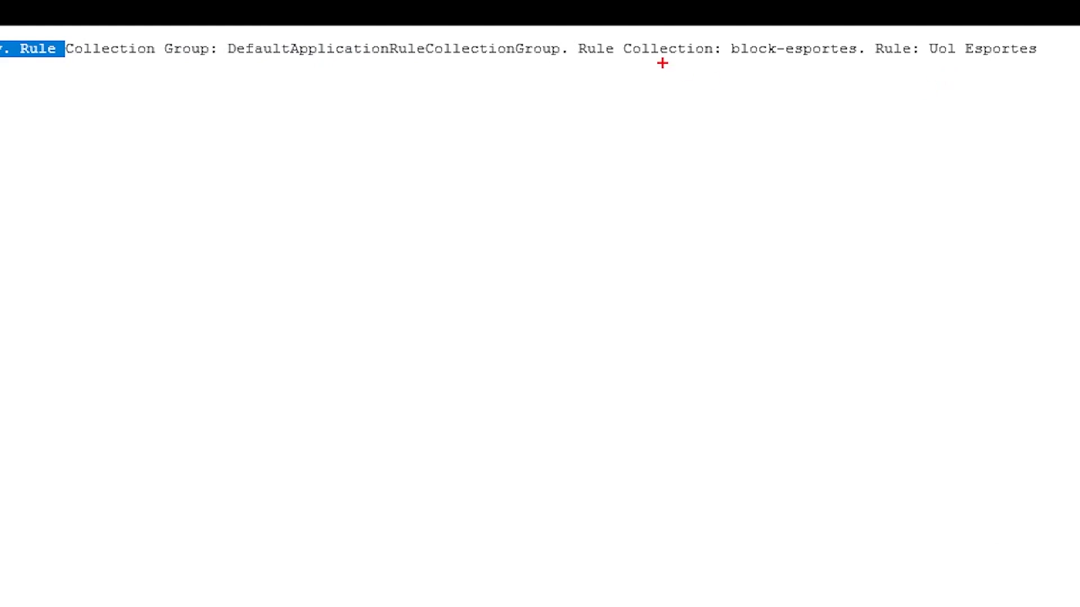
drag(69, 34, 1044, 63)
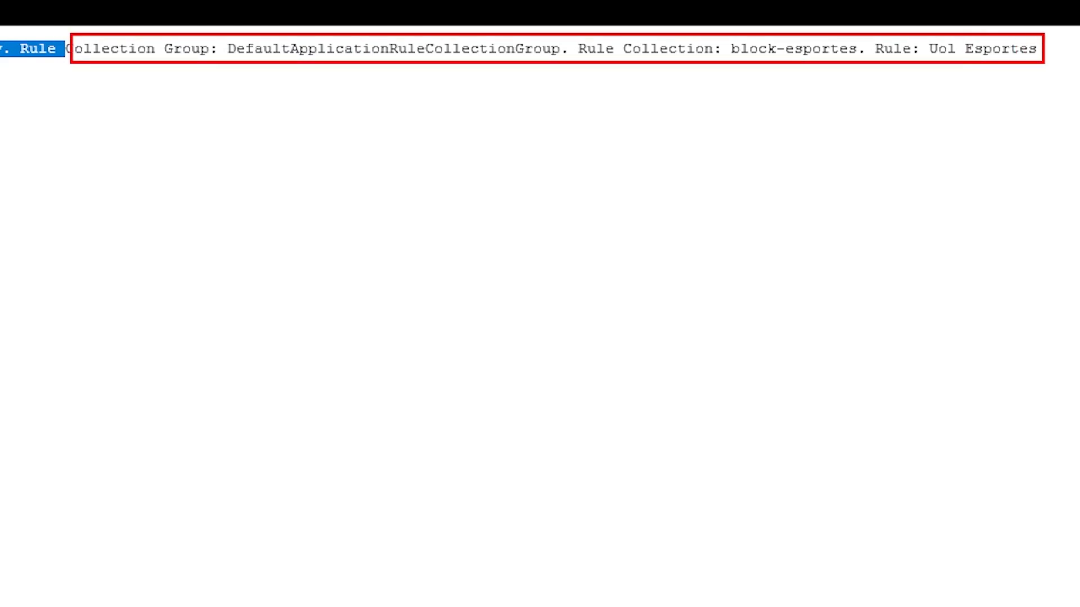
key(Escape)
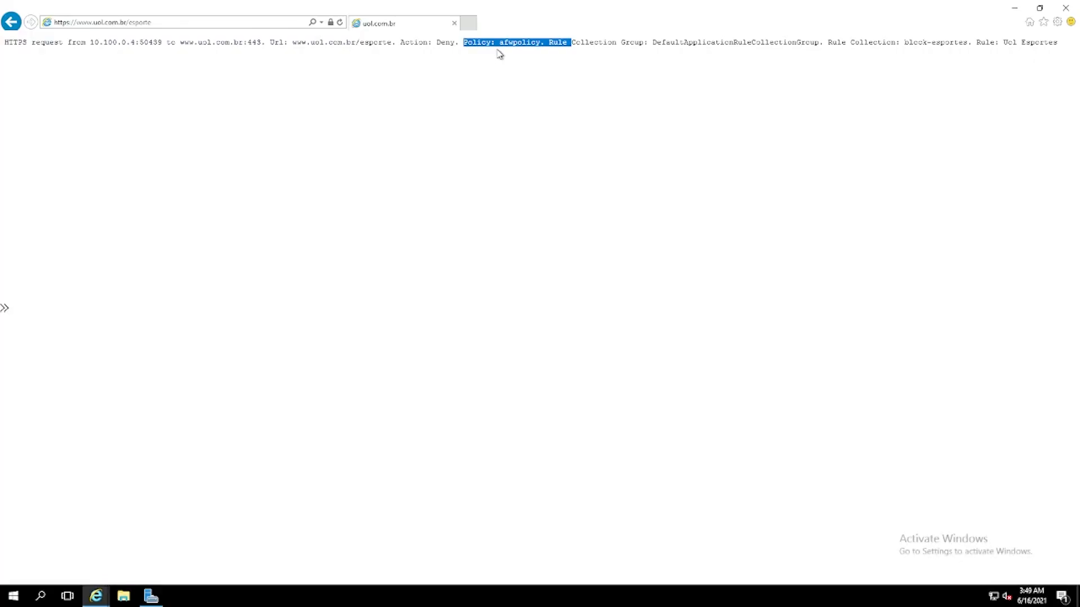
Clear the highlight and navigate back to the Microsoft home page.
click(507, 43)
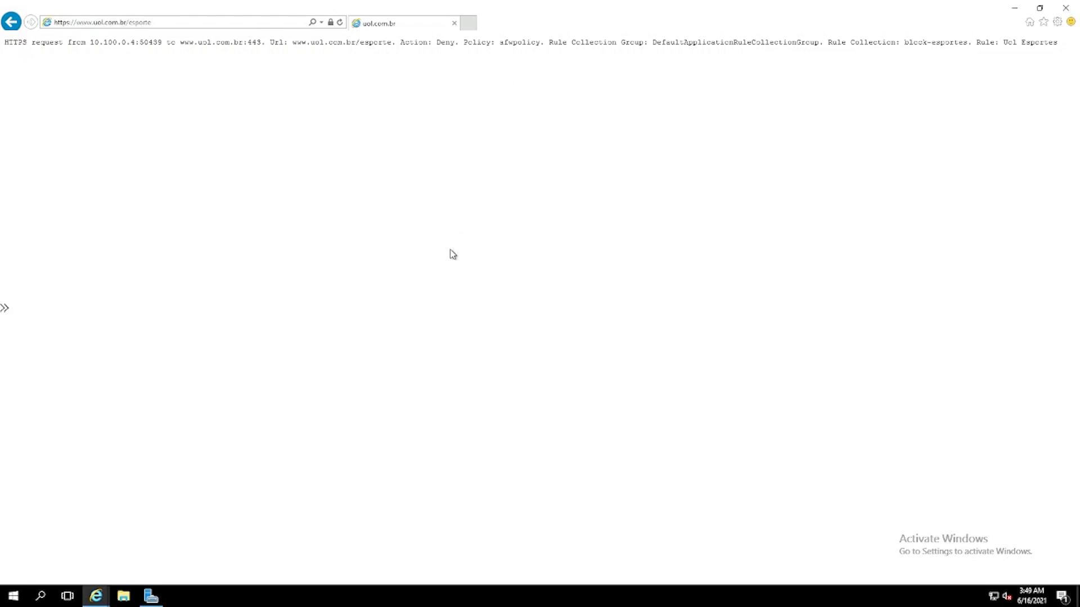
click(10, 21)
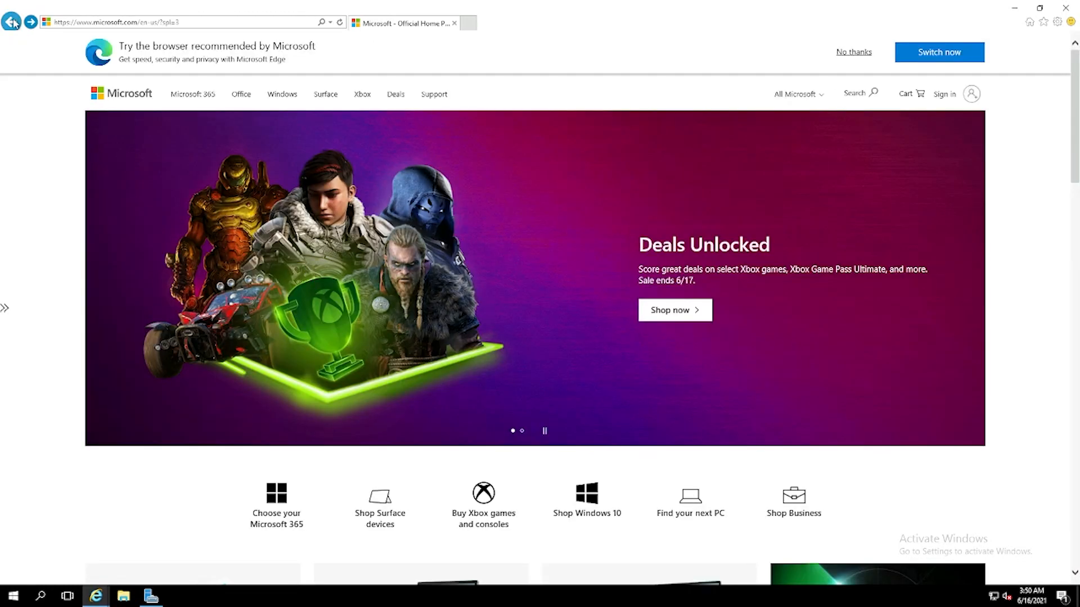
click(12, 22)
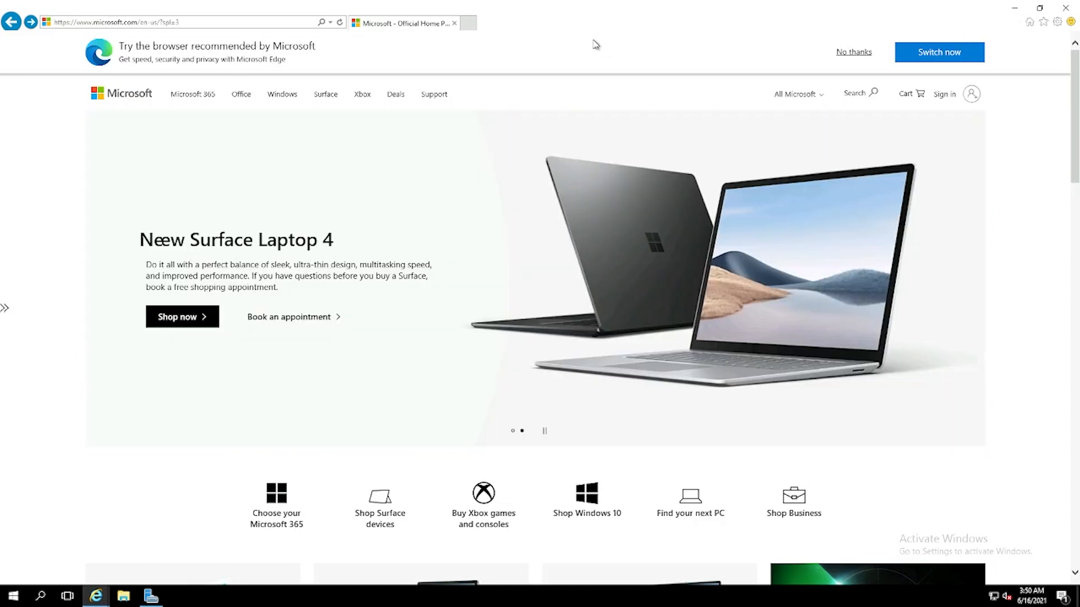
Close the Microsoft tab and Internet Explorer, then minimise Server Manager.
click(455, 24)
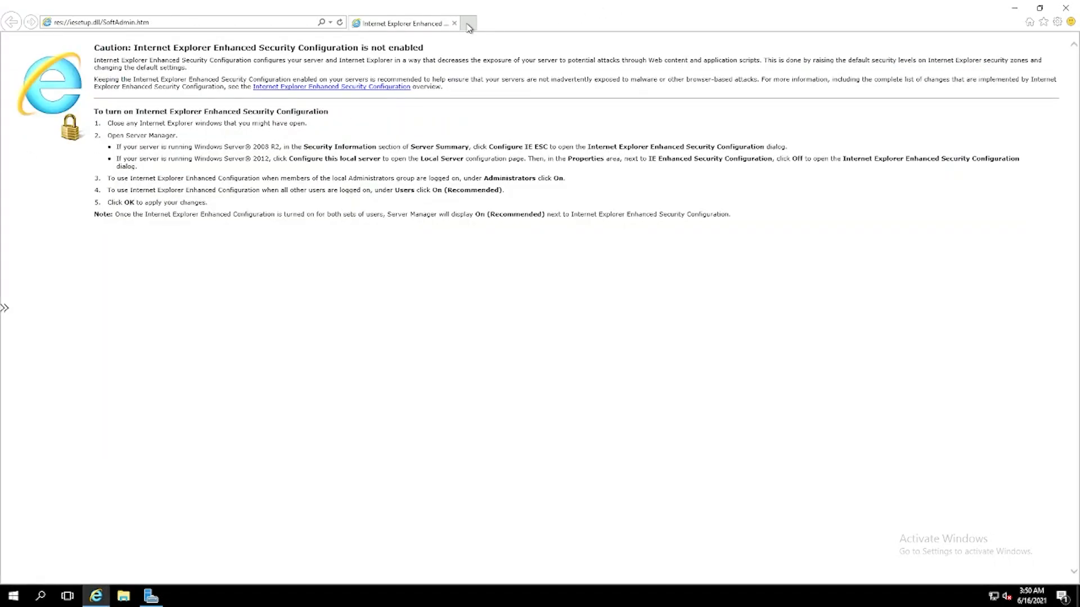
click(455, 24)
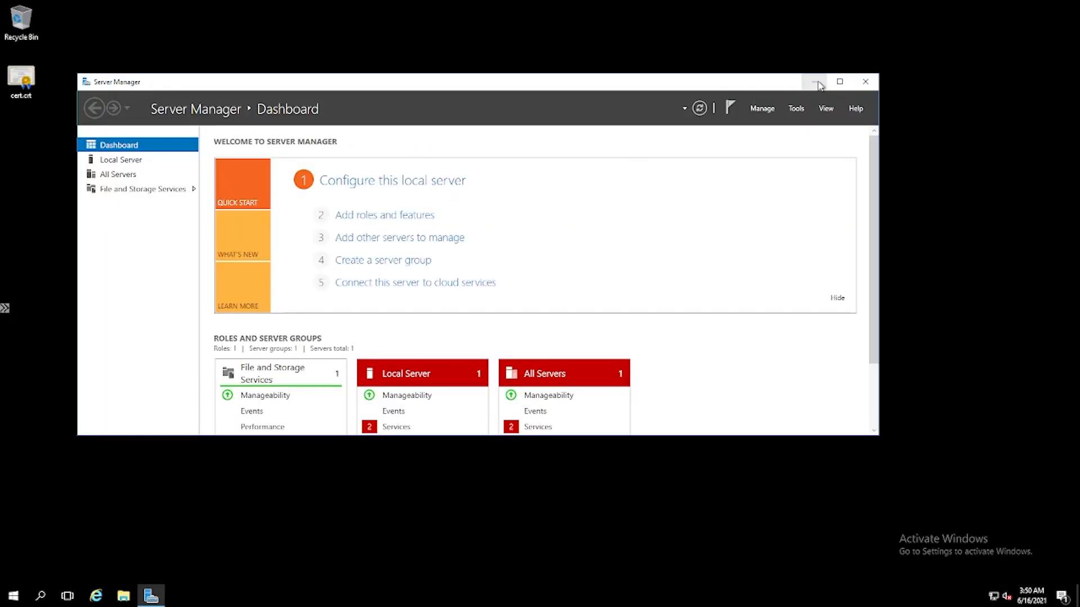
click(814, 81)
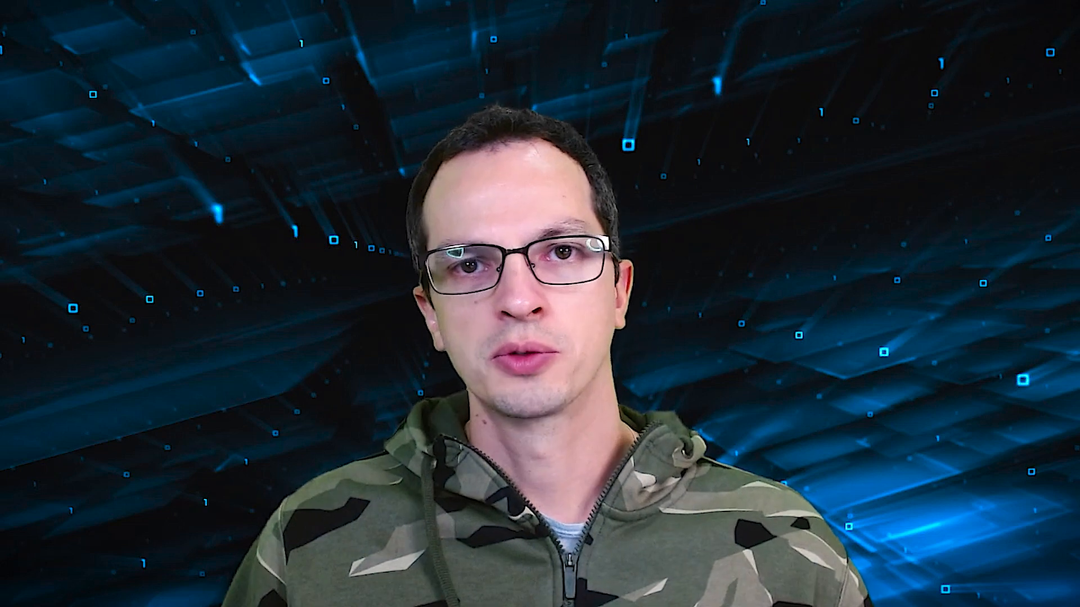